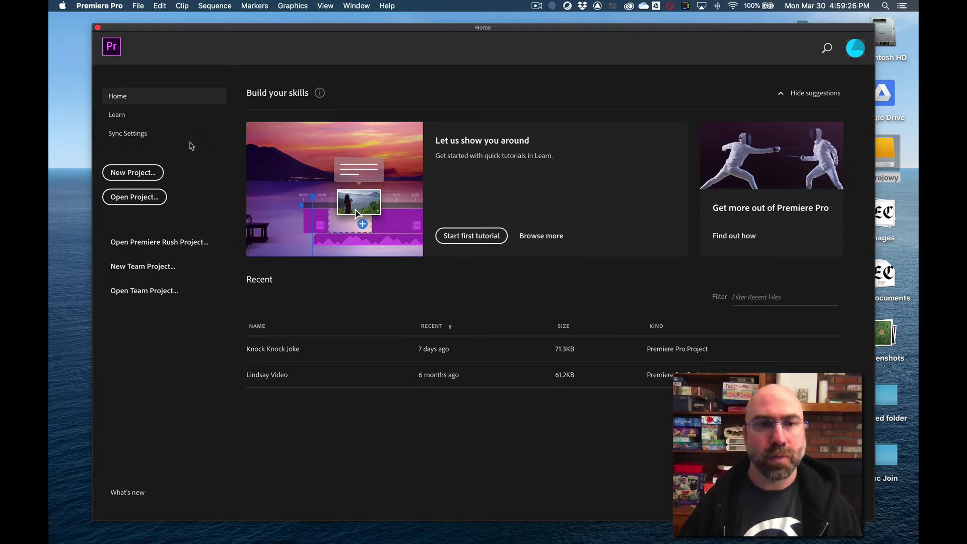
# Start a new project and name it 'Blazing Saddles Review'.
pyautogui.click(147, 173)
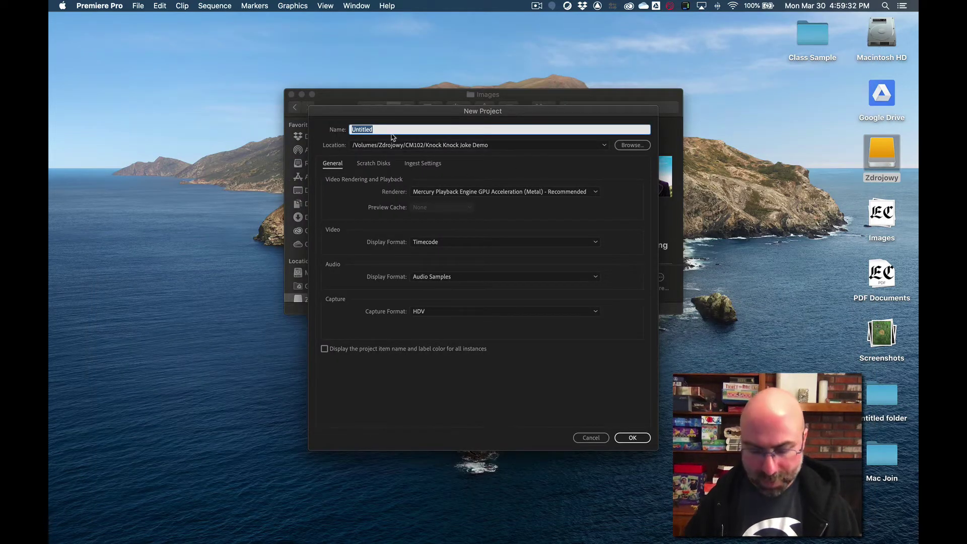
pyautogui.write('Bla')
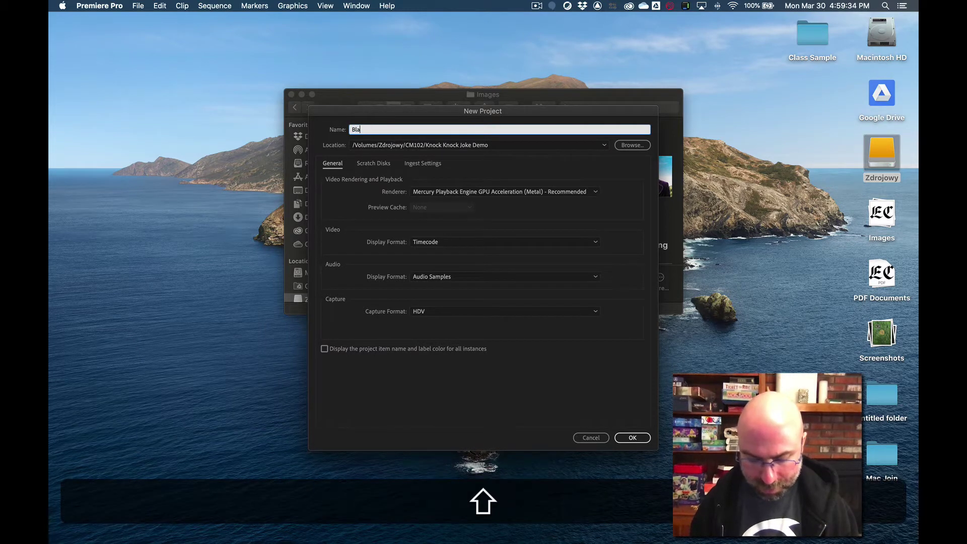
pyautogui.write('zing ')
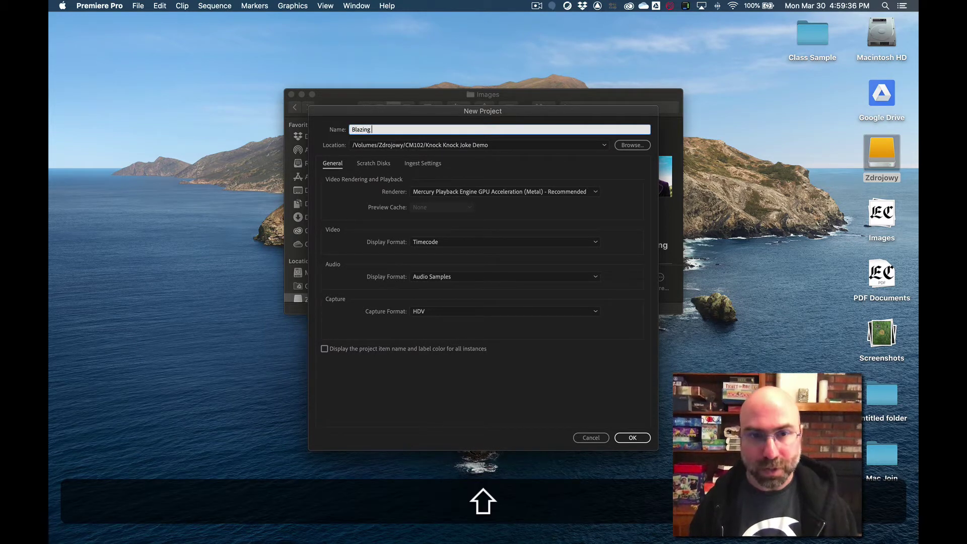
pyautogui.write('Saddles')
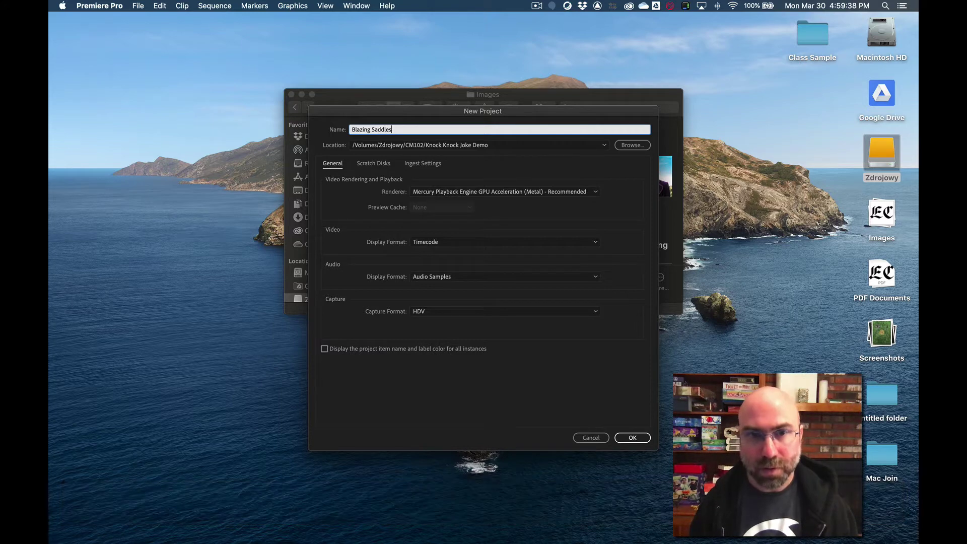
pyautogui.write(' Review')
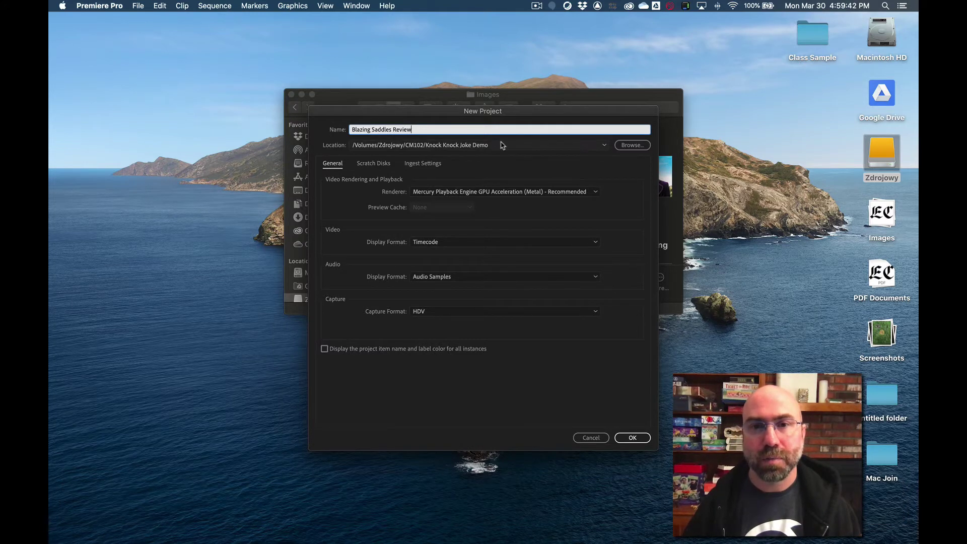
# Save the project in Zdrojowy > CM102 > Movie Review > Blazing Saddles and create it.
pyautogui.click(625, 147)
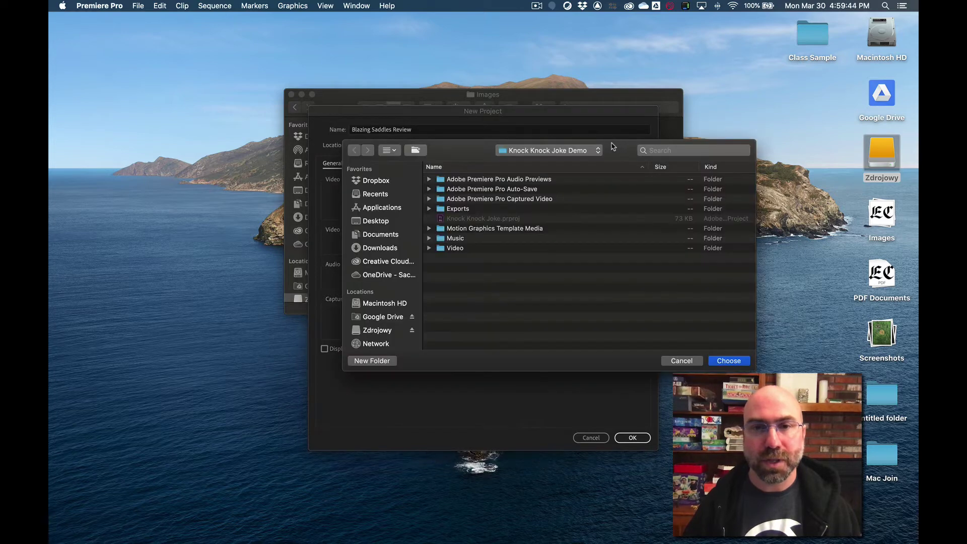
pyautogui.click(532, 151)
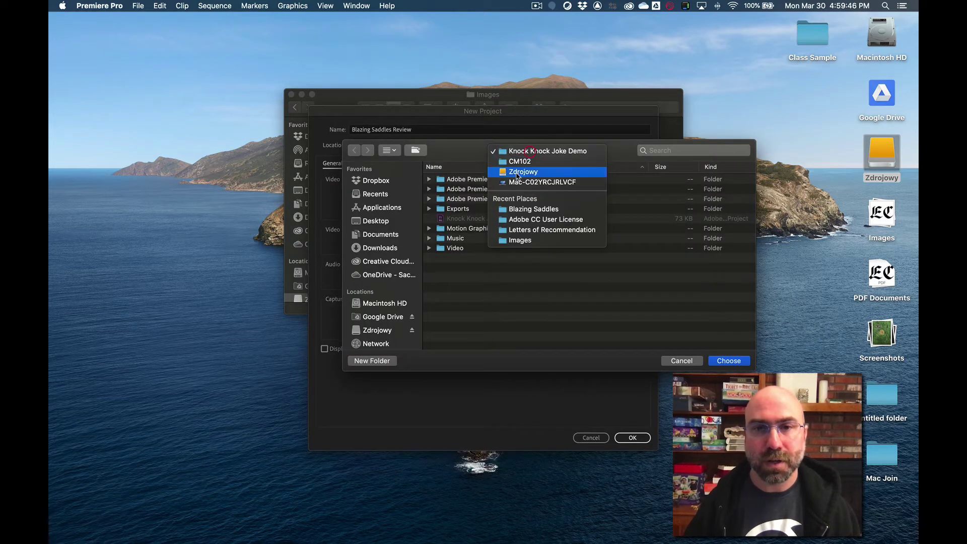
pyautogui.click(501, 173)
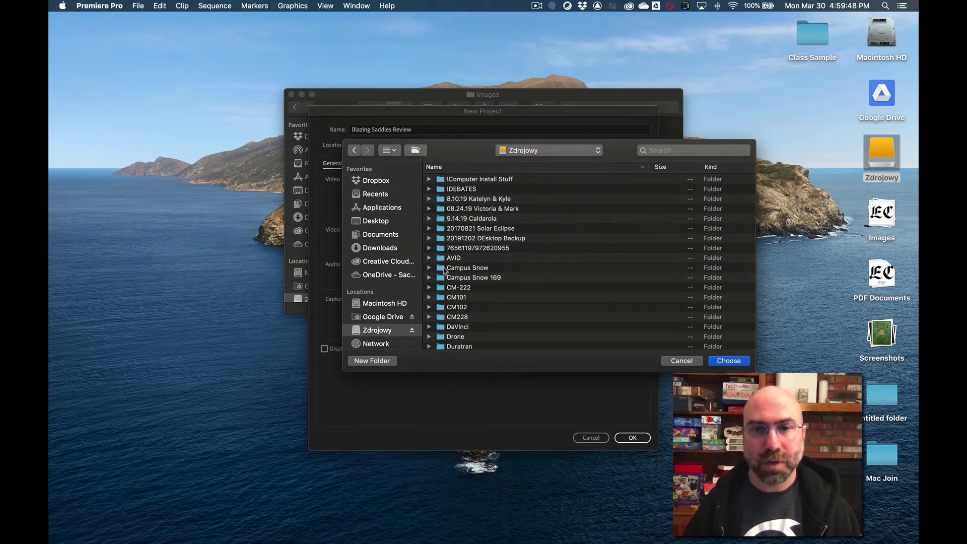
pyautogui.doubleClick(446, 307)
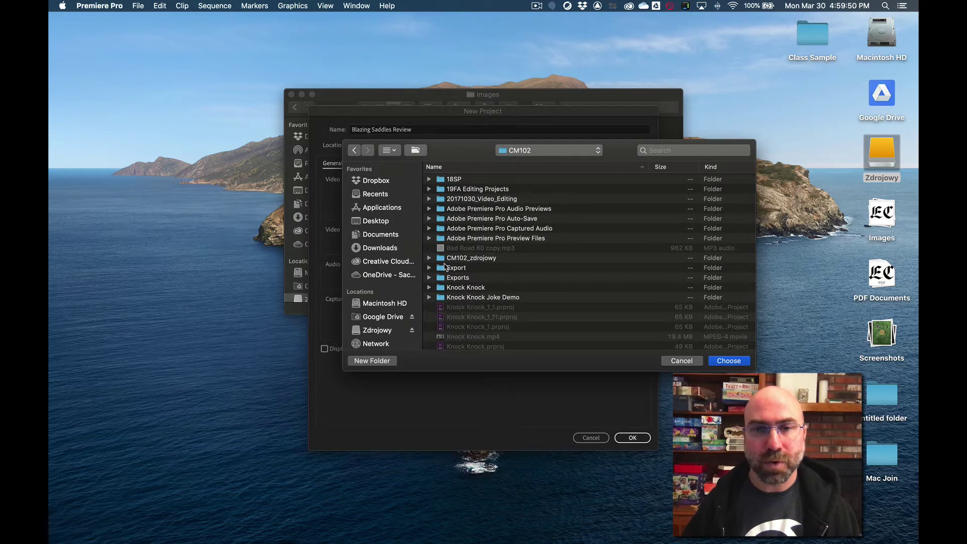
pyautogui.scroll(-5, 444, 294)
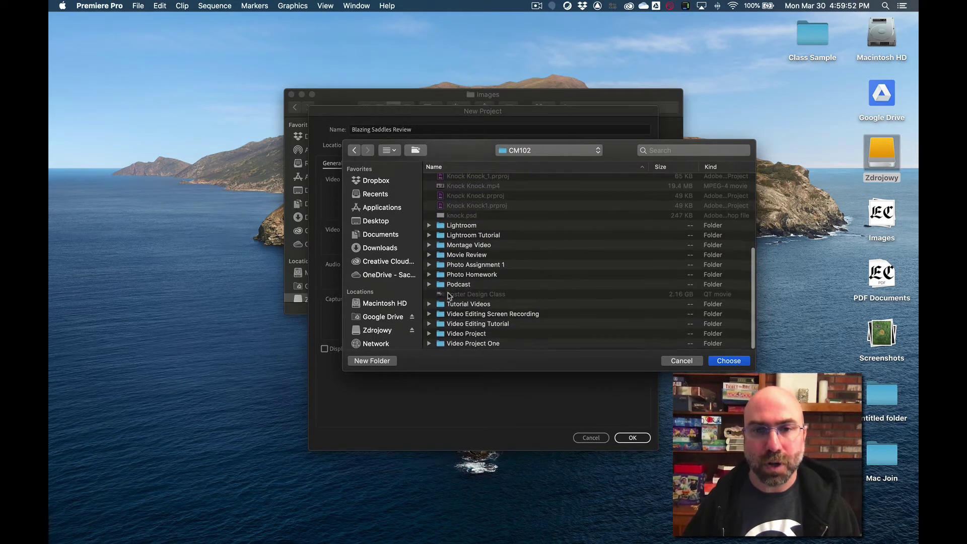
pyautogui.doubleClick(443, 257)
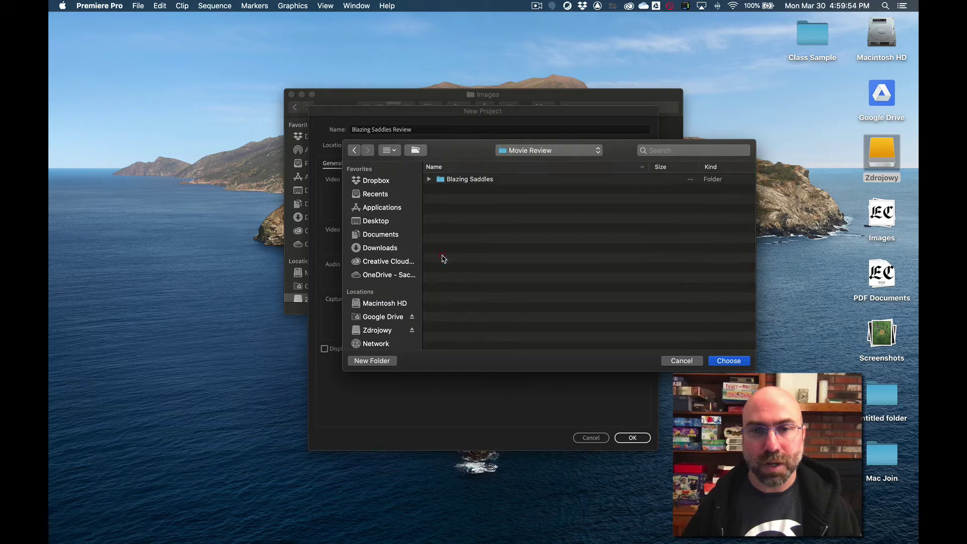
pyautogui.doubleClick(442, 180)
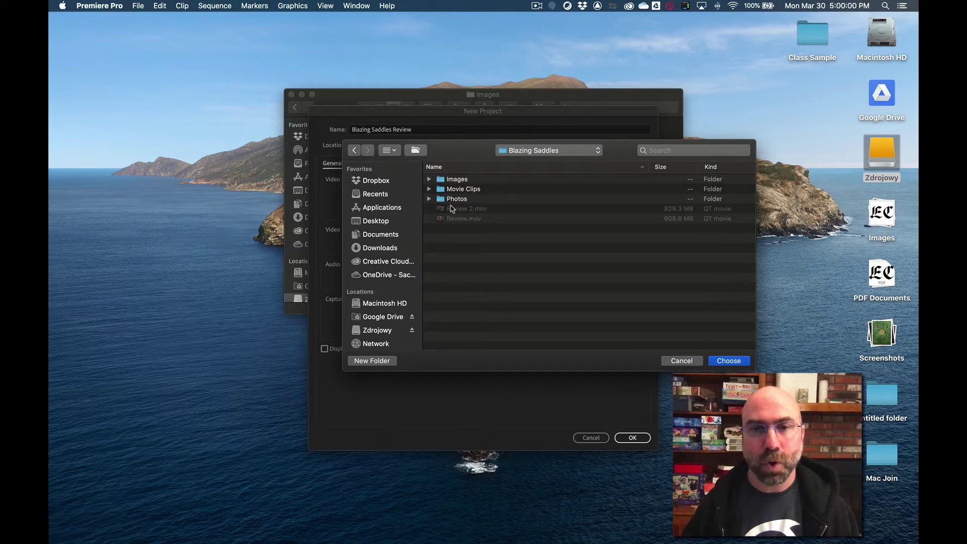
pyautogui.click(429, 199)
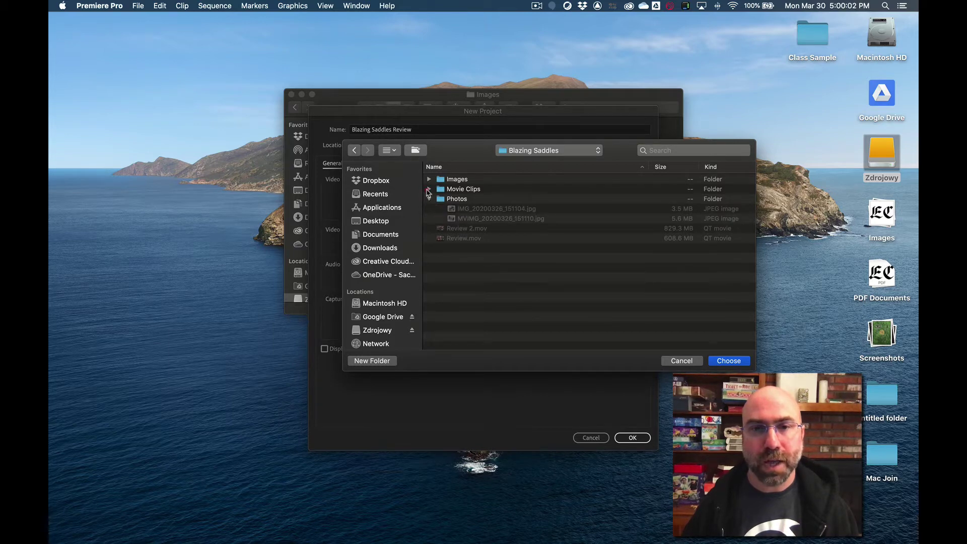
pyautogui.click(428, 189)
pyautogui.click(428, 179)
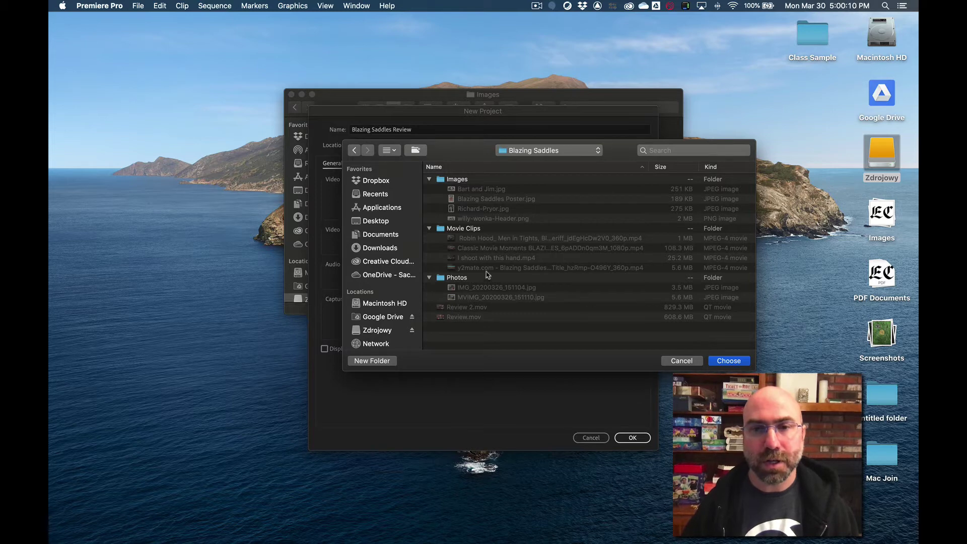
pyautogui.click(740, 364)
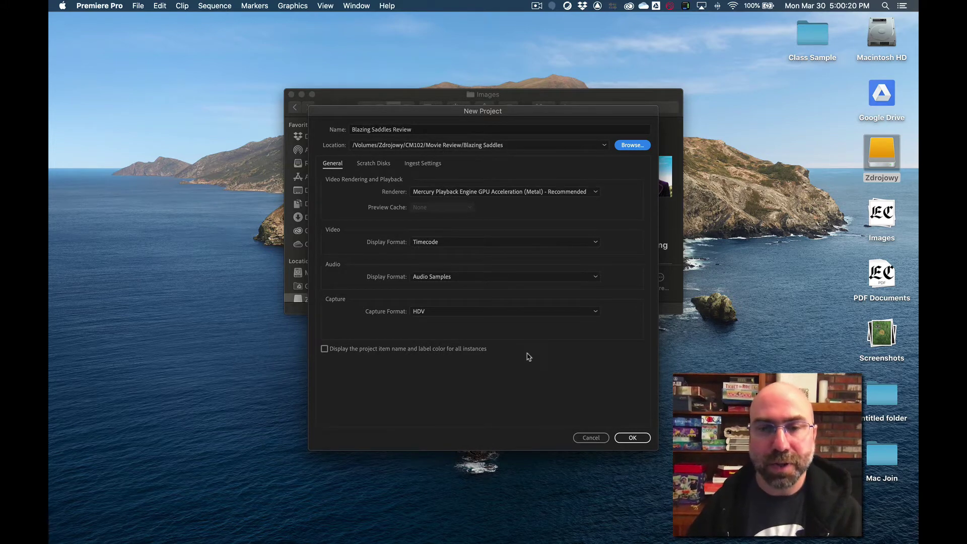
pyautogui.click(632, 439)
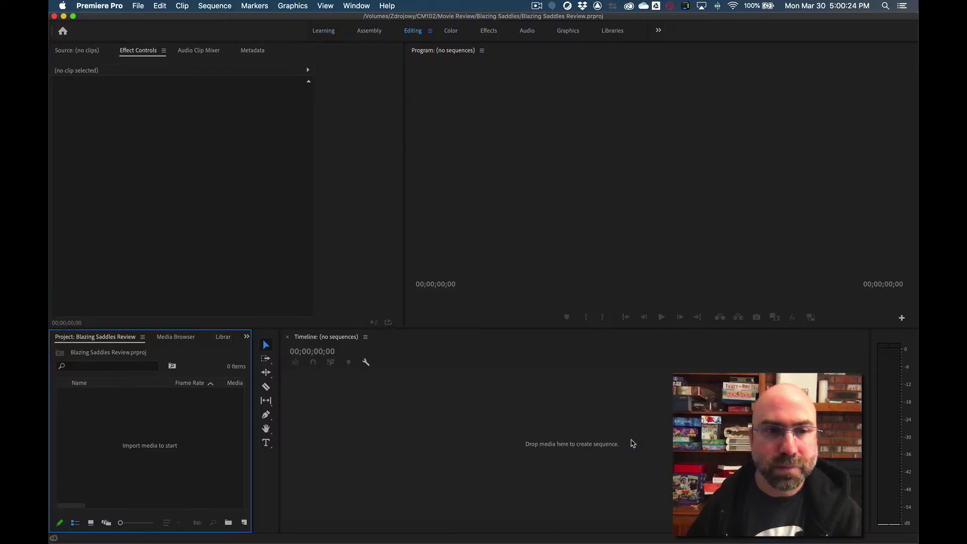
# Import the Images, Movie Clips and Photos folders plus Review 2.mov from Finder into the project.
pyautogui.moveTo(376, 534)
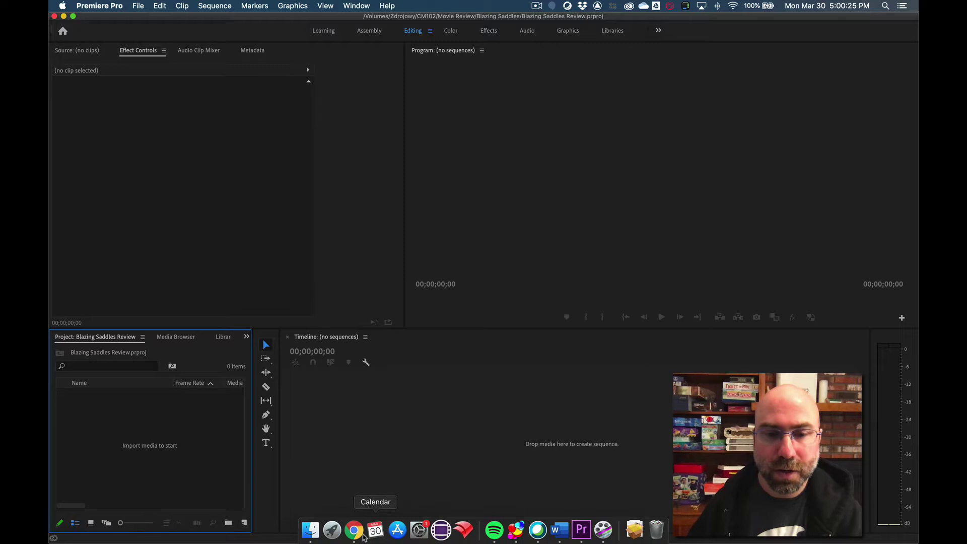
pyautogui.click(310, 530)
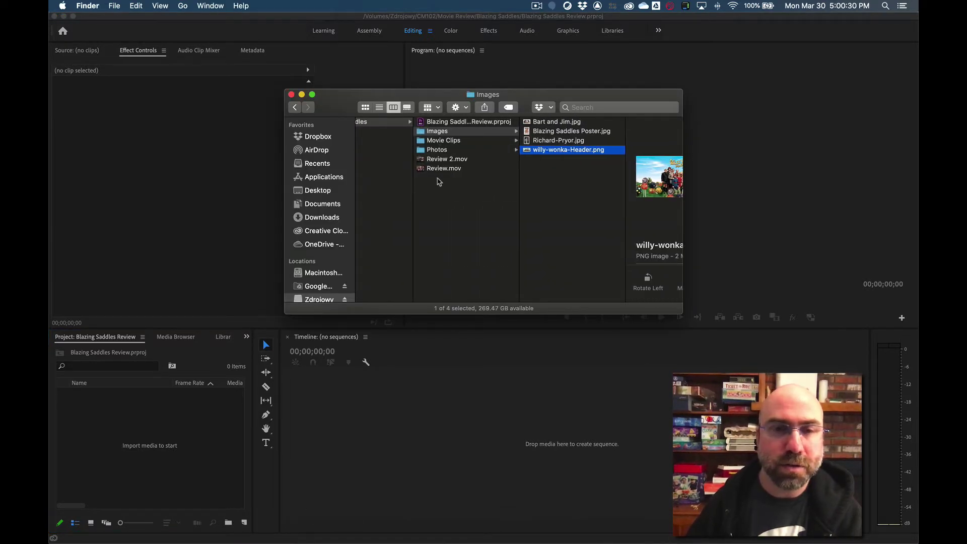
pyautogui.moveTo(439, 100); pyautogui.dragTo(438, 256)
pyautogui.click(429, 288)
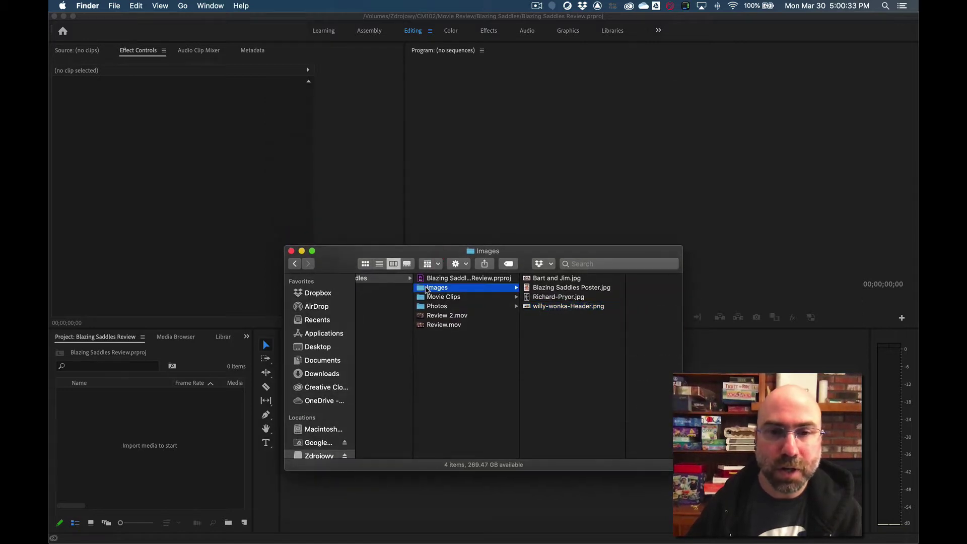
pyautogui.keyDown('shift'); pyautogui.click(420, 316); pyautogui.keyUp('shift')
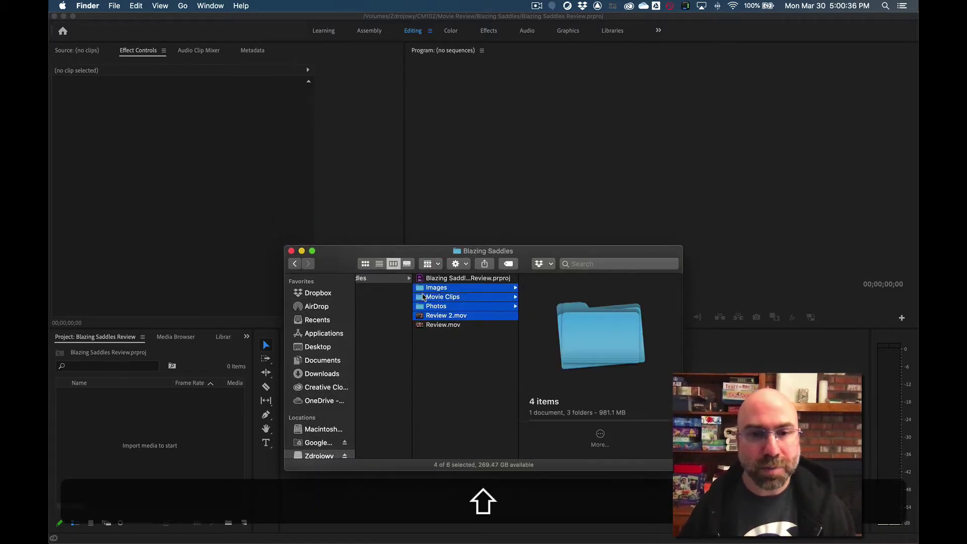
pyautogui.moveTo(421, 293); pyautogui.dragTo(178, 428)
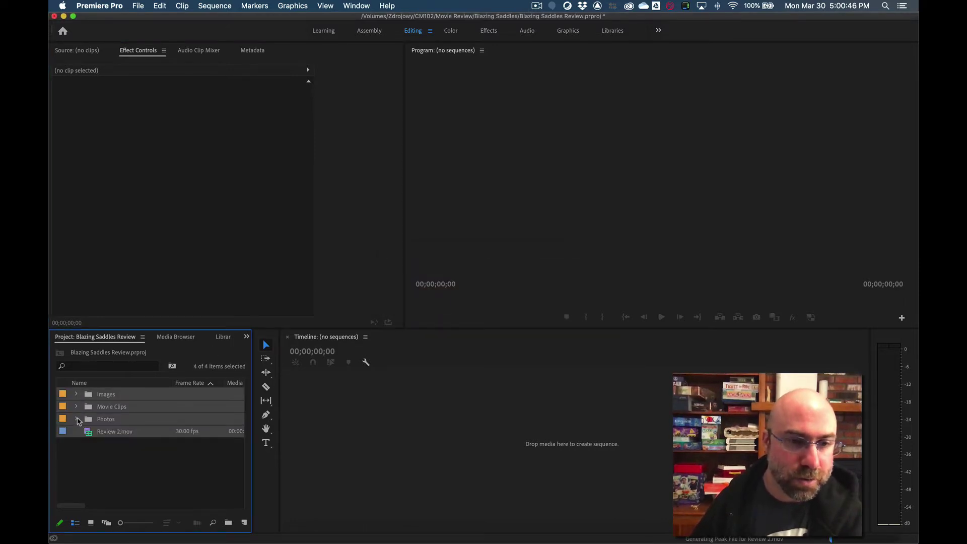
# Switch between Icon and List views and expand and collapse the Images, Movie Clips and Photos bins.
pyautogui.click(77, 394)
pyautogui.click(76, 395)
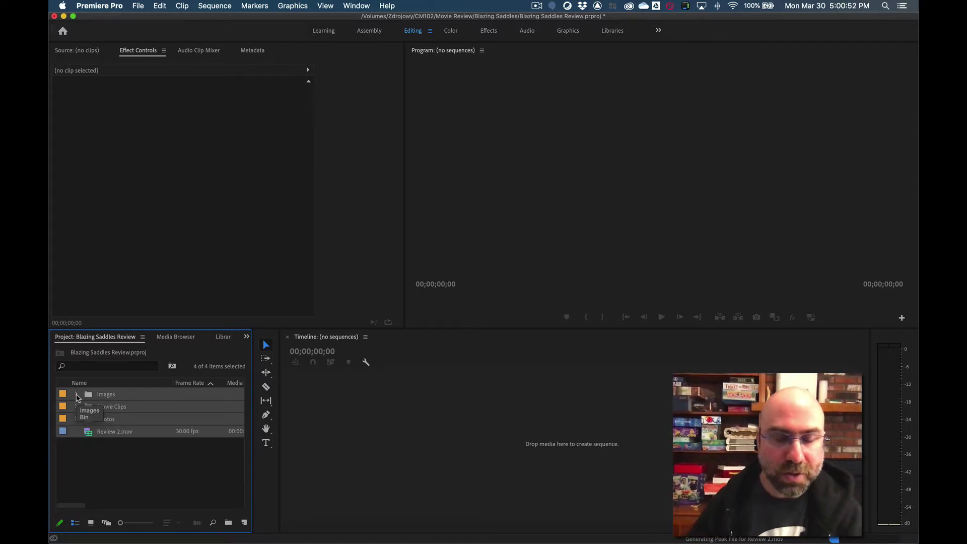
pyautogui.click(92, 524)
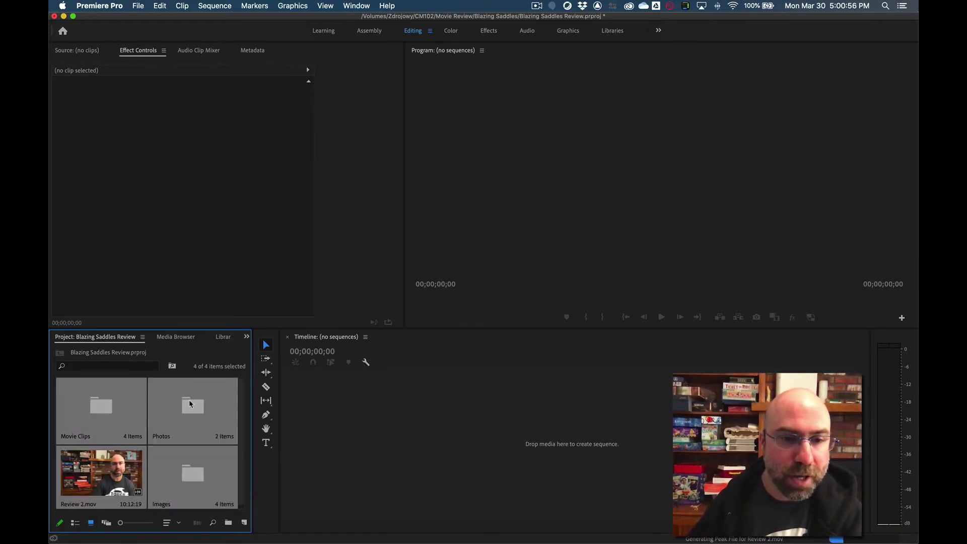
pyautogui.click(76, 524)
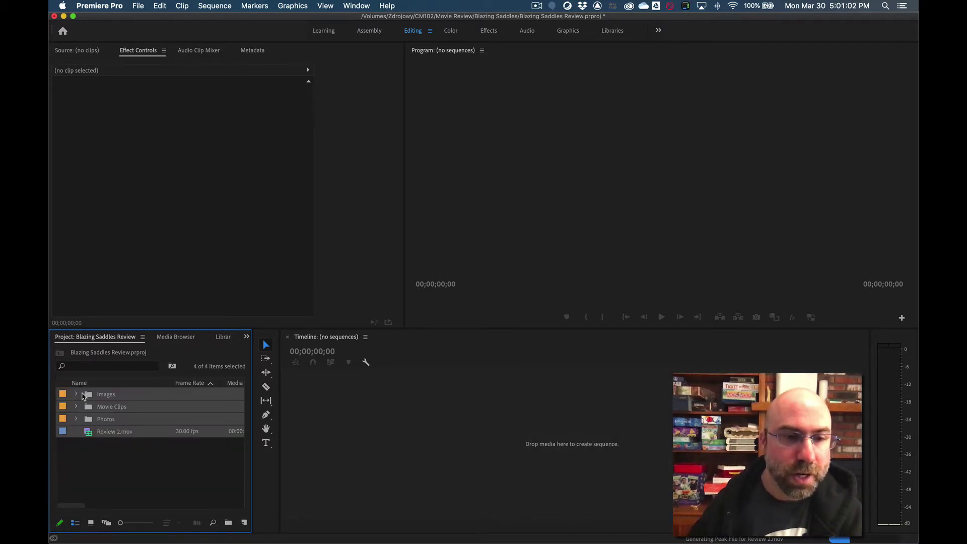
pyautogui.click(76, 394)
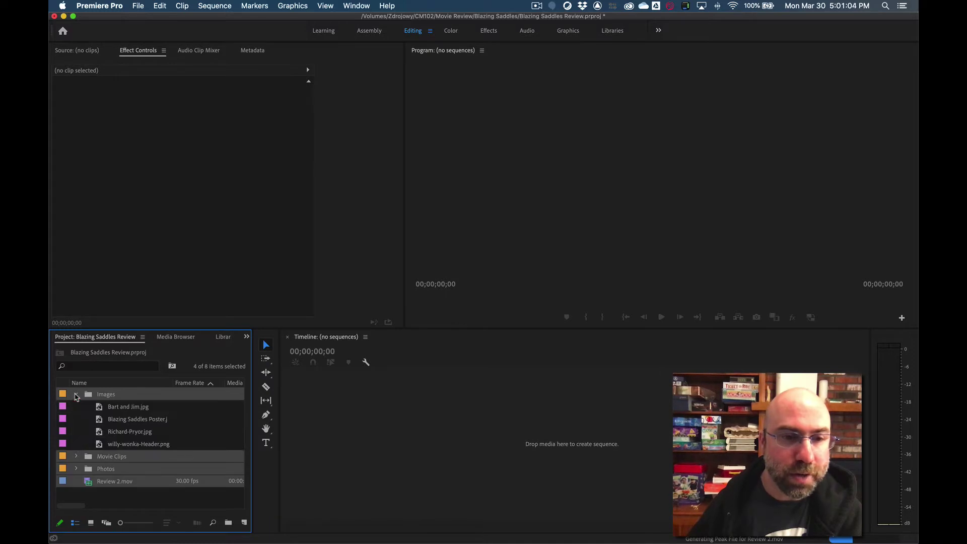
pyautogui.click(76, 395)
pyautogui.click(75, 407)
pyautogui.click(74, 406)
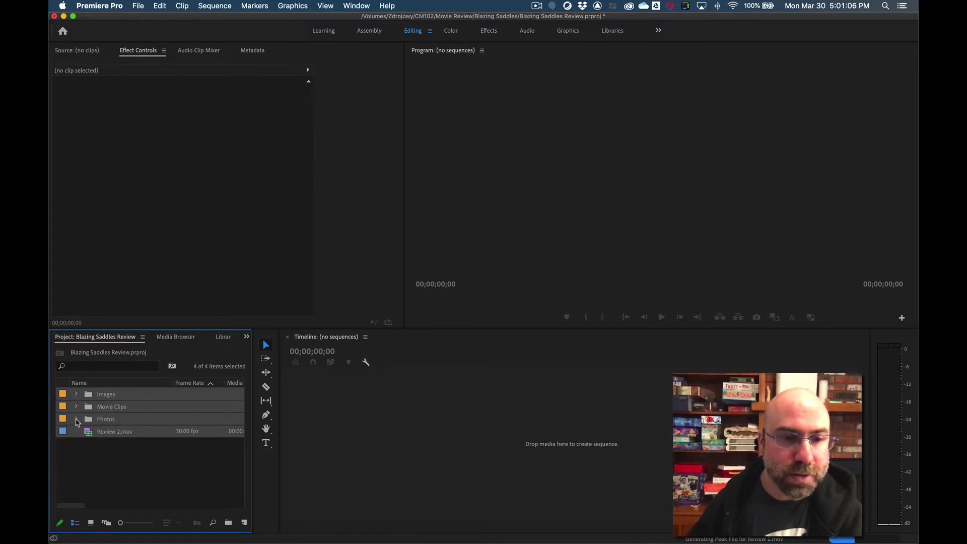
pyautogui.click(76, 419)
pyautogui.click(77, 419)
# Load Review 2.mov into the Source monitor for preview.
pyautogui.click(89, 436)
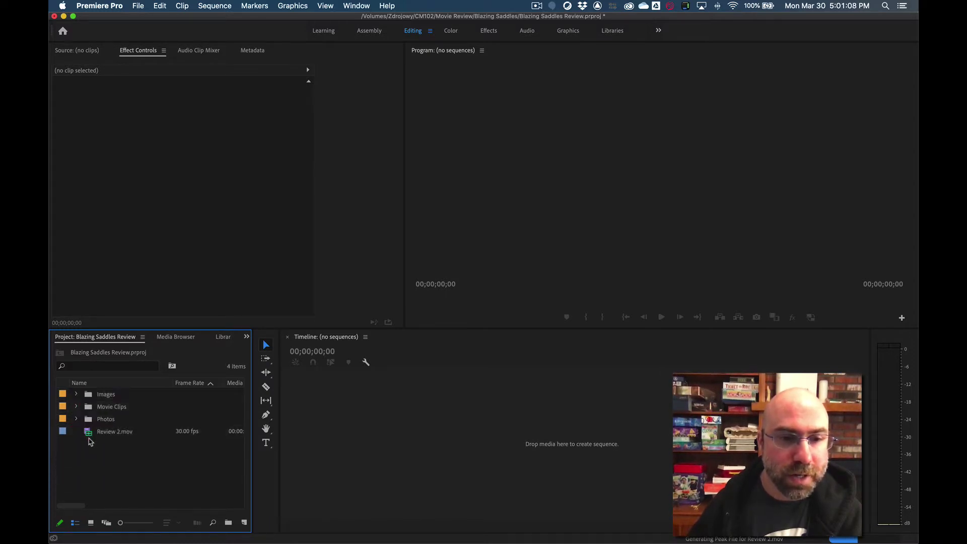
pyautogui.click(92, 436)
pyautogui.doubleClick(92, 436)
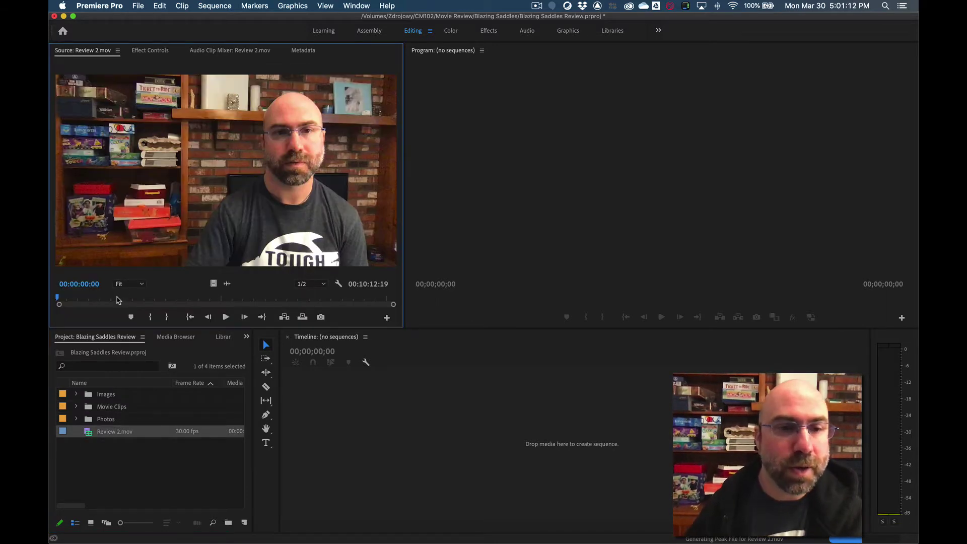
# Set an In point at 00:03:06:24 in Review 2.mov and play back from it.
pyautogui.moveTo(116, 297); pyautogui.dragTo(203, 302)
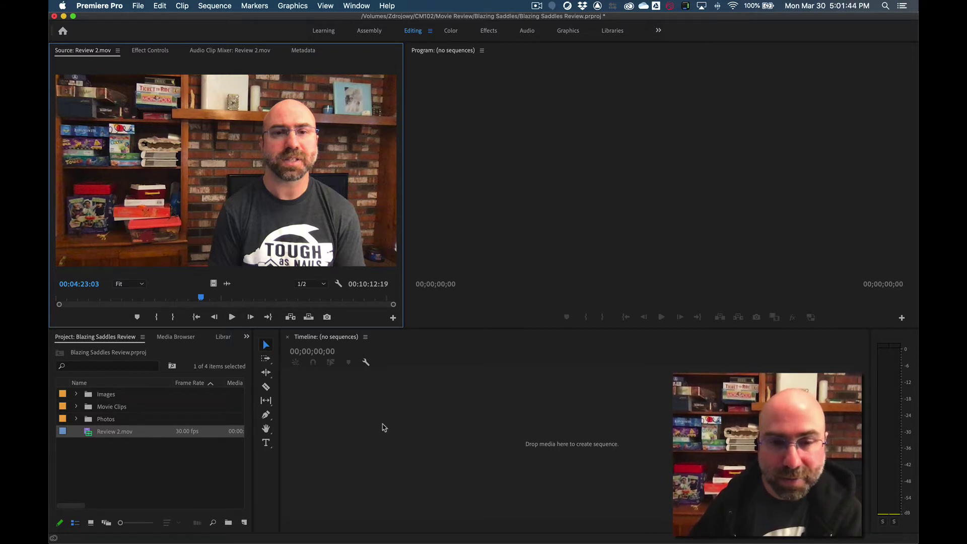
pyautogui.click(231, 462)
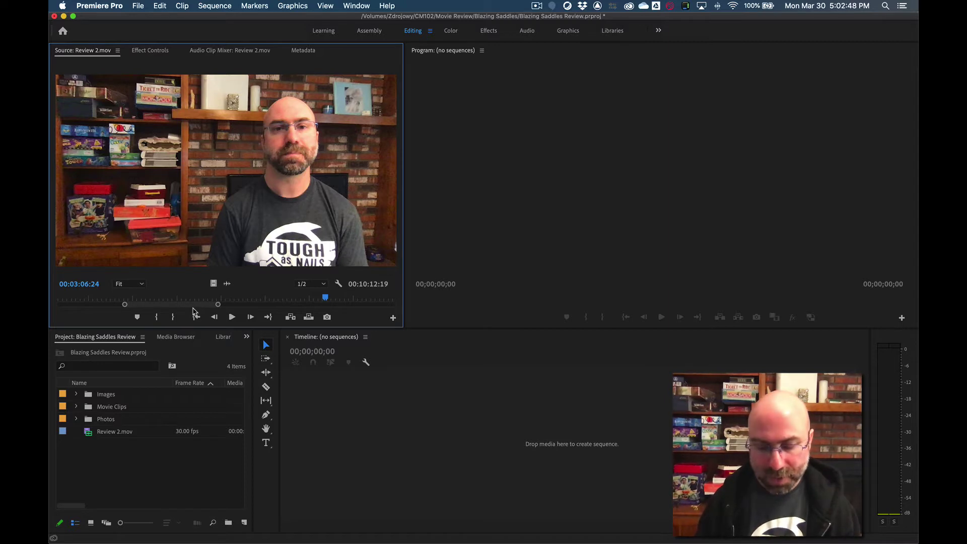
pyautogui.press('i')
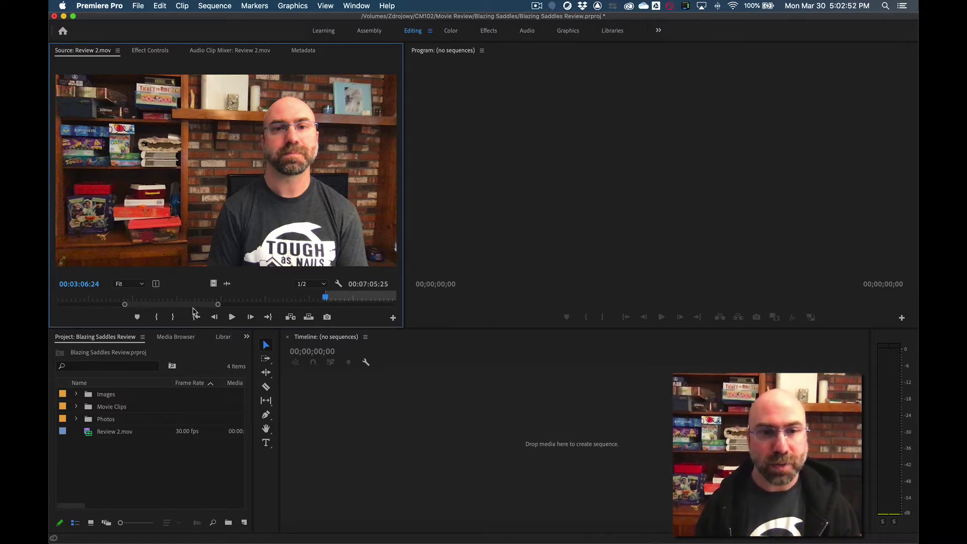
pyautogui.press('space')
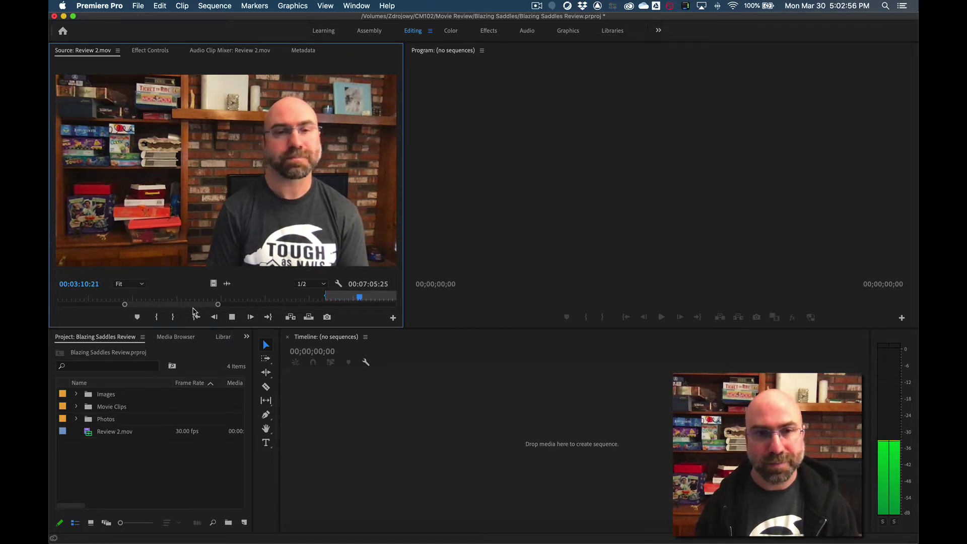
pyautogui.press('space')
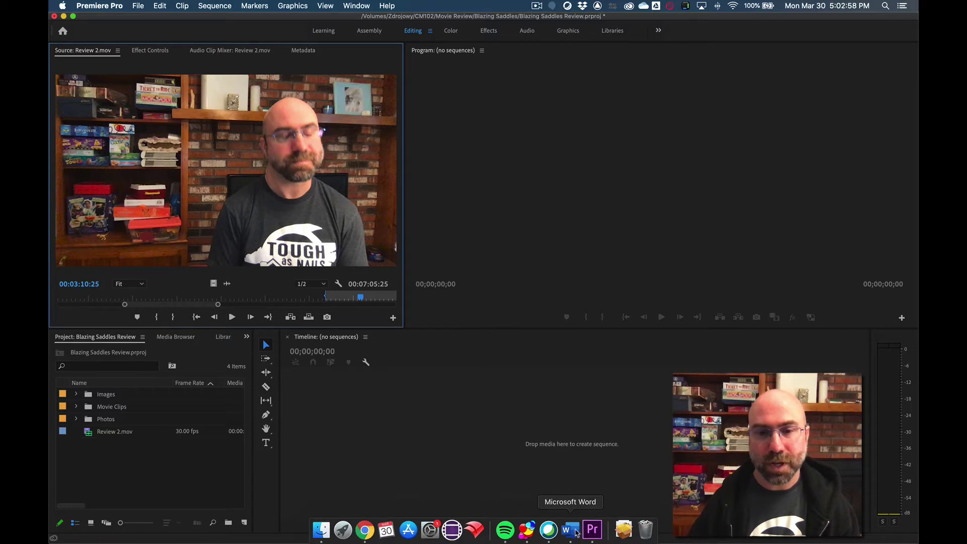
# Open the Blazing Saddles Review script in Word, then minimize its window.
pyautogui.click(571, 530)
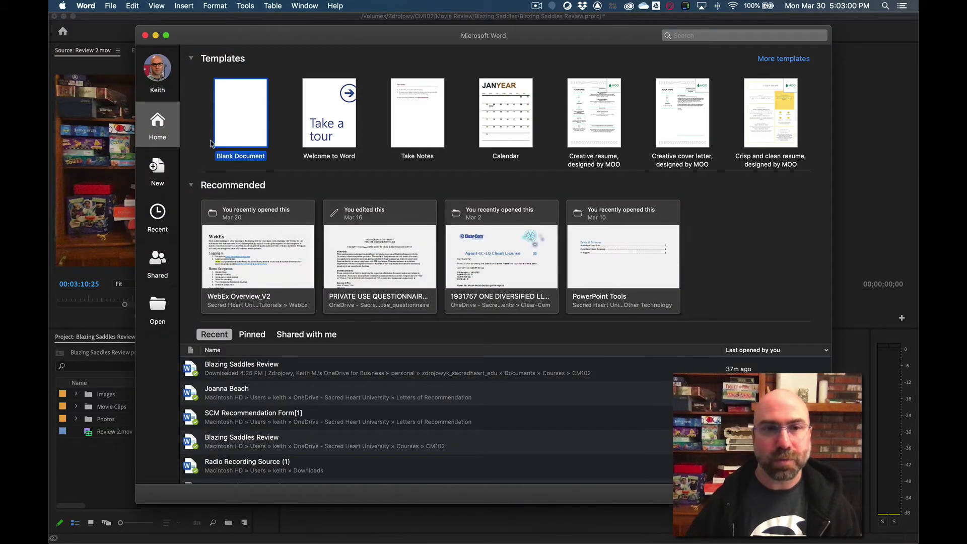
pyautogui.click(249, 373)
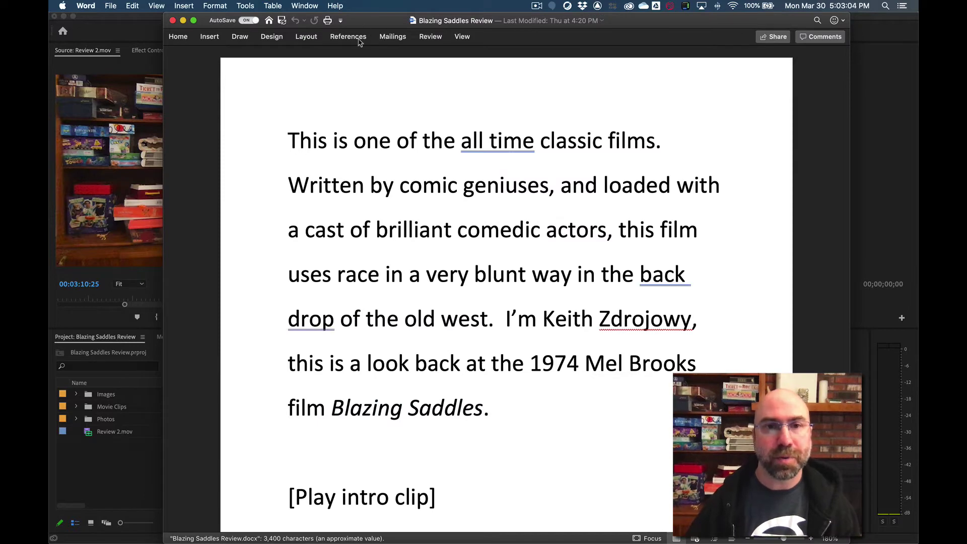
pyautogui.doubleClick(359, 20)
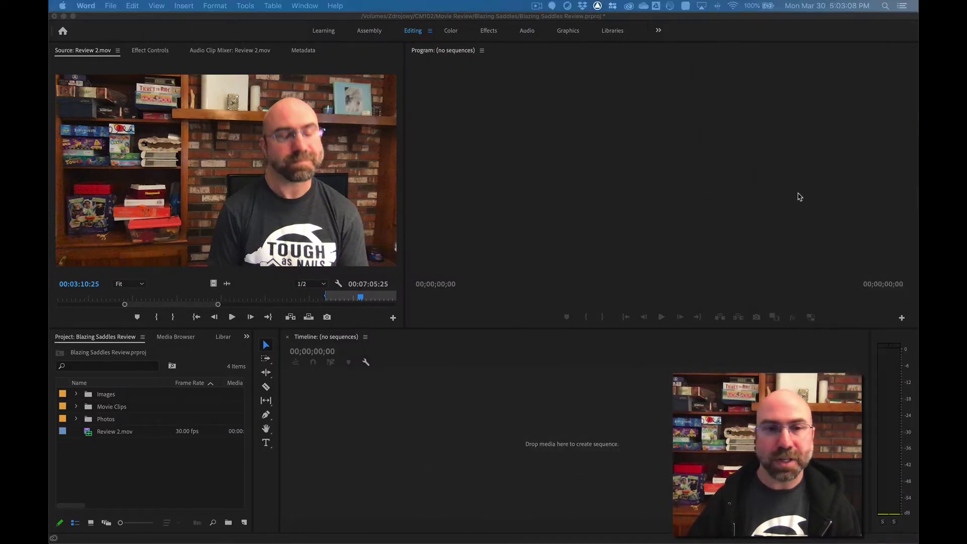
# Mark Review 2.mov with In at 00:03:14:13 and Out at 00:03:32:04, a 00:00:17:22 range.
pyautogui.click(188, 306)
pyautogui.moveTo(194, 308); pyautogui.dragTo(205, 308)
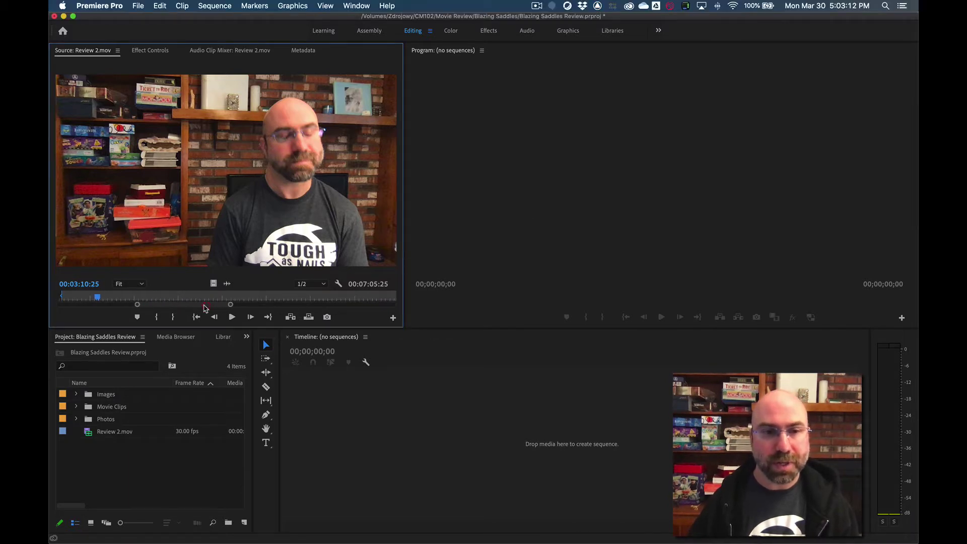
pyautogui.press('space')
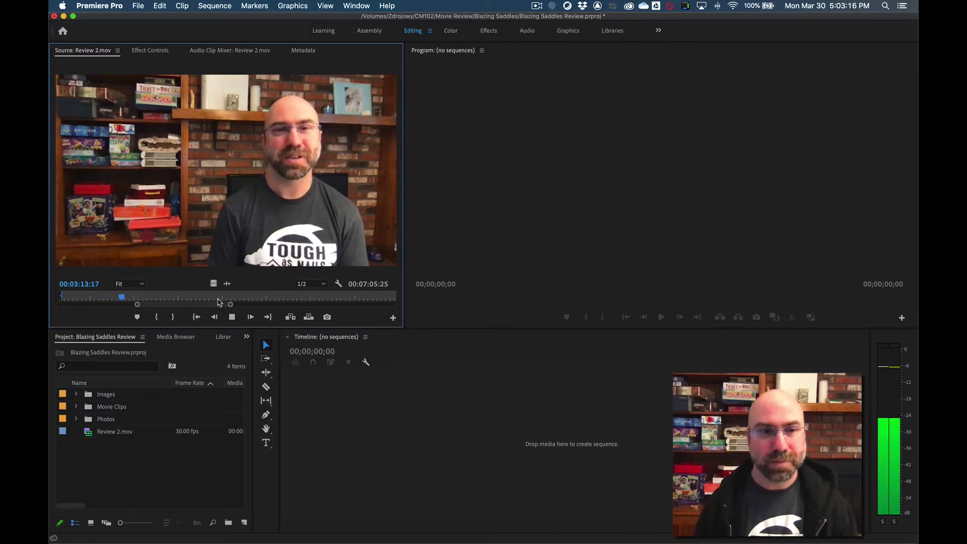
pyautogui.press('space')
pyautogui.press('i')
pyautogui.press('space')
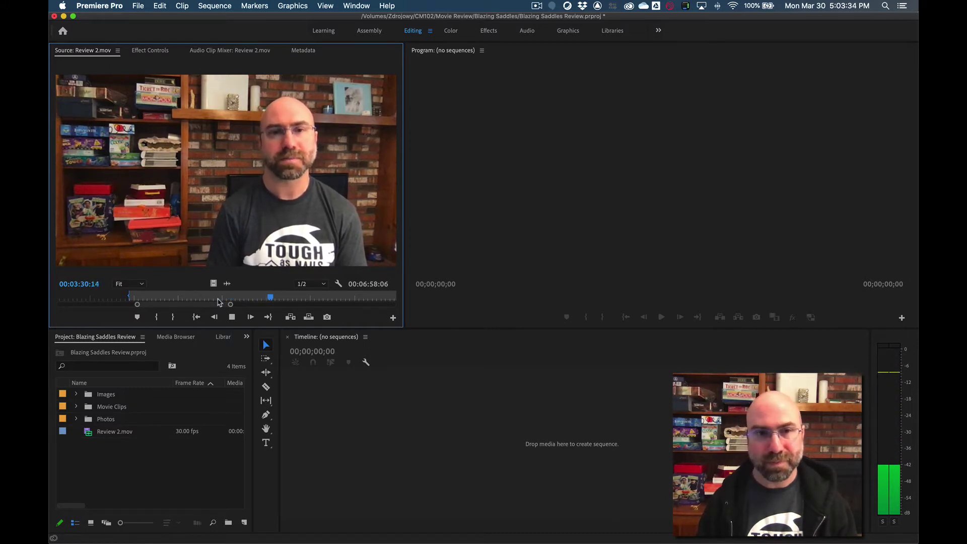
pyautogui.press('o')
pyautogui.press('space')
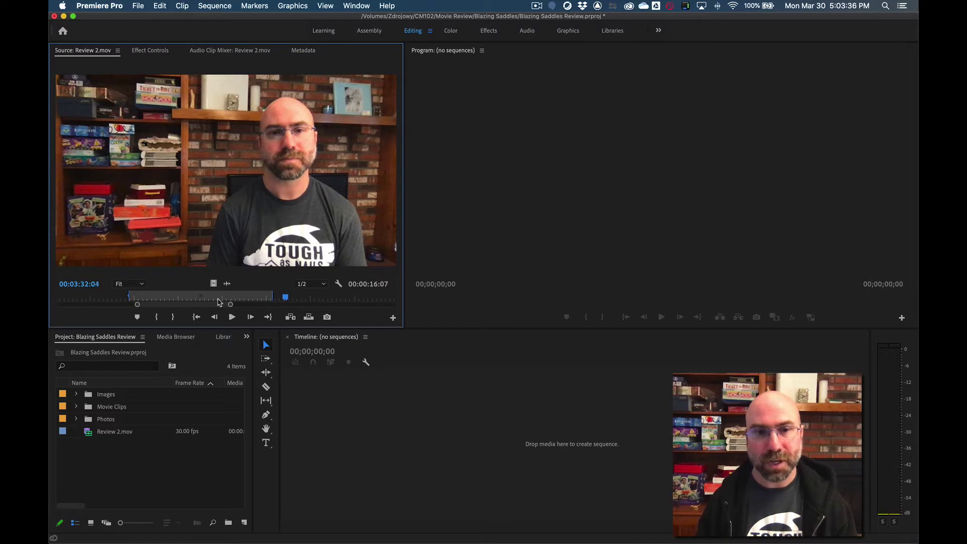
pyautogui.press('o')
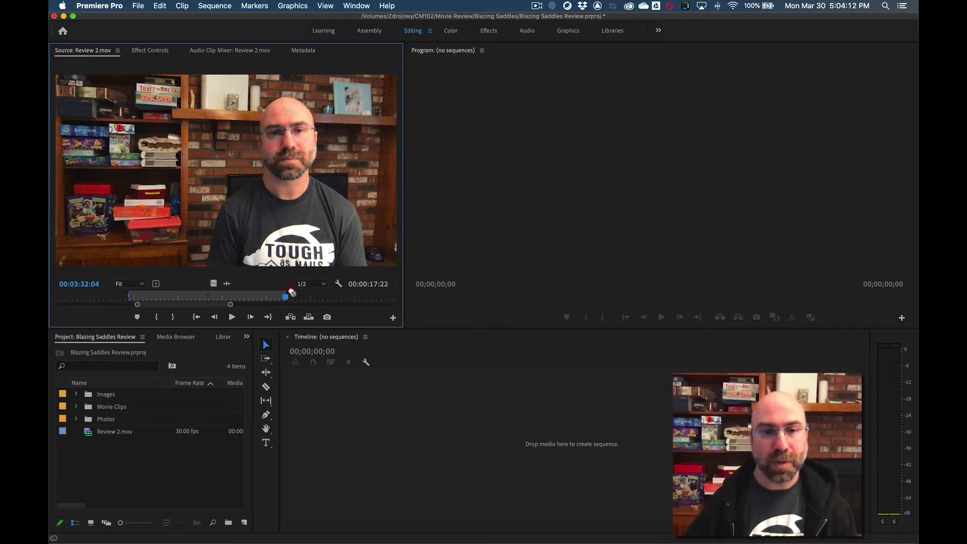
# Drop the marked section into a new sequence and rename it 'Blazing Saddles Review'.
pyautogui.moveTo(317, 407); pyautogui.dragTo(318, 407)
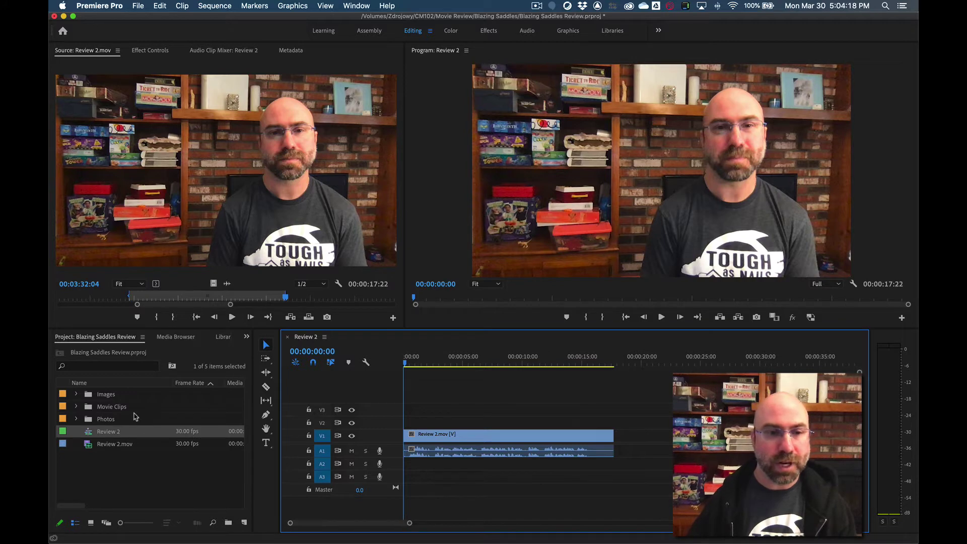
pyautogui.click(106, 433)
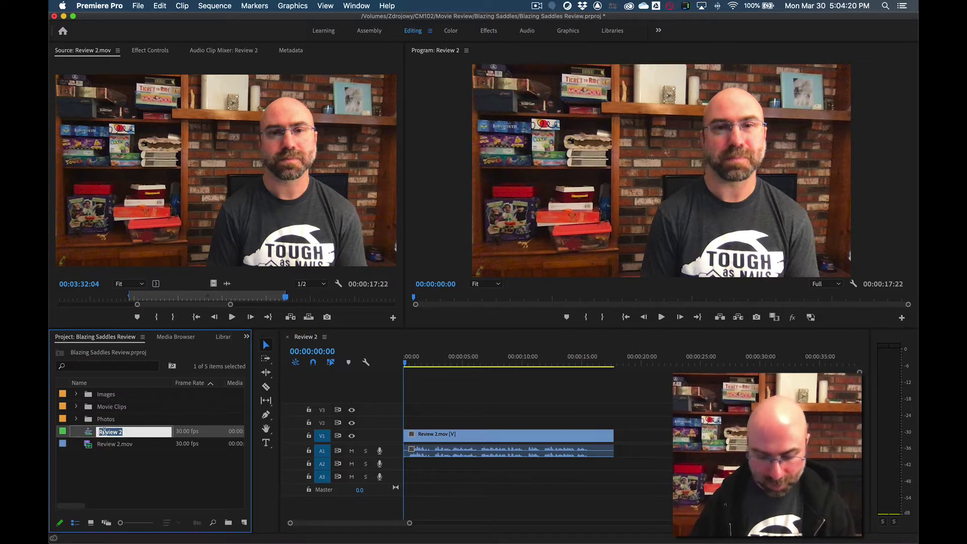
pyautogui.write('Blazing')
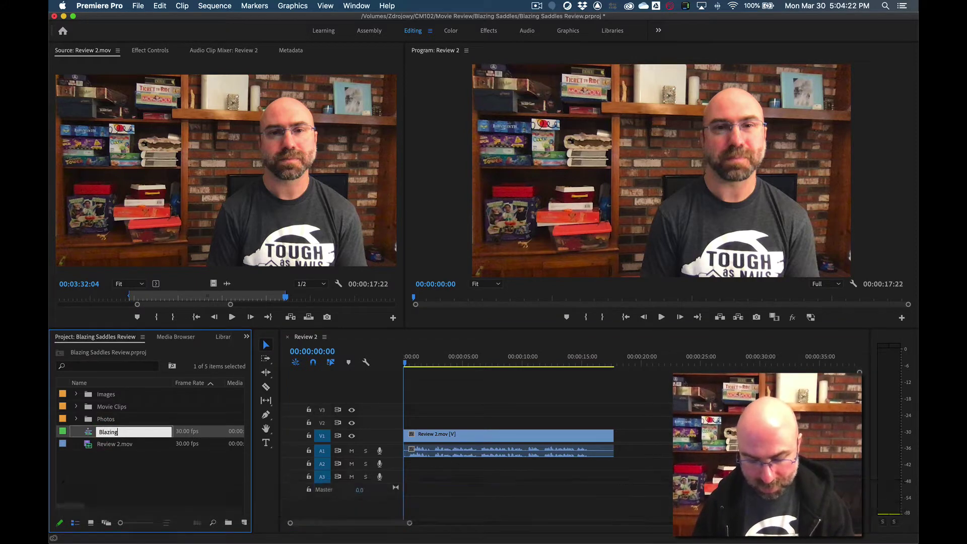
pyautogui.write(' Saddles R')
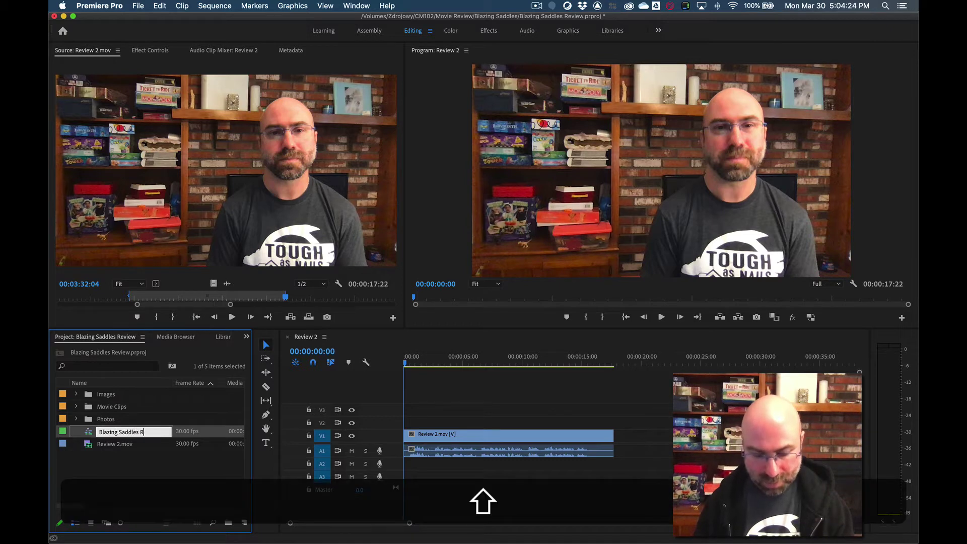
pyautogui.write('eview')
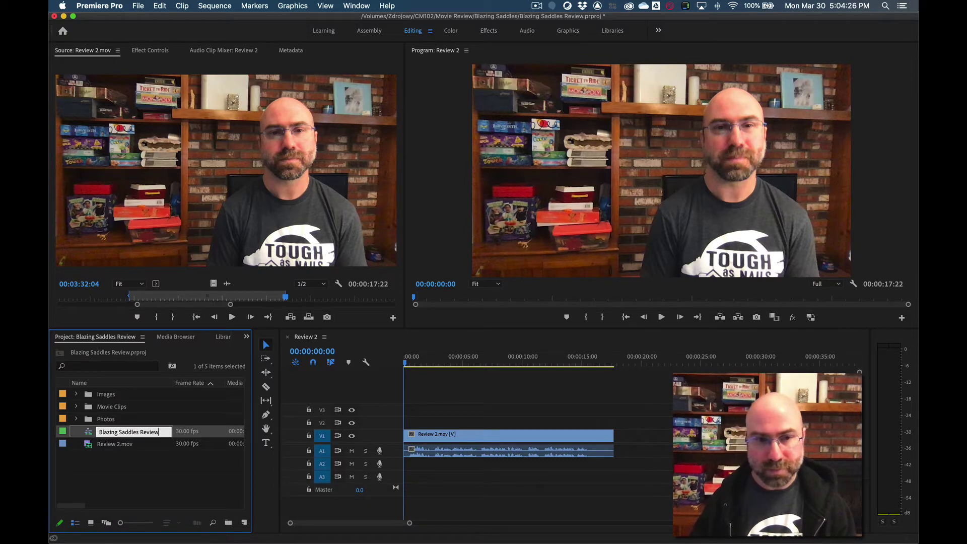
pyautogui.press('Return')
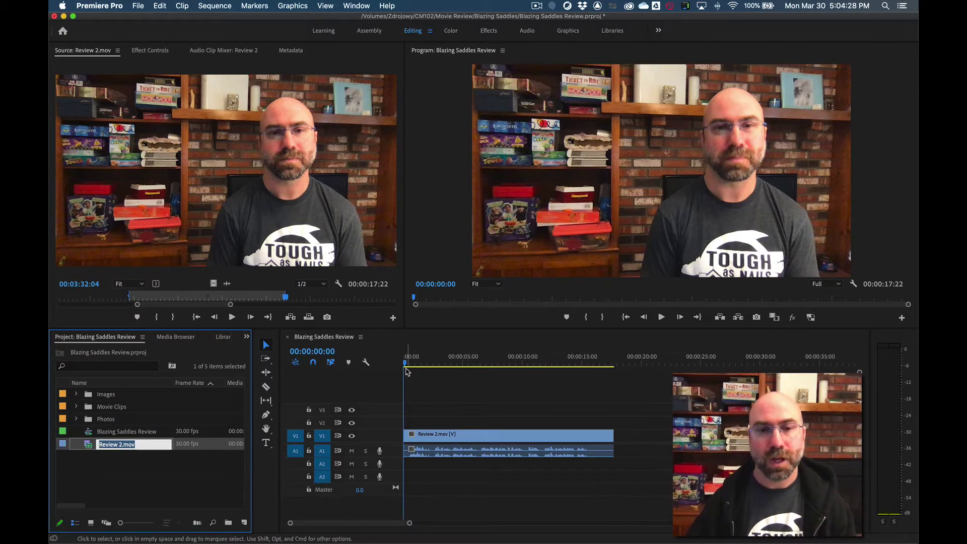
pyautogui.moveTo(409, 365); pyautogui.dragTo(446, 365)
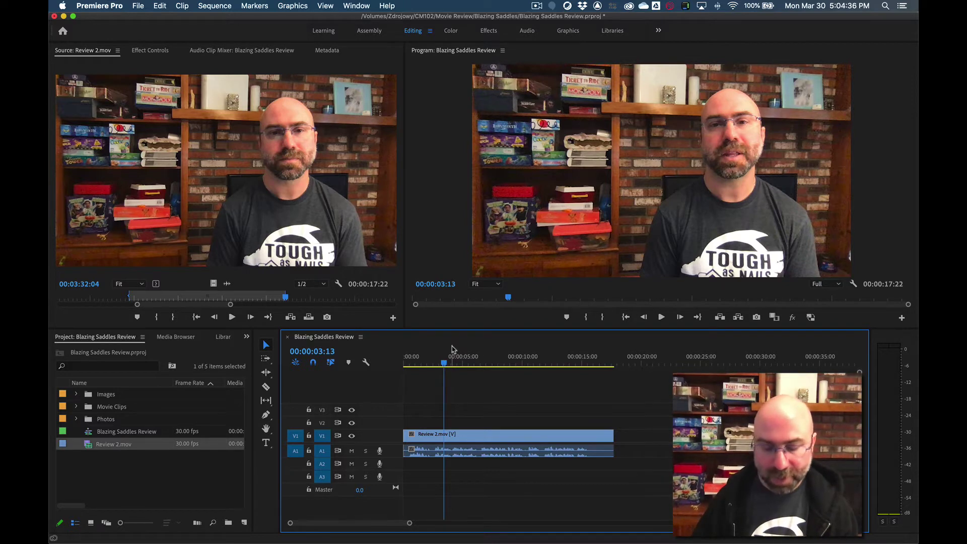
# Jump to the sequence end and play the source footage forward and backward for the next section.
pyautogui.press('Down')
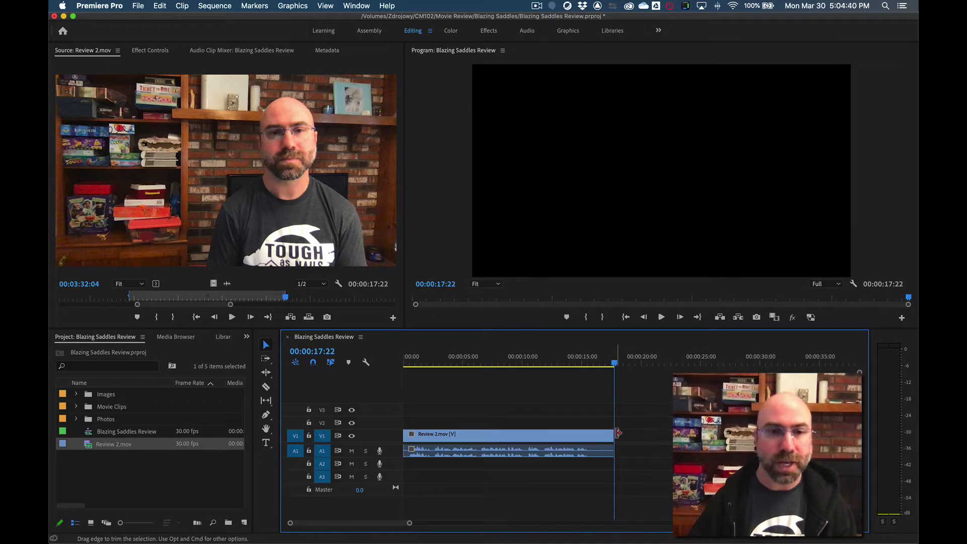
pyautogui.click(347, 313)
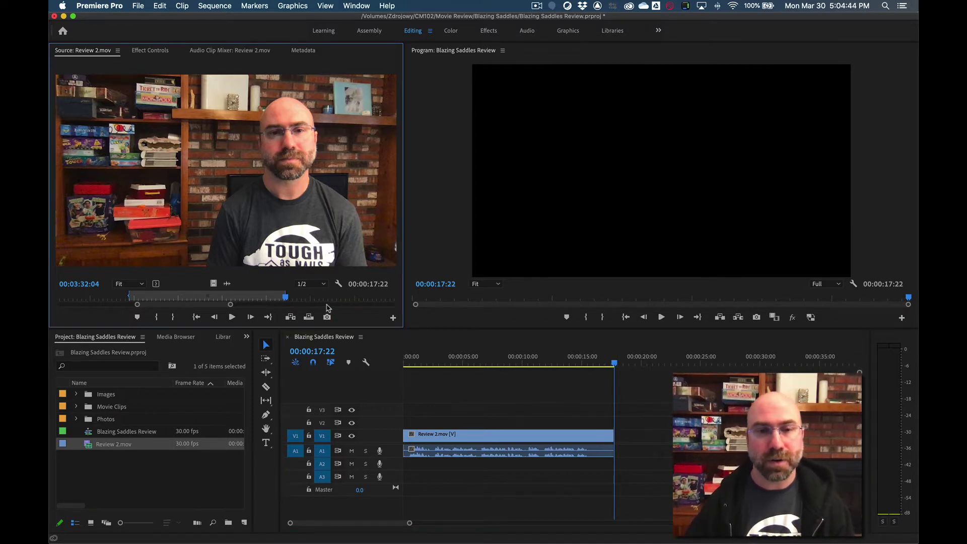
pyautogui.press('space')
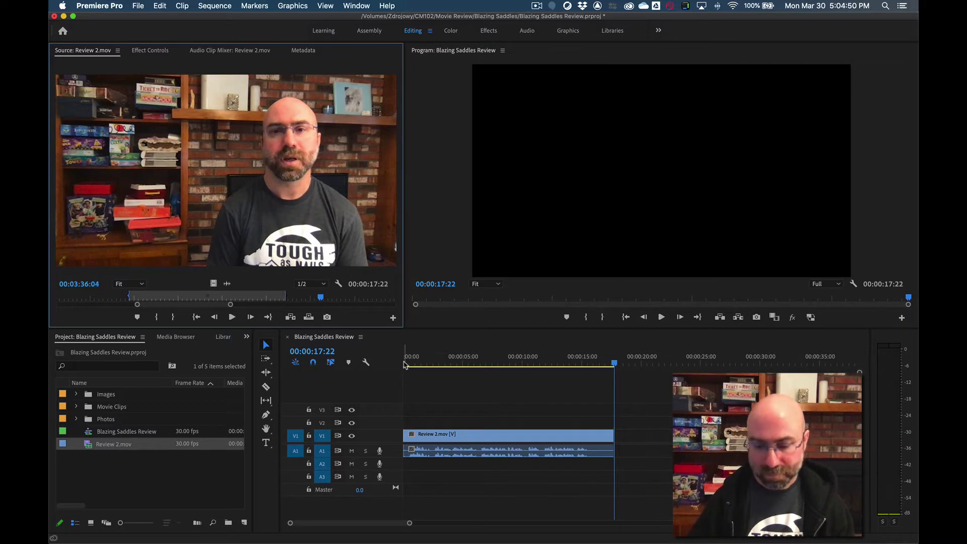
pyautogui.press('j')
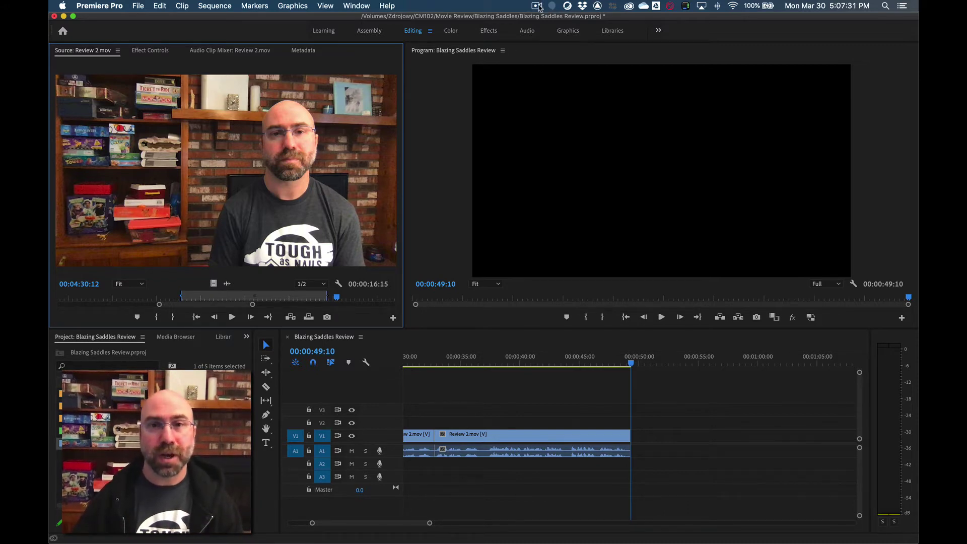
pyautogui.click(537, 6)
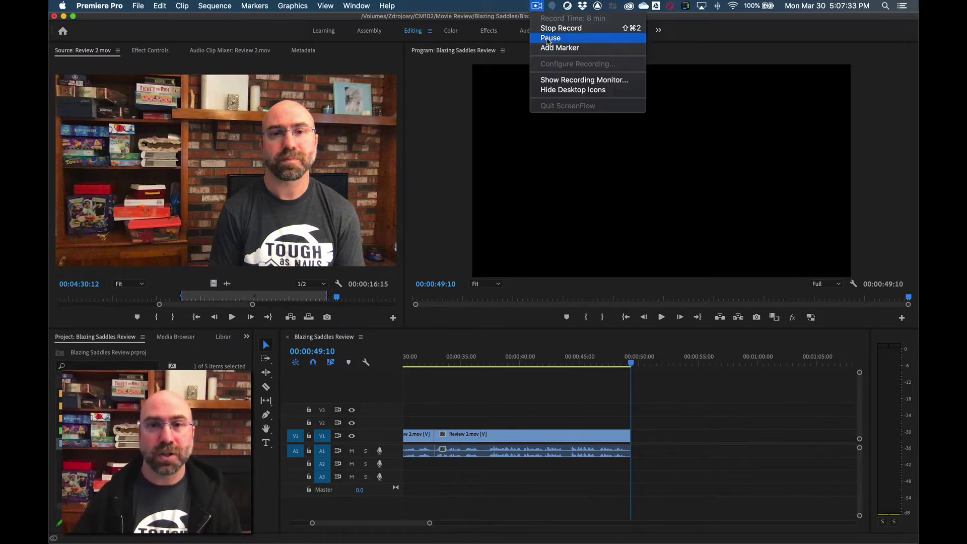
# Move the source footage to 00:09:31:00, then return the timeline to its start and zoom in.
pyautogui.click(548, 39)
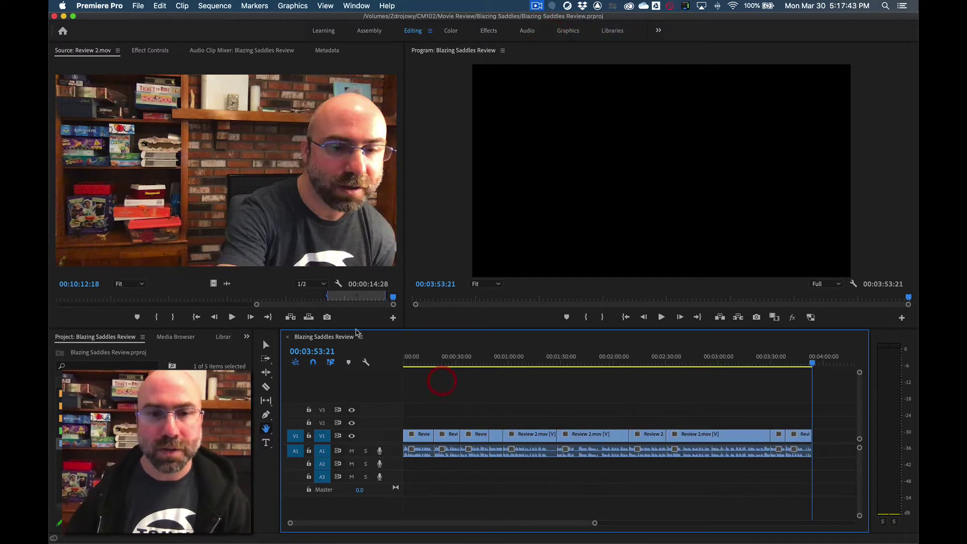
pyautogui.click(300, 298)
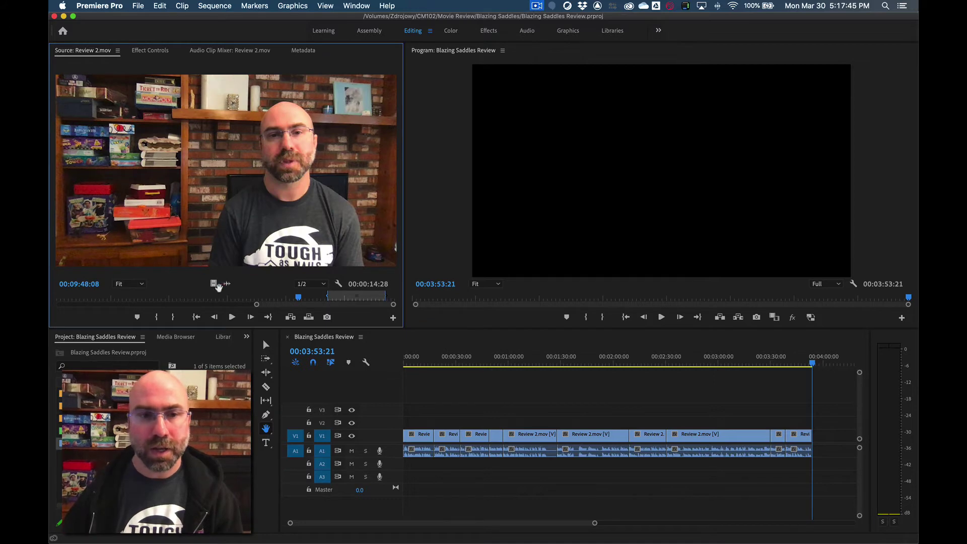
pyautogui.click(230, 298)
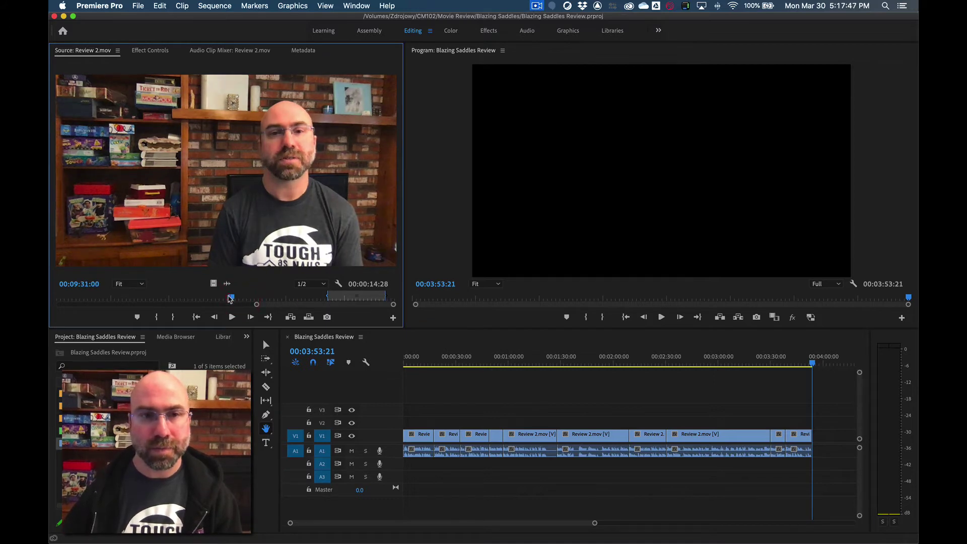
pyautogui.click(469, 377)
pyautogui.click(480, 385)
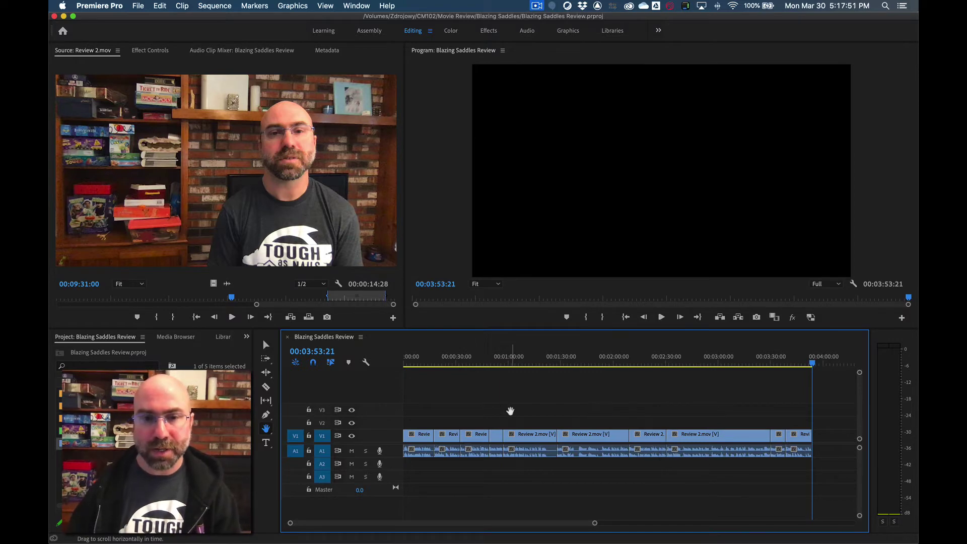
pyautogui.press('Home')
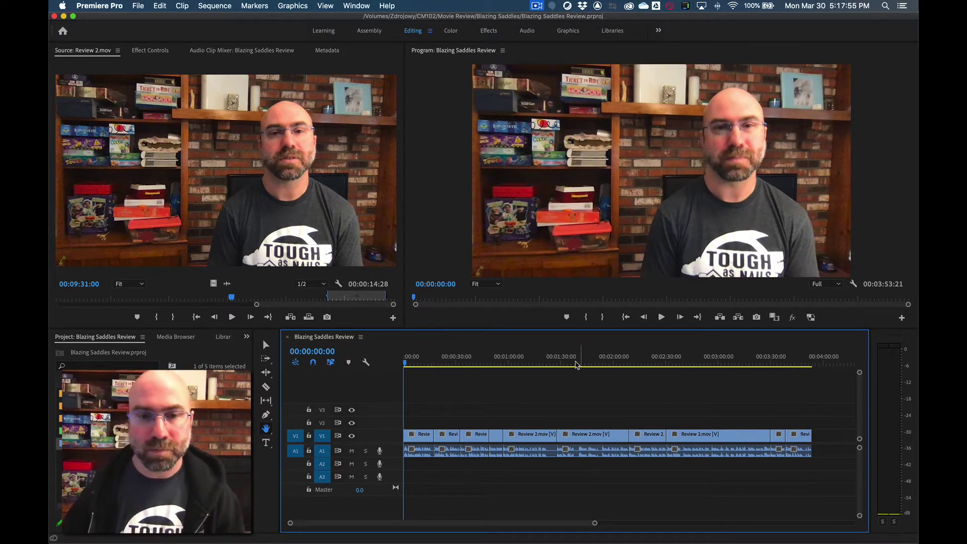
pyautogui.press('=')
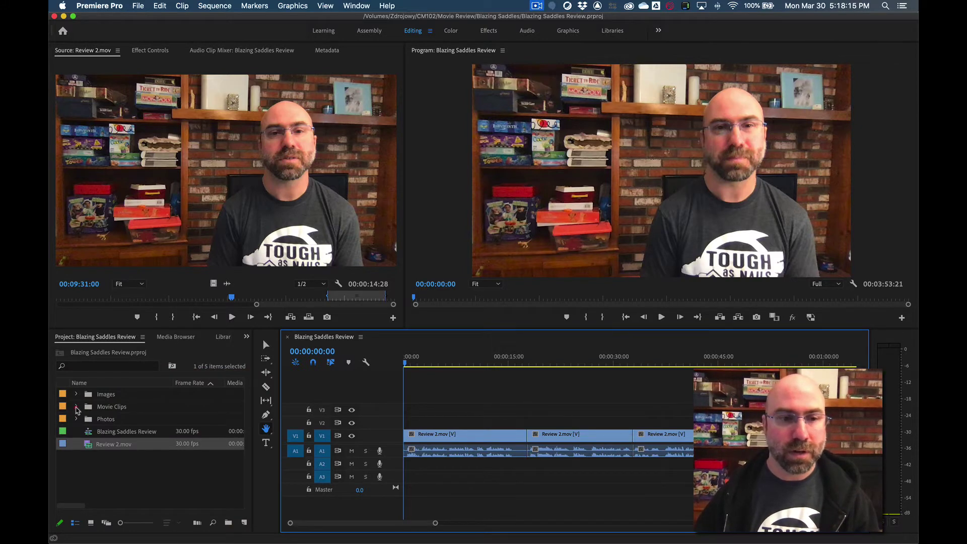
# Expand the Movie Clips folder and preview the 'I shoot with this hand' and y2mate clips.
pyautogui.click(76, 407)
pyautogui.click(96, 422)
pyautogui.doubleClick(98, 432)
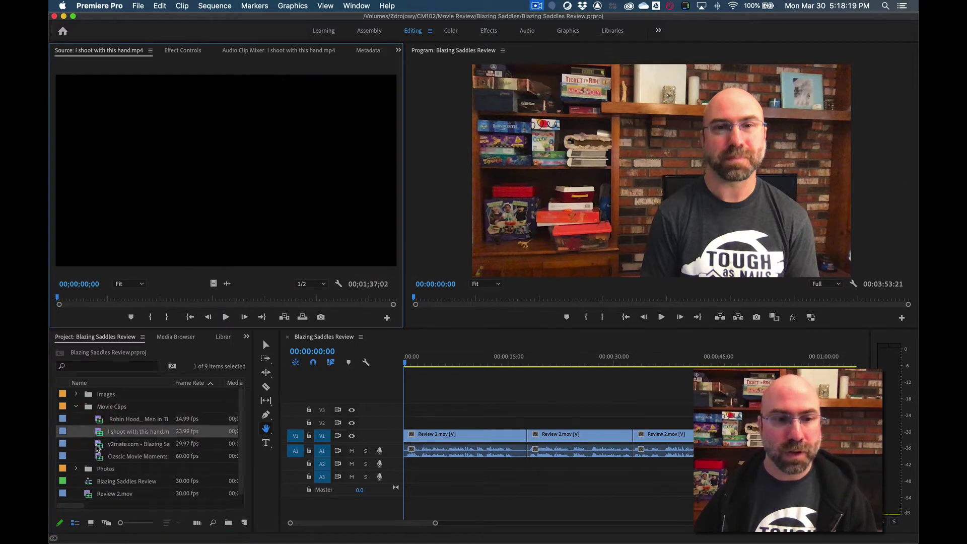
pyautogui.click(138, 298)
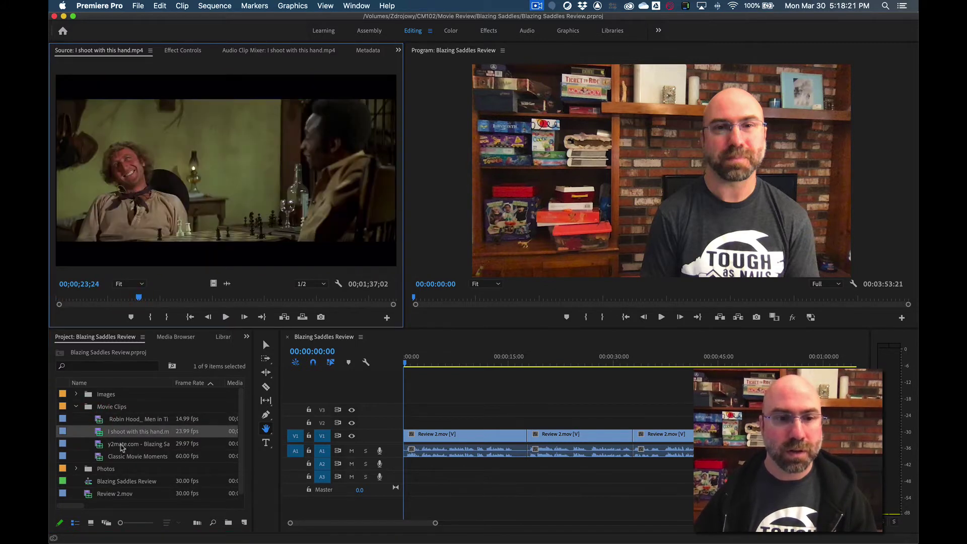
pyautogui.doubleClick(99, 444)
pyautogui.click(143, 297)
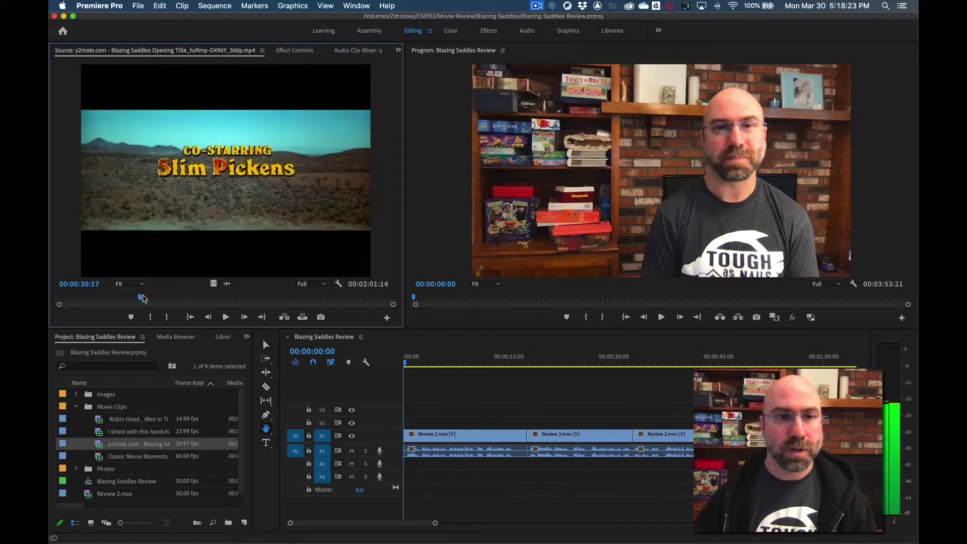
# Load the Classic Movie Moments clip in the Source monitor and skim to 00:00:53:10.
pyautogui.doubleClick(100, 459)
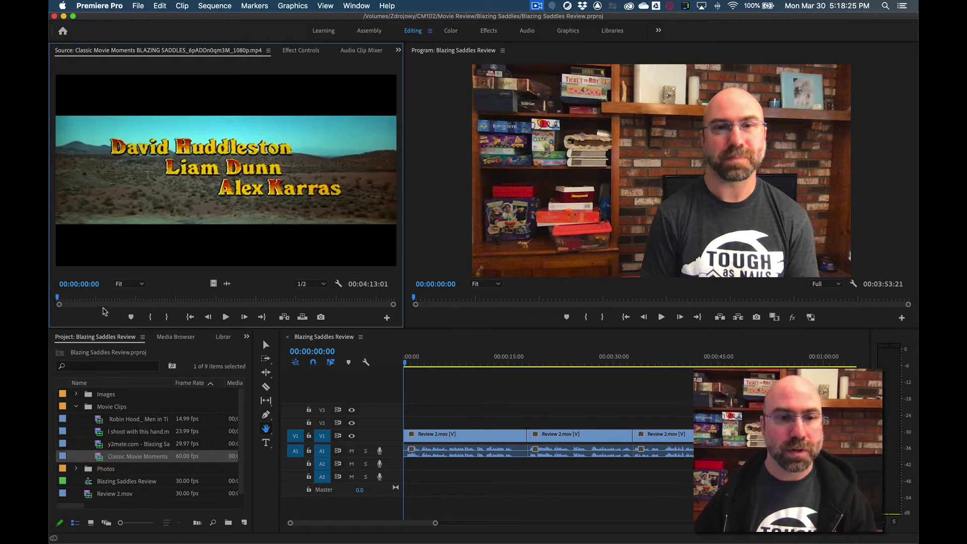
pyautogui.click(127, 297)
pyautogui.moveTo(127, 298); pyautogui.dragTo(160, 300)
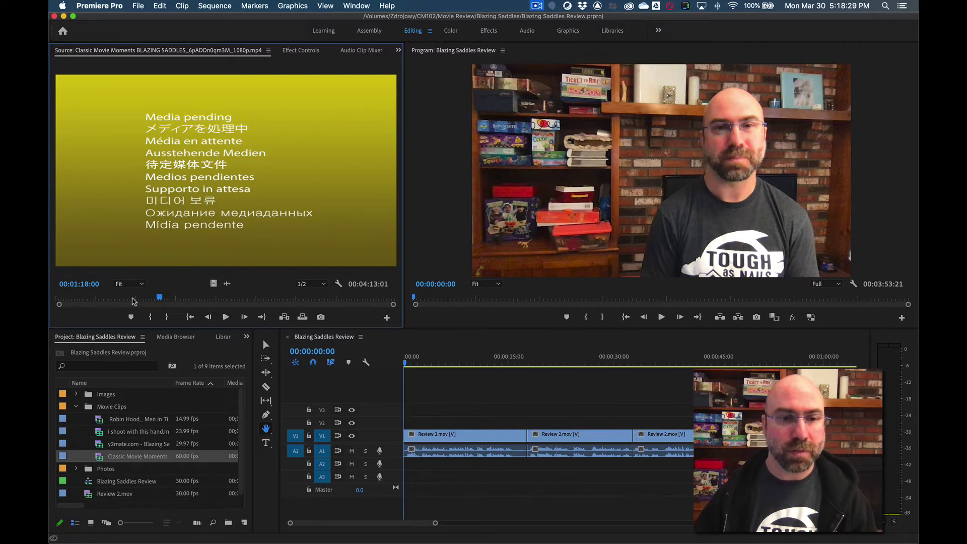
pyautogui.click(127, 297)
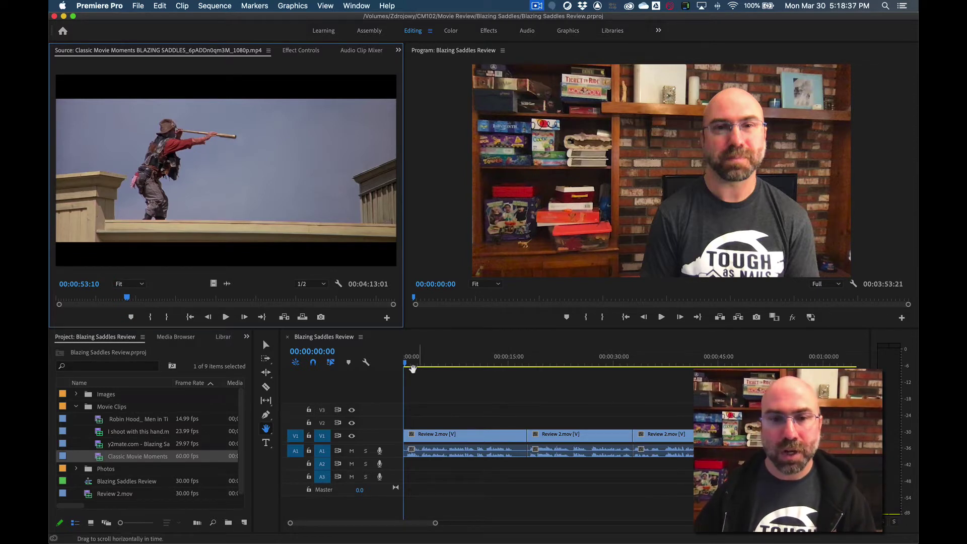
# Play the review sequence and stop at 00:00:15:29.
pyautogui.click(407, 367)
pyautogui.press('space')
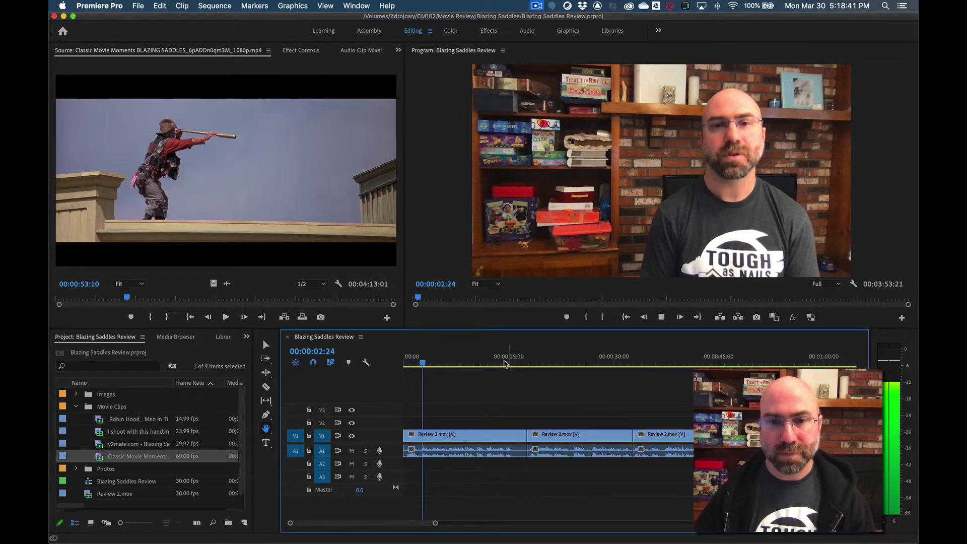
pyautogui.click(497, 360)
pyautogui.press('space')
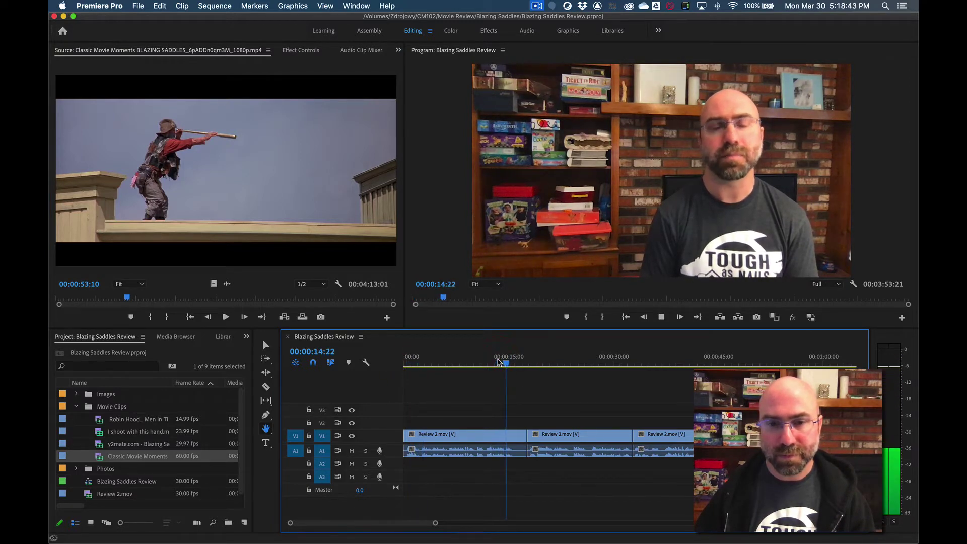
pyautogui.press('space')
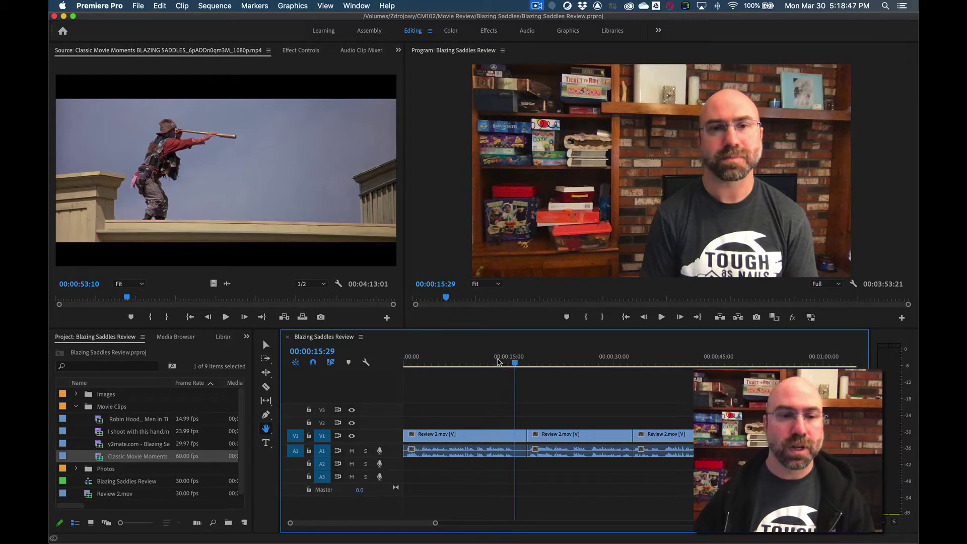
# Mark the y2mate opening-title clip with In at 00:00:13:07 and Out at 00:00:26:14.
pyautogui.doubleClick(101, 445)
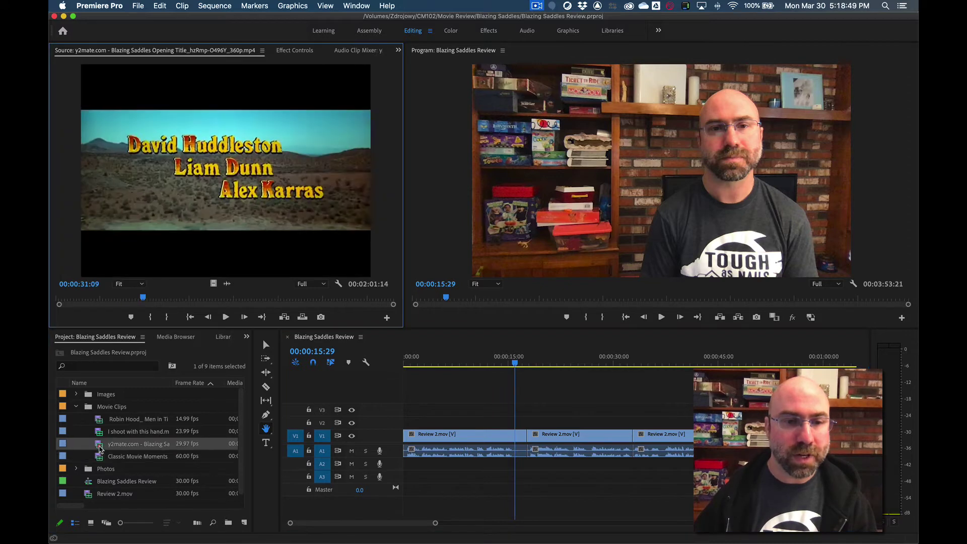
pyautogui.moveTo(114, 301); pyautogui.dragTo(93, 298)
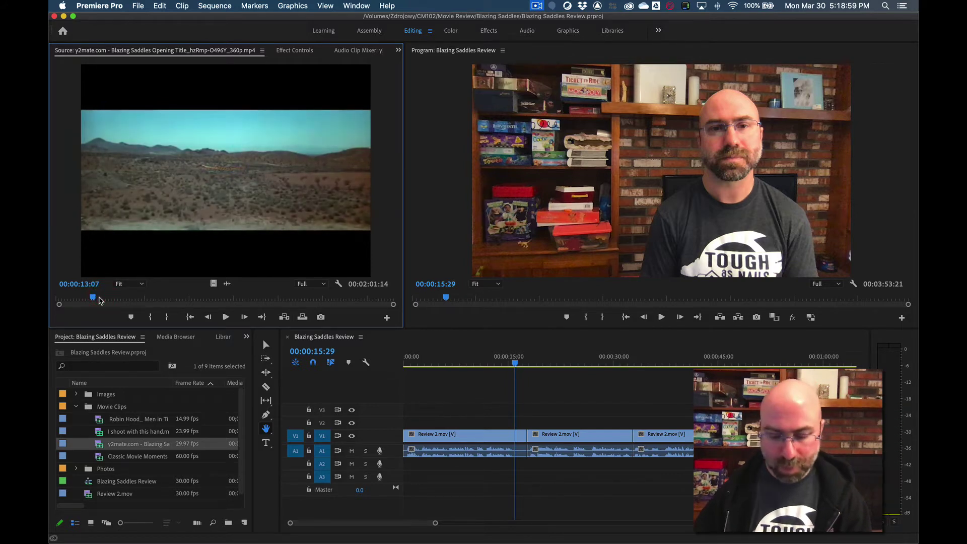
pyautogui.press('i')
pyautogui.moveTo(100, 301)
pyautogui.mouseDown()
pyautogui.moveTo(139, 298)
pyautogui.moveTo(130, 298)
pyautogui.mouseUp()
pyautogui.press('o')
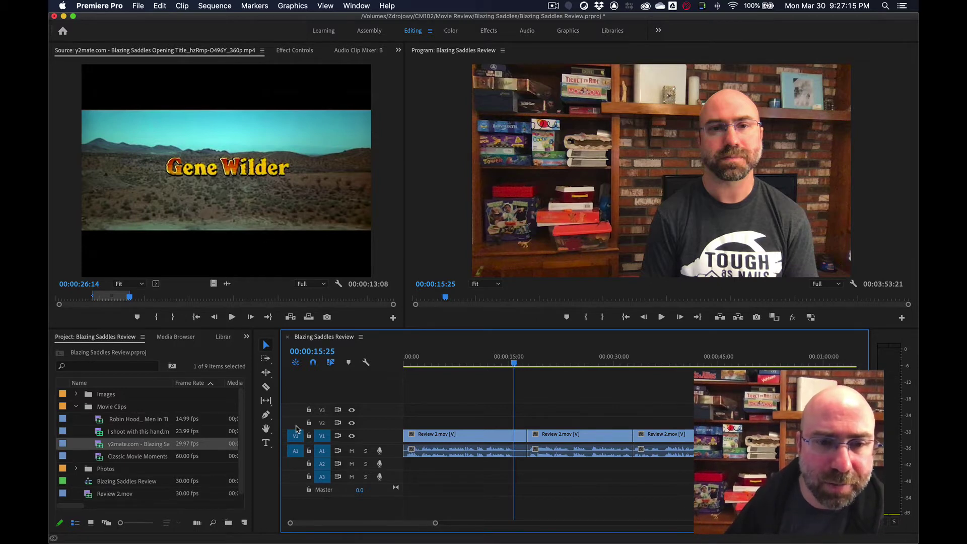
# Patch the source to V2 and A2, then drop the marked title clip onto V2 at 00:00:15:25.
pyautogui.click(296, 424)
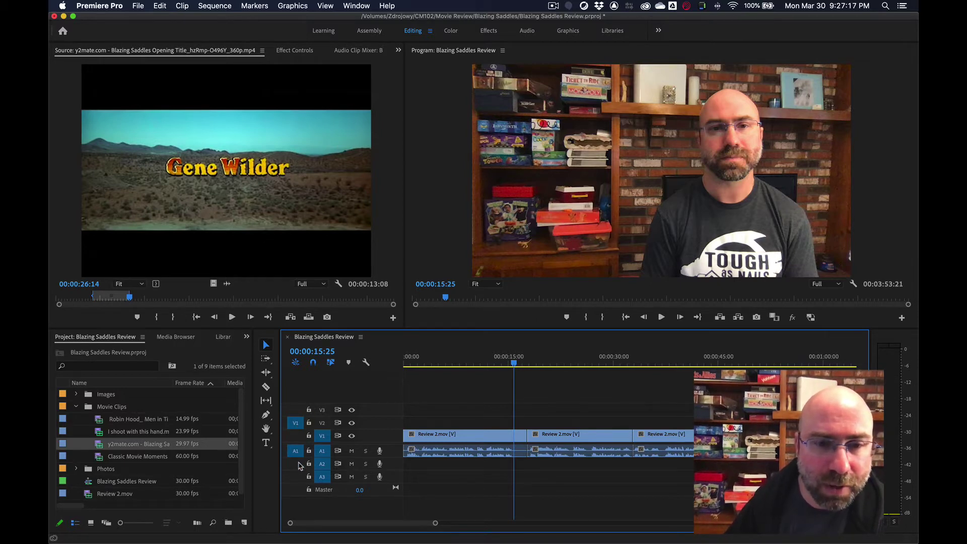
pyautogui.click(296, 464)
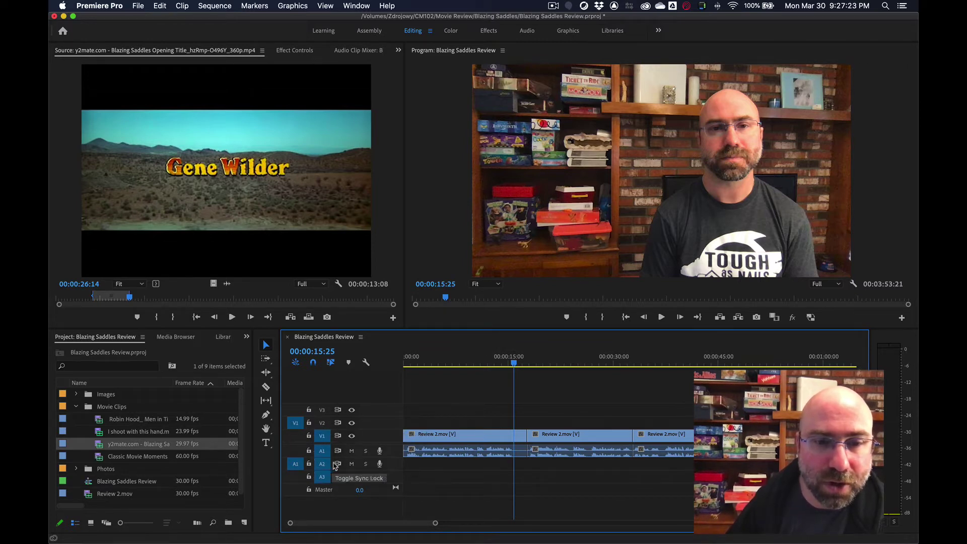
pyautogui.click(278, 219)
pyautogui.moveTo(279, 219); pyautogui.dragTo(518, 424)
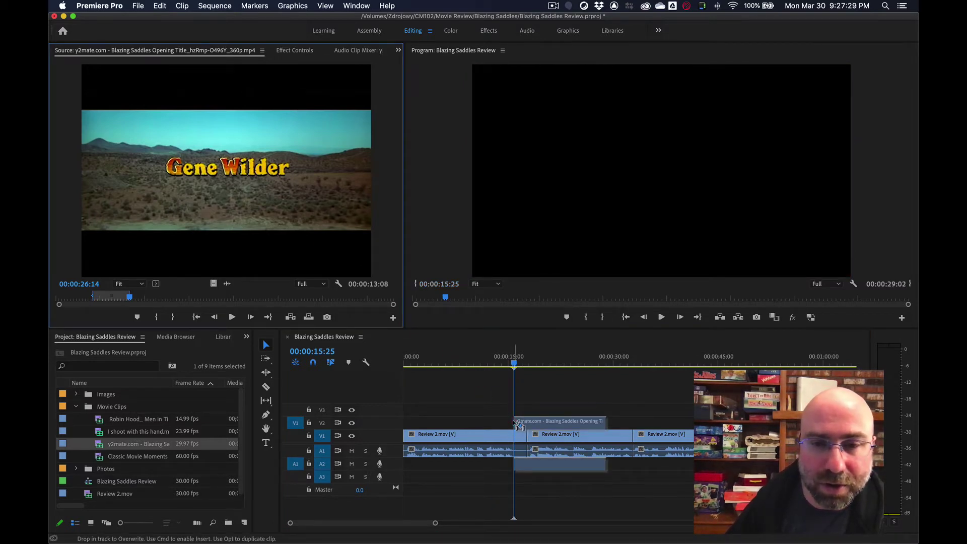
pyautogui.moveTo(519, 426); pyautogui.dragTo(518, 425)
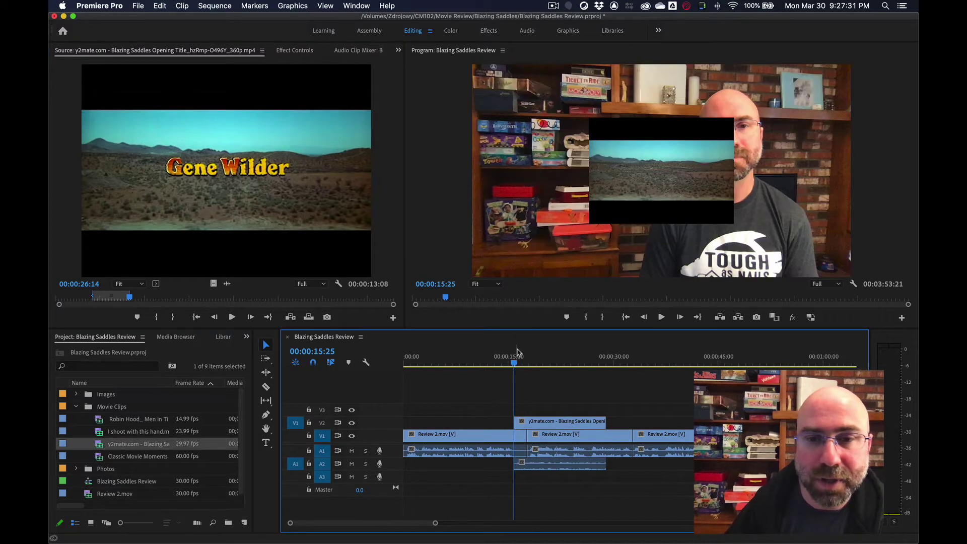
# Scale the V2 opening-title overlay up in the Program monitor so it spans the full frame width.
pyautogui.moveTo(515, 363)
pyautogui.mouseDown()
pyautogui.moveTo(500, 364)
pyautogui.moveTo(521, 365)
pyautogui.mouseUp()
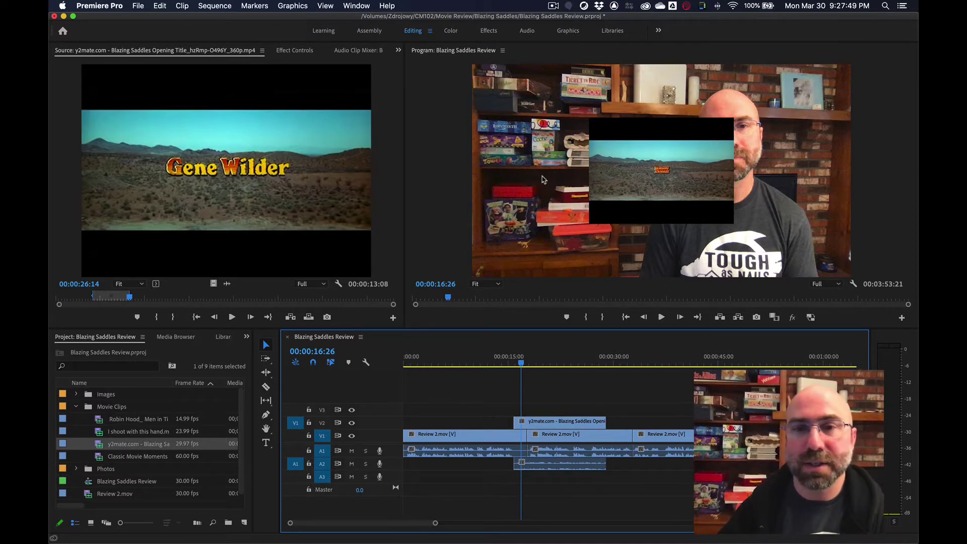
pyautogui.click(629, 166)
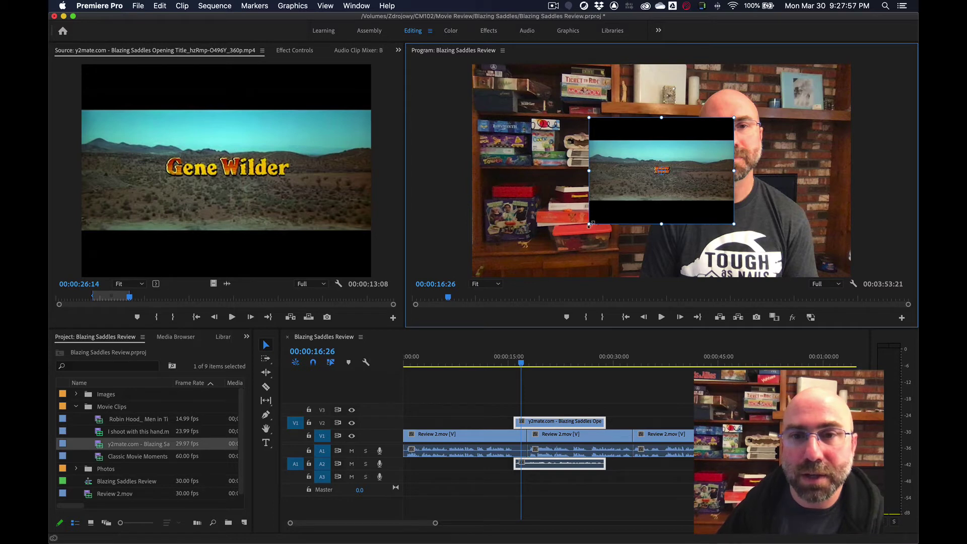
pyautogui.moveTo(590, 225); pyautogui.dragTo(445, 312)
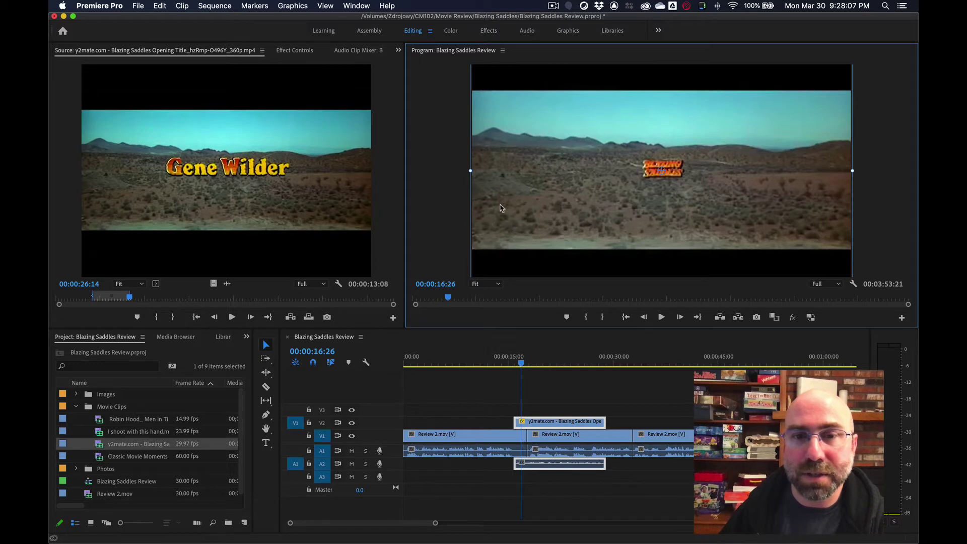
pyautogui.click(462, 210)
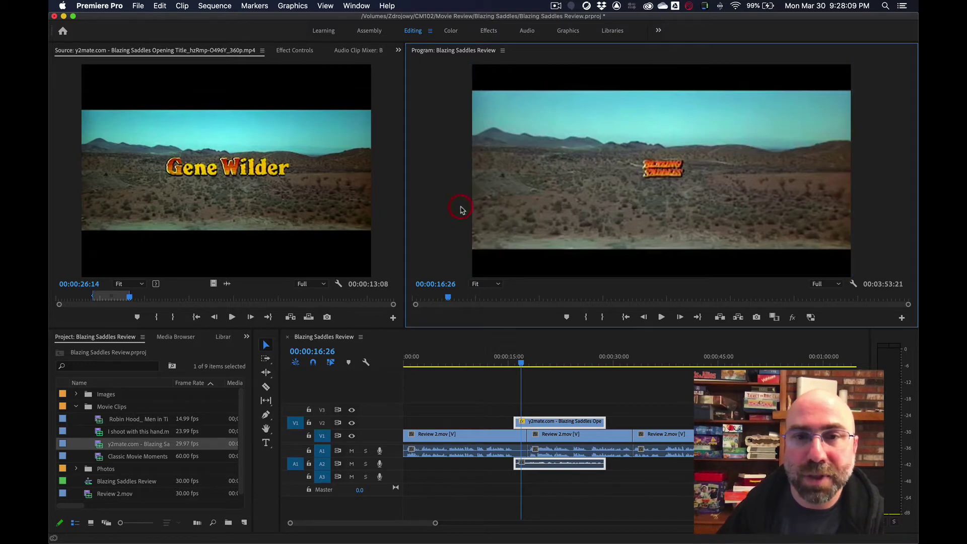
pyautogui.moveTo(521, 364); pyautogui.dragTo(507, 365)
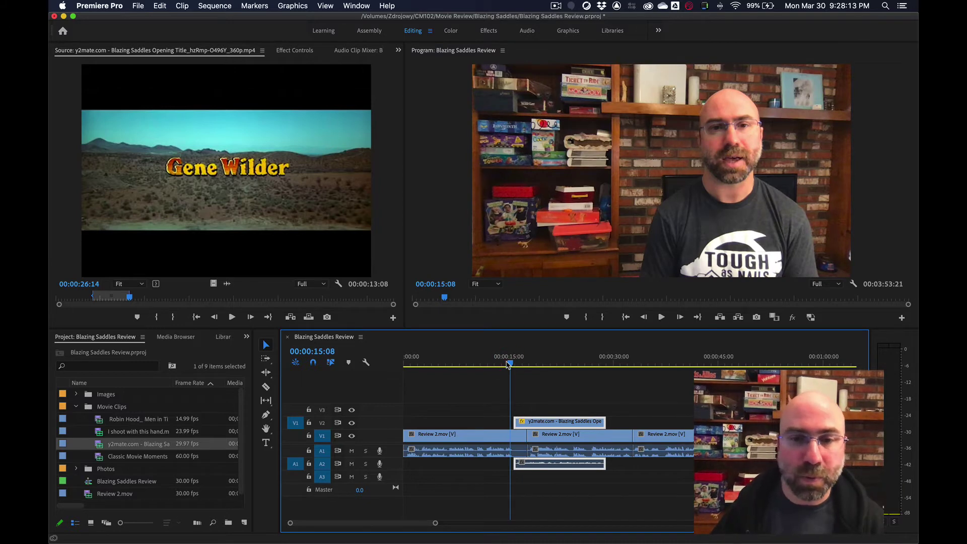
# Play from 00:00:15:08 and stop on the BLAZING SADDLES title at 00:00:21:28.
pyautogui.press('space')
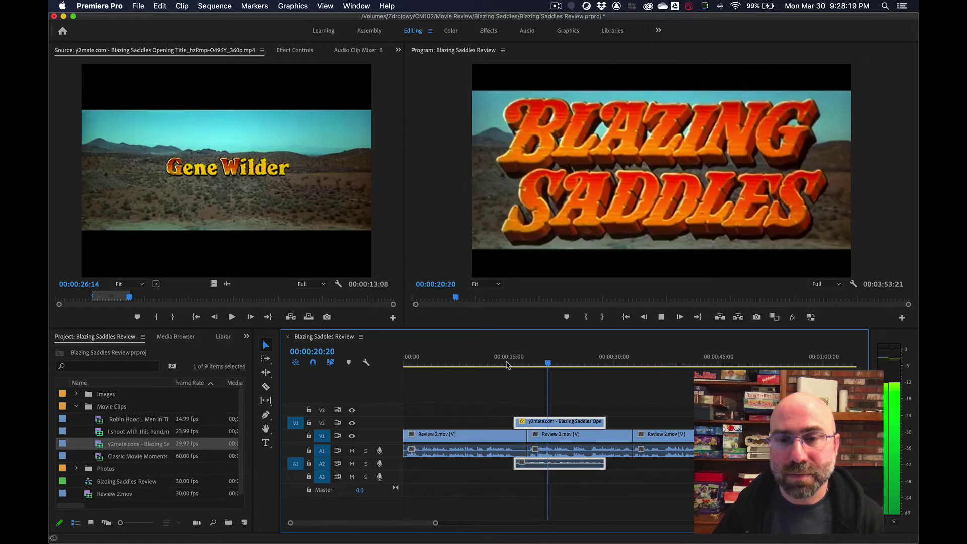
pyautogui.press('space')
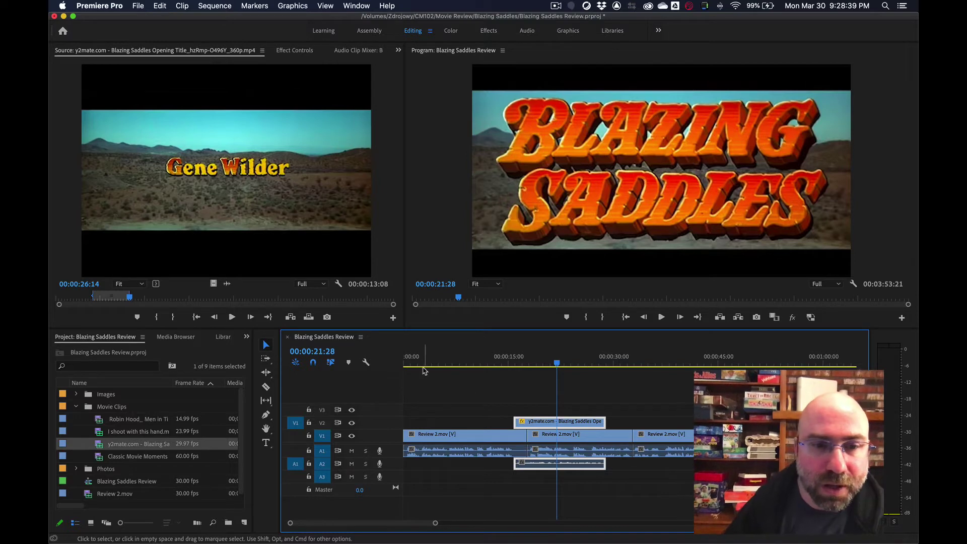
# Use Track Select Forward to push clips from the second Review 2.mov about eight seconds right, then review playback.
pyautogui.click(267, 360)
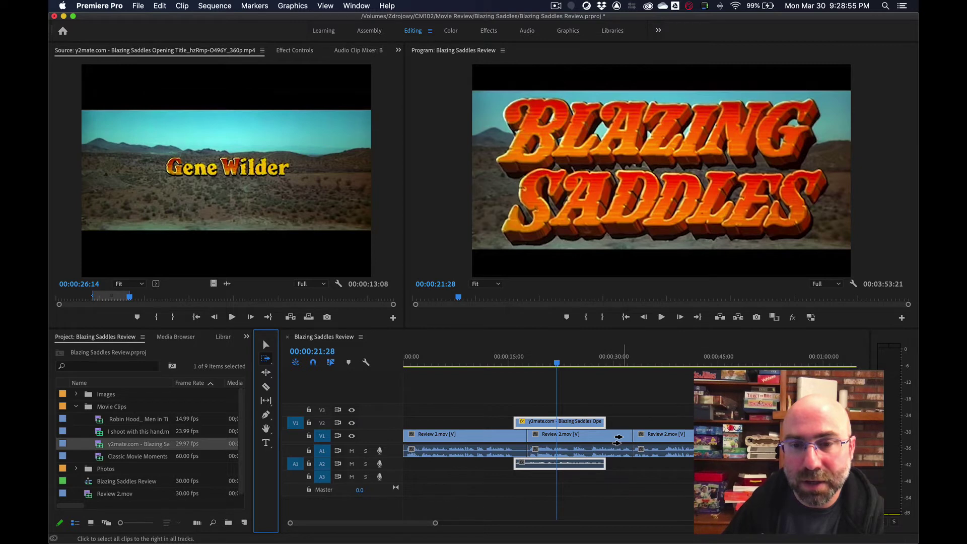
pyautogui.click(618, 439)
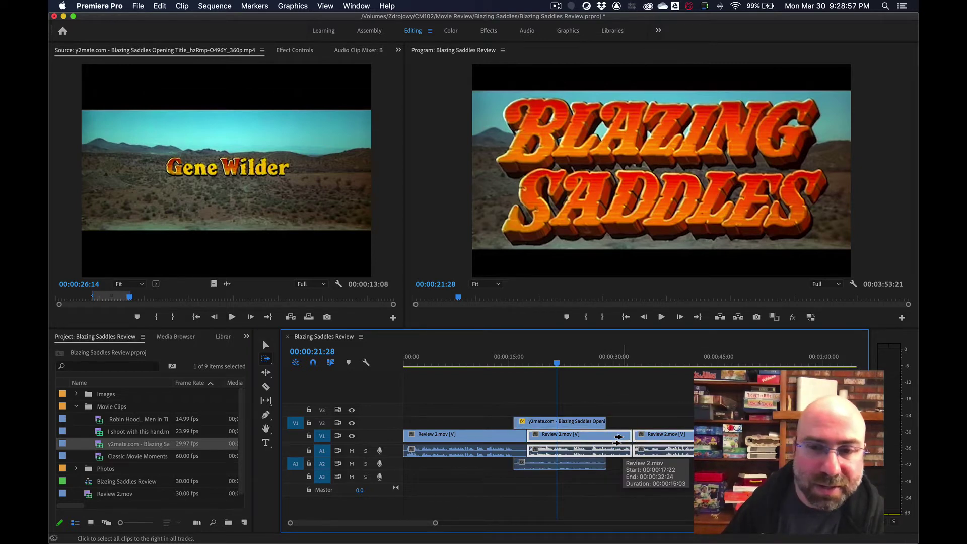
pyautogui.moveTo(619, 437); pyautogui.dragTo(702, 439)
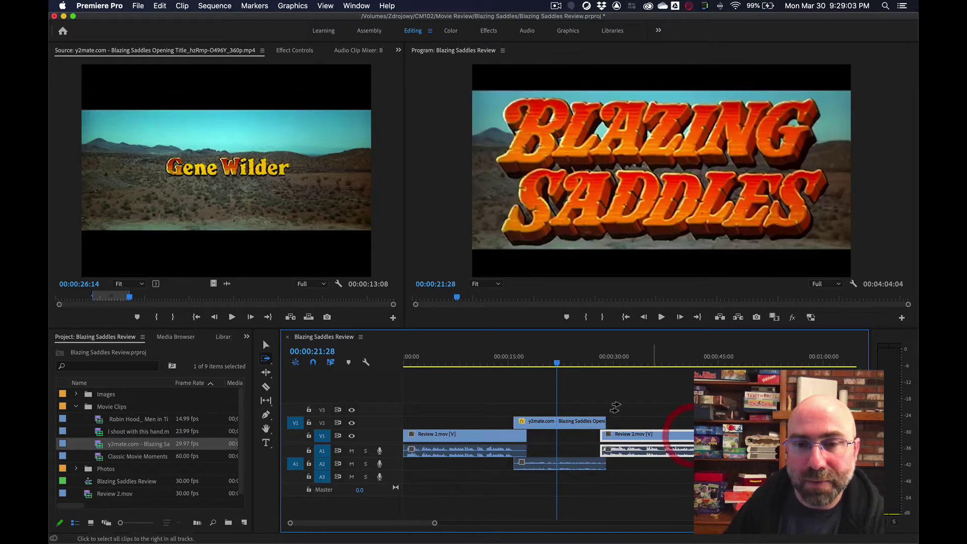
pyautogui.click(509, 362)
pyautogui.press('space')
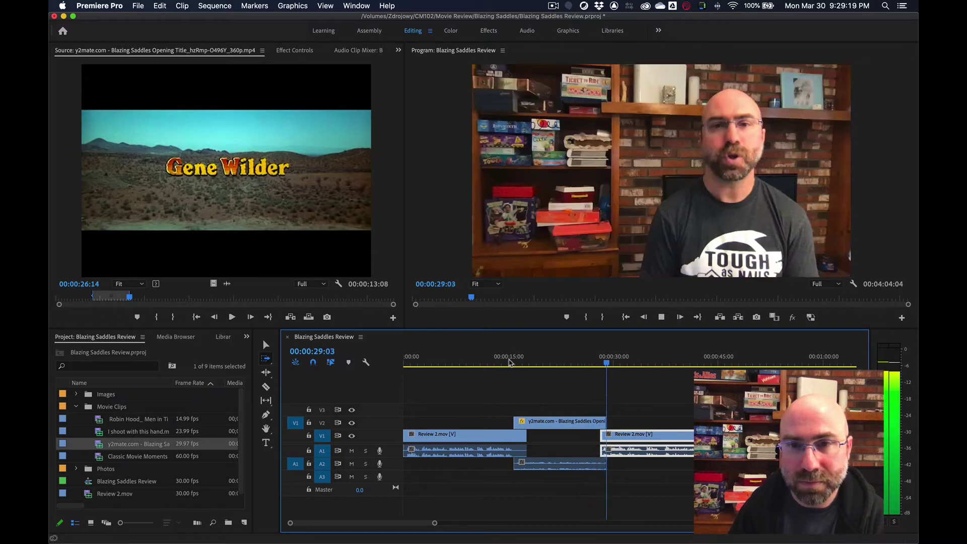
pyautogui.press('space')
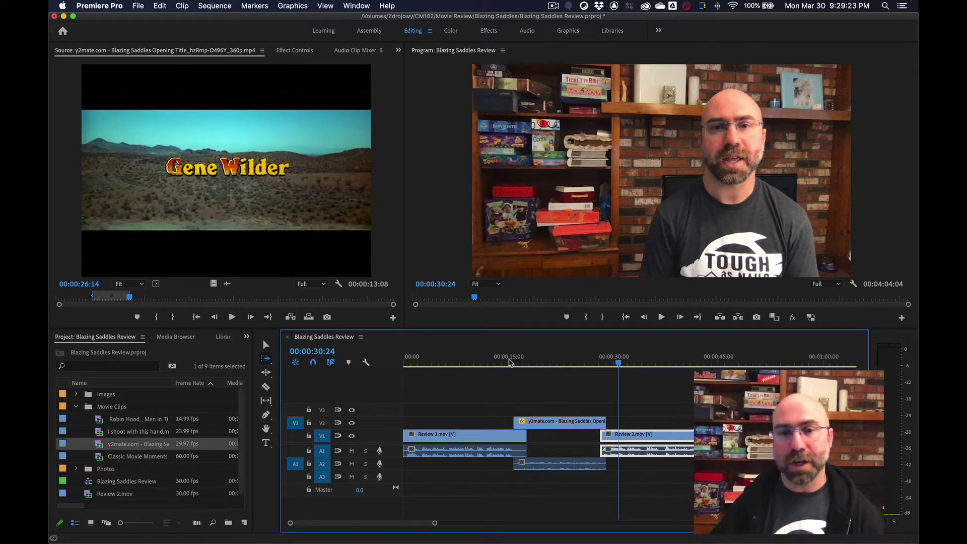
# Add a dissolve at the start of the title clip and play it back.
pyautogui.click(266, 344)
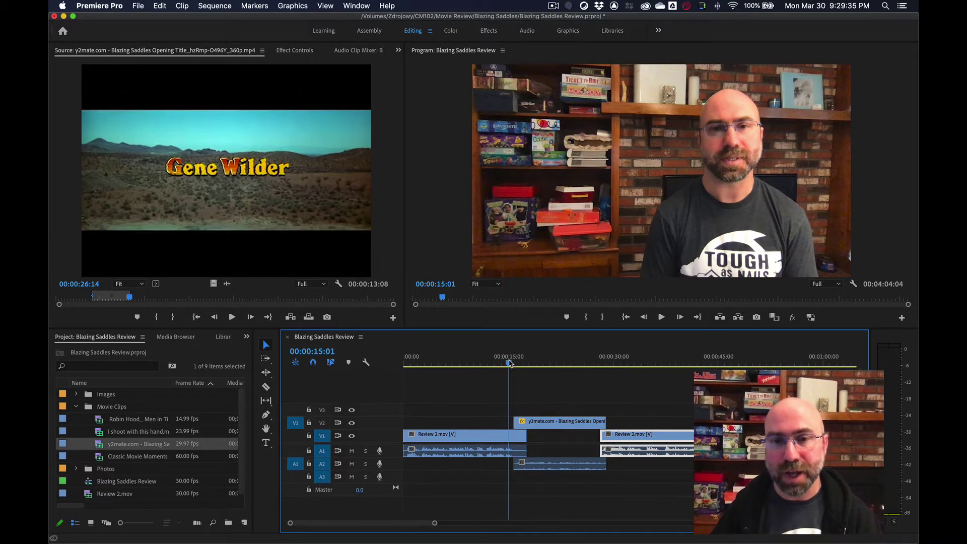
pyautogui.press('space')
pyautogui.press('space')
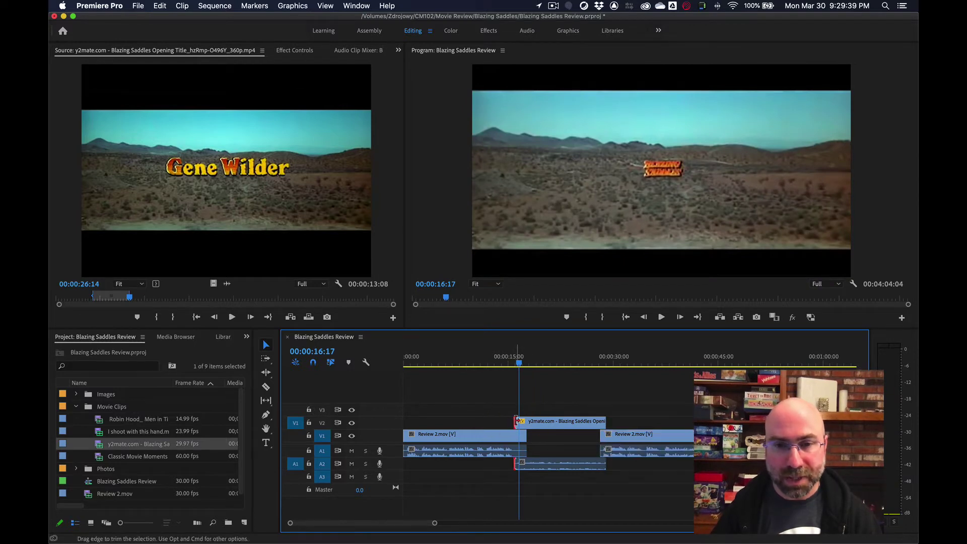
pyautogui.hotkey('shift', 'd')
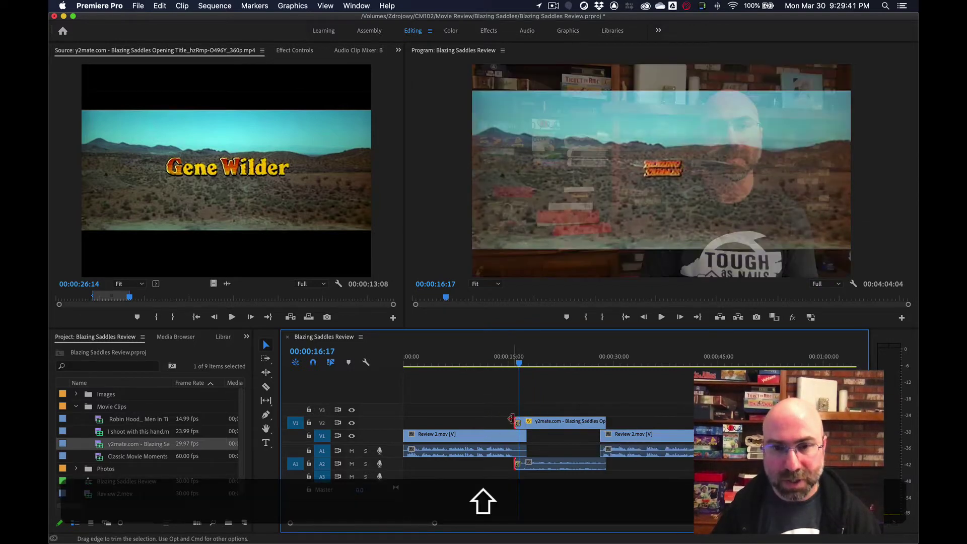
pyautogui.click(505, 358)
pyautogui.press('space')
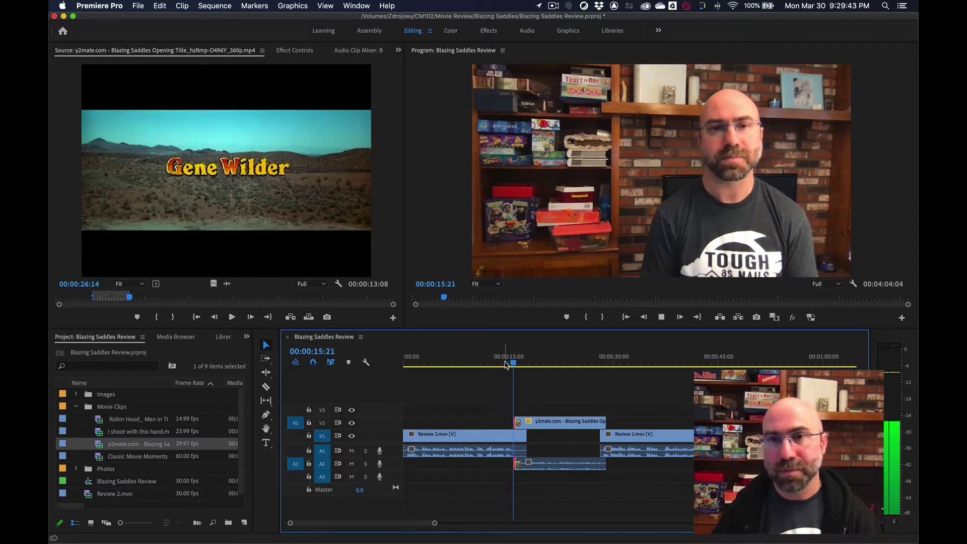
pyautogui.press('space')
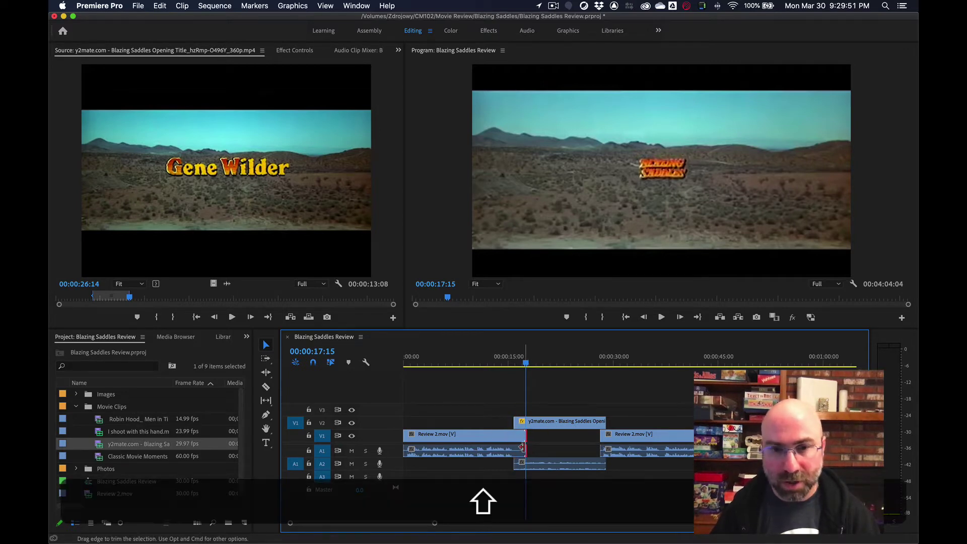
# Add a dissolve at the title clip's end, where Review 2.mov resumes, and play it back.
pyautogui.keyDown('shift'); pyautogui.click(596, 445); pyautogui.keyUp('shift')
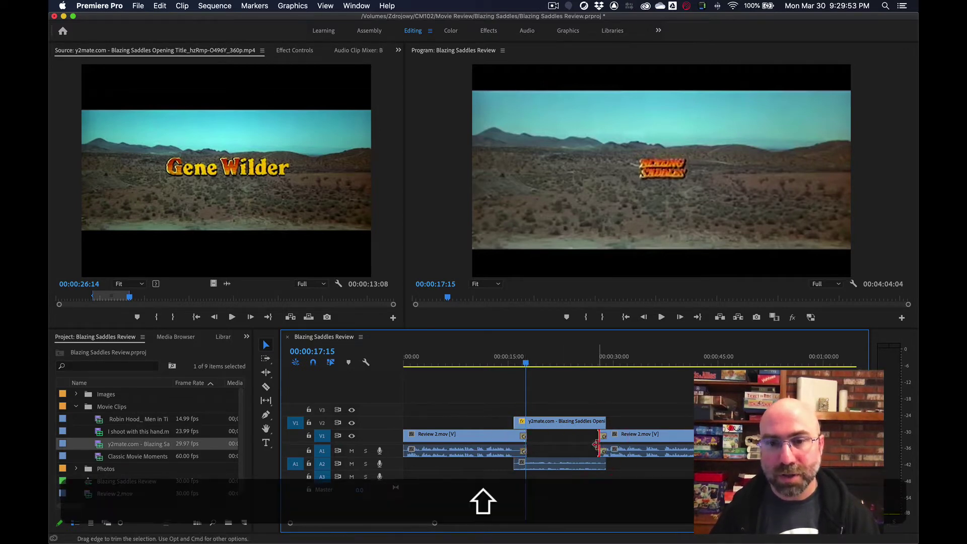
pyautogui.click(593, 361)
pyautogui.press('space')
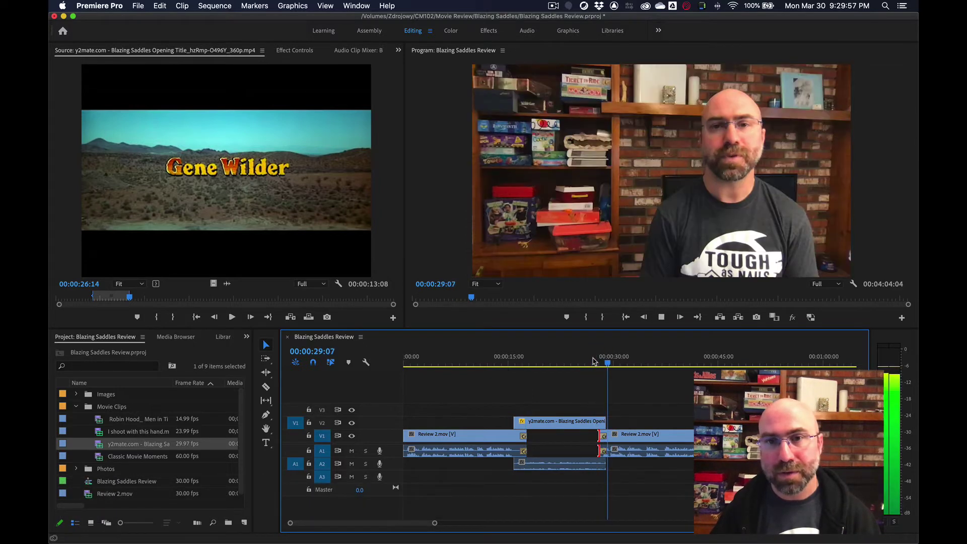
pyautogui.press('space')
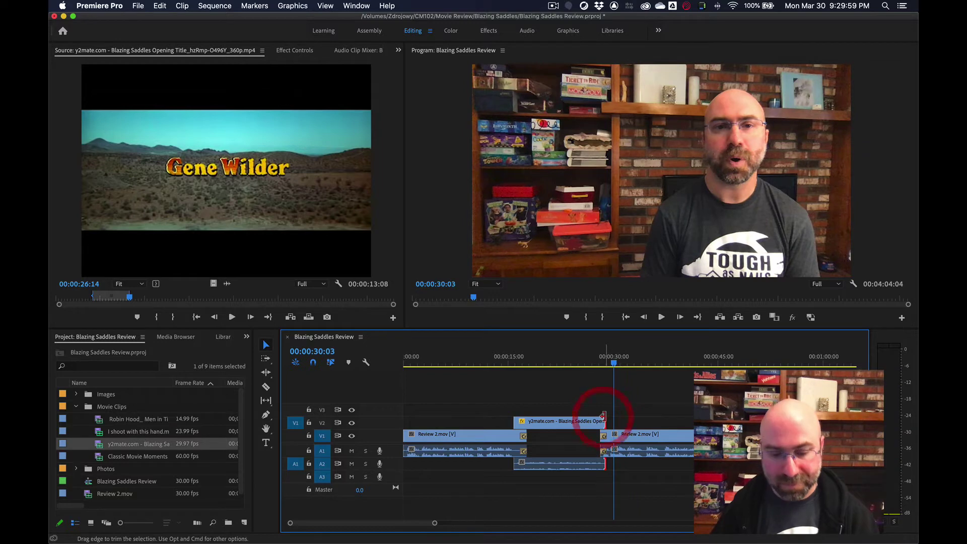
pyautogui.press('shift')
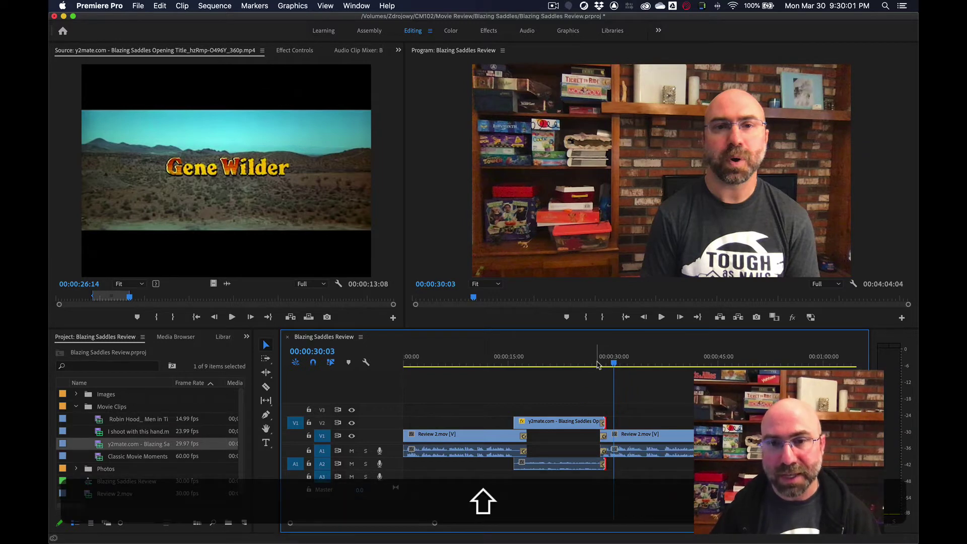
pyautogui.click(597, 362)
pyautogui.press('space')
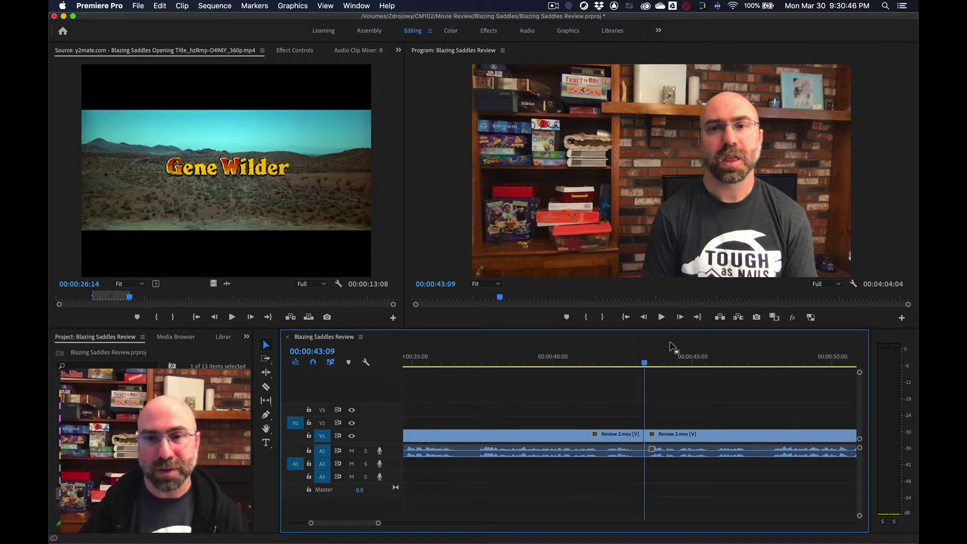
# Ripple-trim the first Review 2.mov clip 8 frames shorter at the cut near 43 seconds.
pyautogui.moveTo(645, 363)
pyautogui.mouseDown()
pyautogui.moveTo(654, 364)
pyautogui.moveTo(631, 365)
pyautogui.mouseUp()
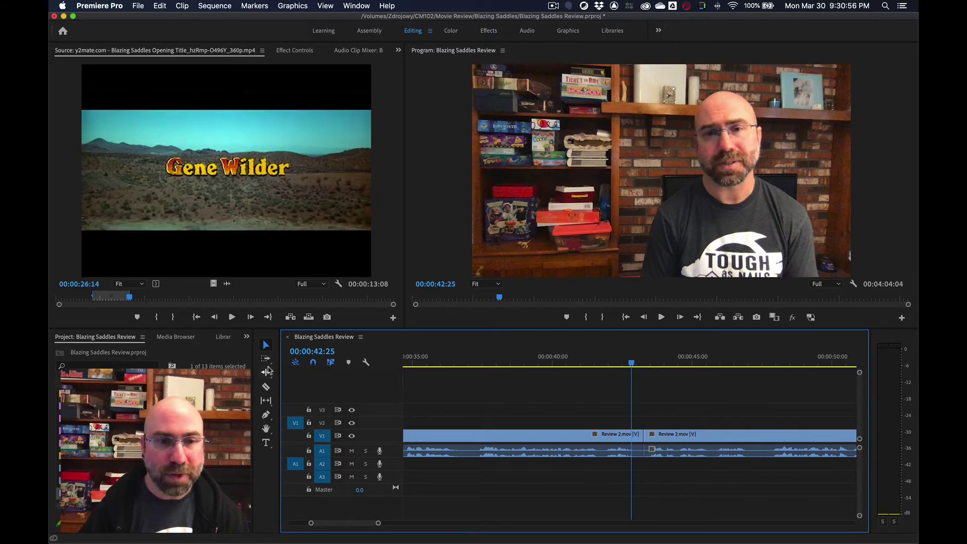
pyautogui.click(266, 373)
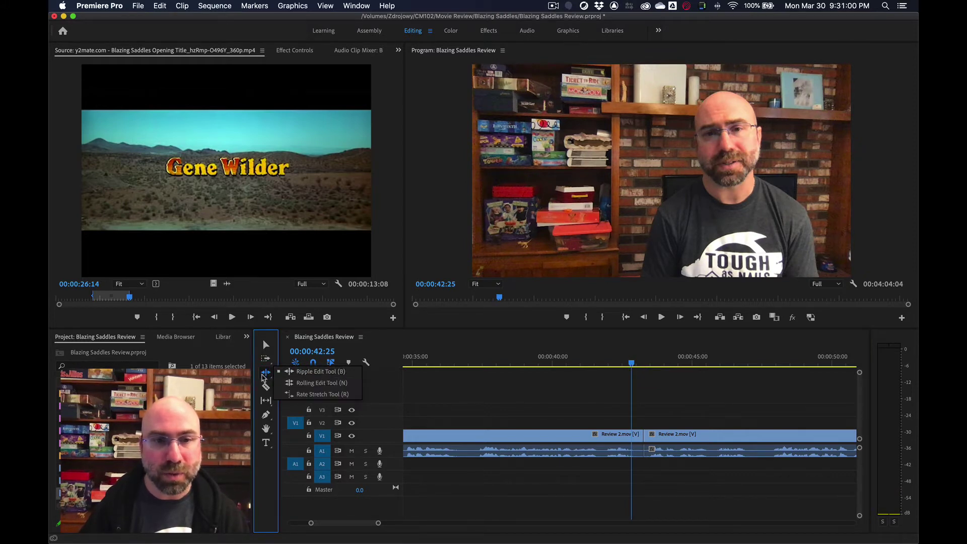
pyautogui.click(264, 373)
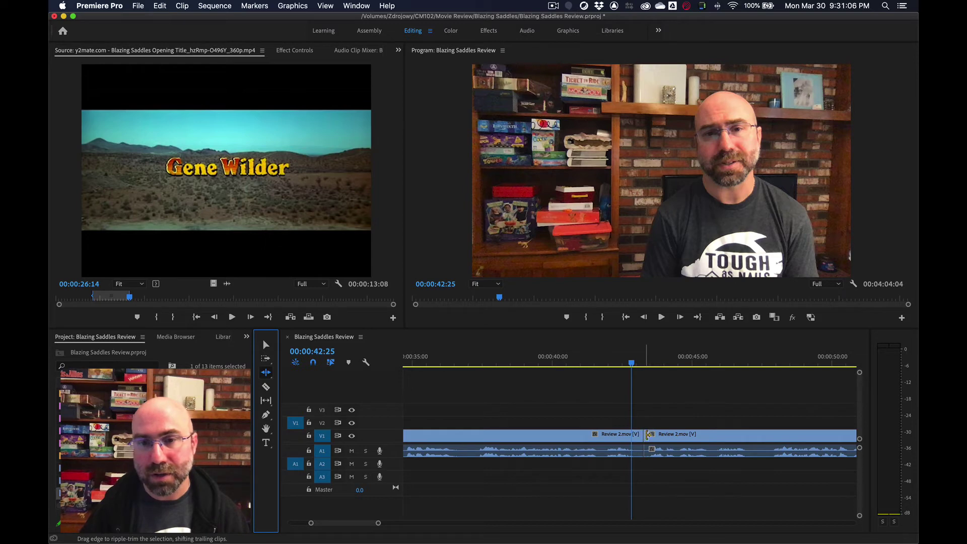
pyautogui.moveTo(645, 364); pyautogui.dragTo(652, 364)
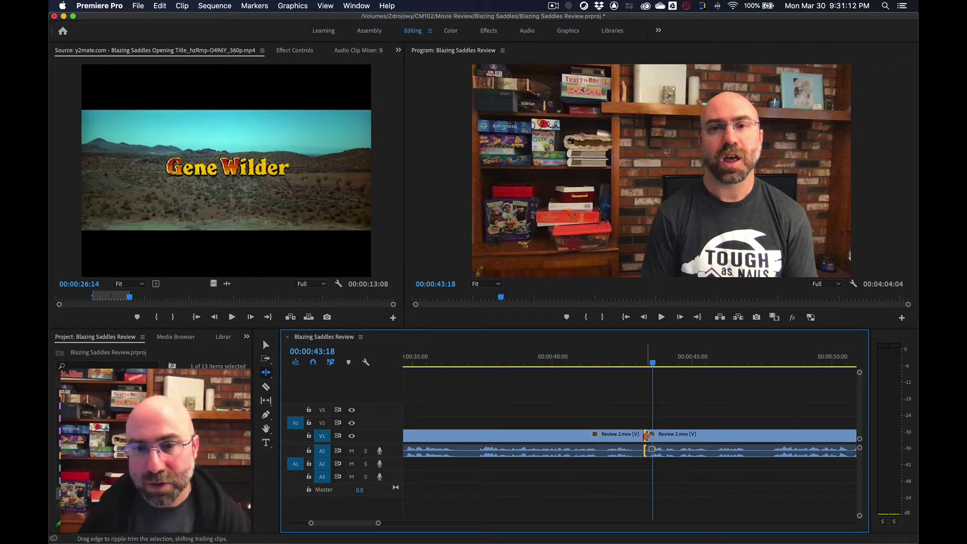
pyautogui.moveTo(648, 435); pyautogui.dragTo(640, 436)
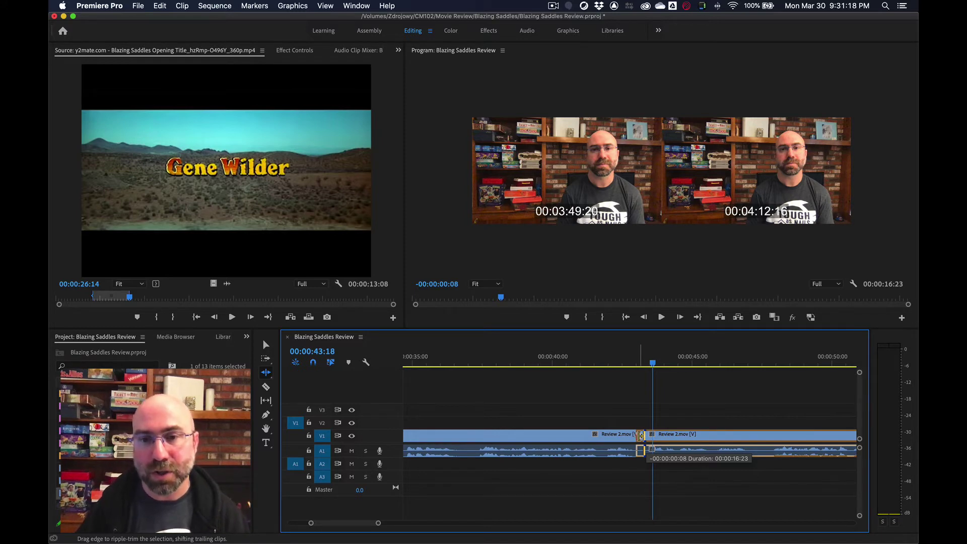
pyautogui.moveTo(640, 437); pyautogui.dragTo(639, 437)
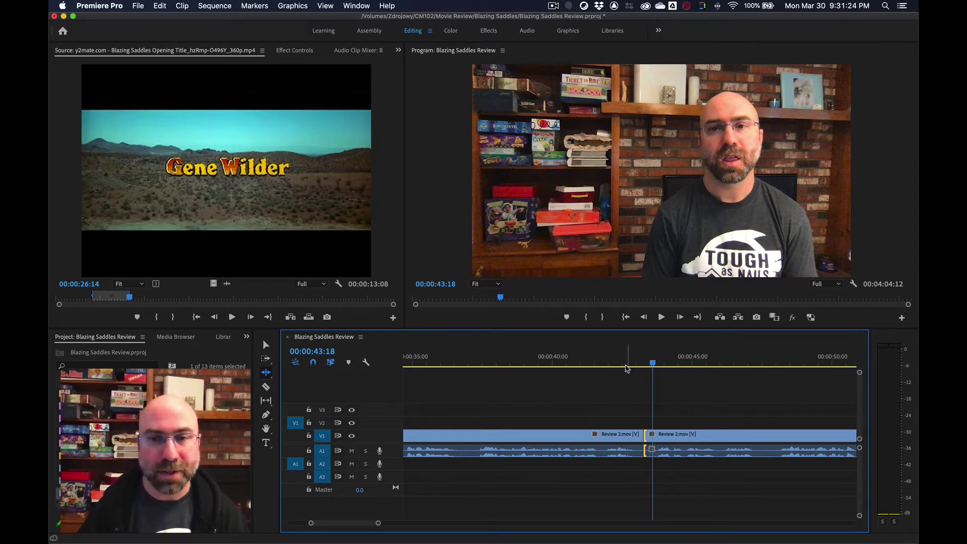
# Play back across the trimmed cut from 42:02, then return to the Selection tool and zoom out.
pyautogui.click(611, 359)
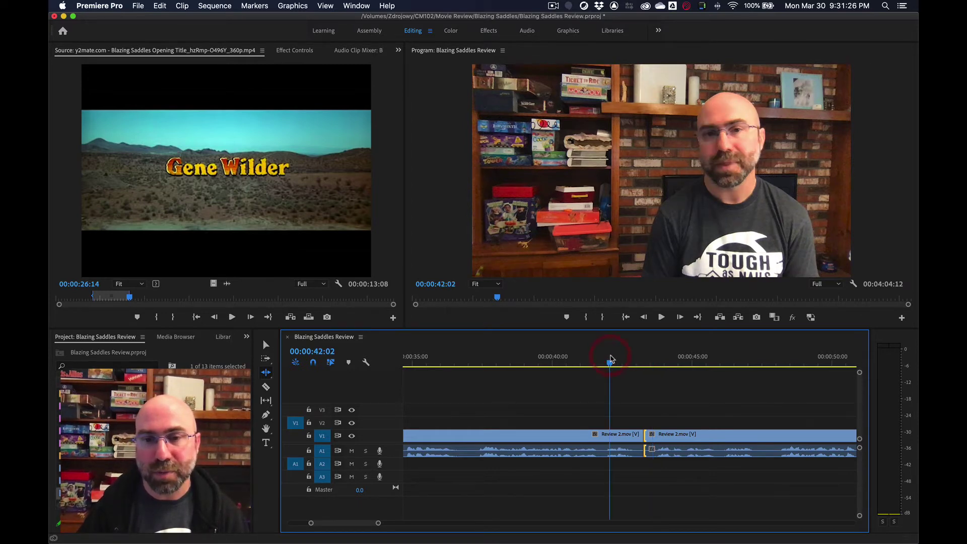
pyautogui.press('space')
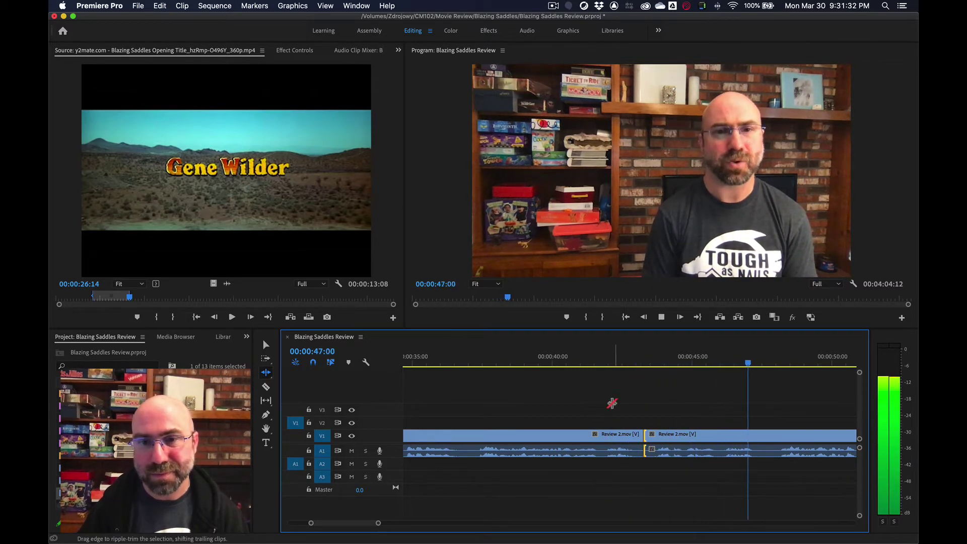
pyautogui.hscroll(3, 615, 403)
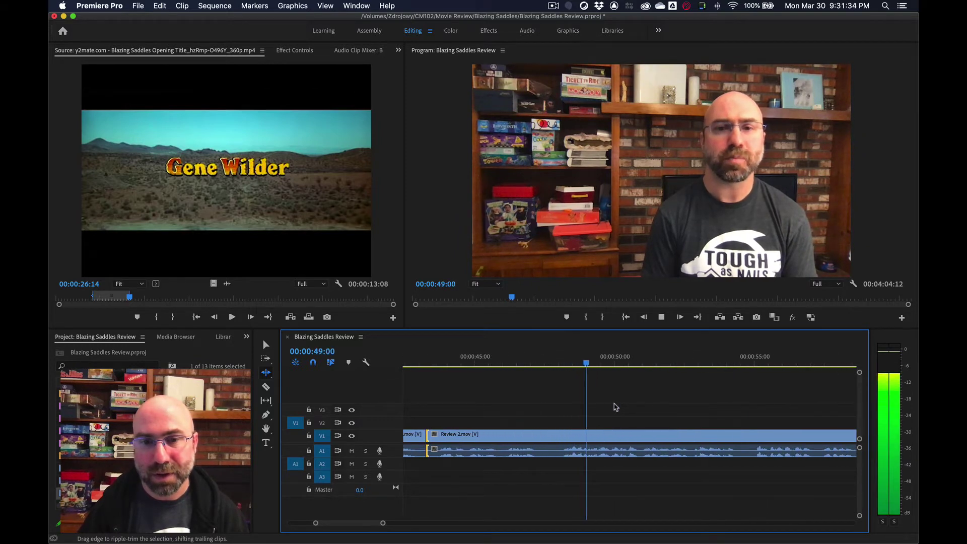
pyautogui.press('space')
pyautogui.press('v')
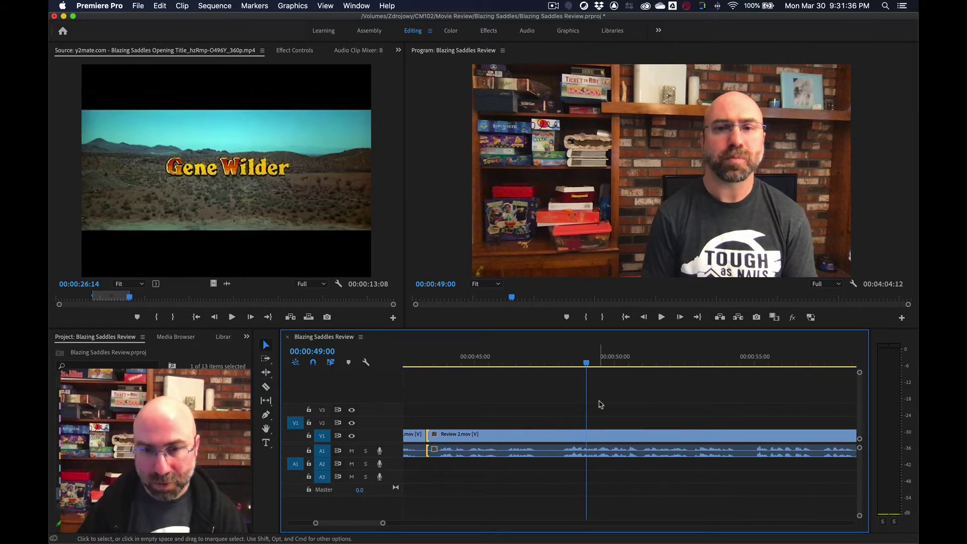
pyautogui.press('-')
pyautogui.press('-')
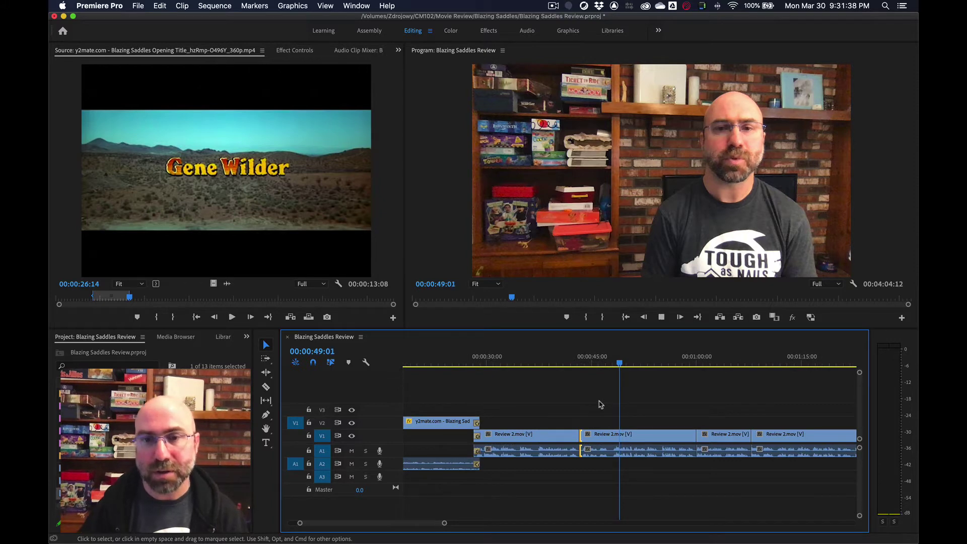
# Place Richard-Pryor.jpg from the project onto V2 near the 51-second mark.
pyautogui.press('space')
pyautogui.click(648, 399)
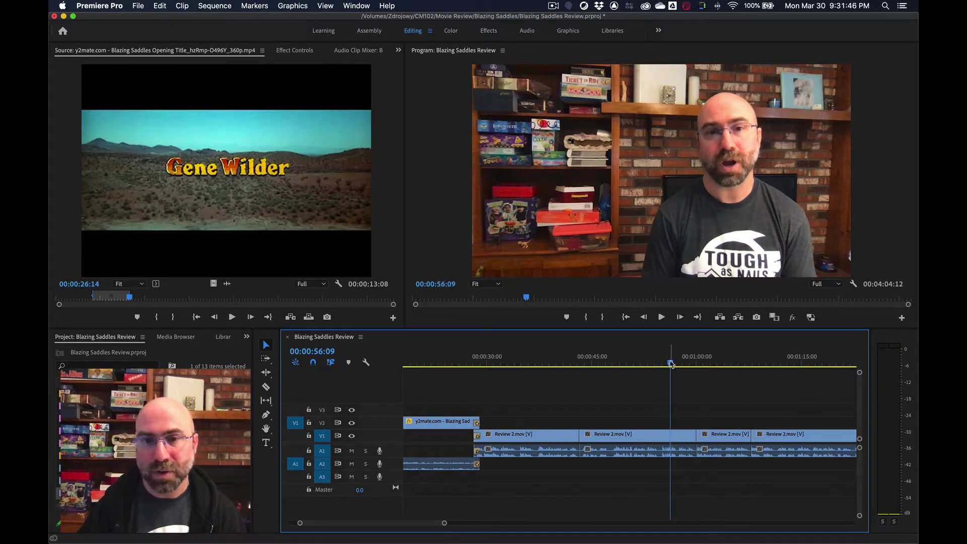
pyautogui.click(638, 362)
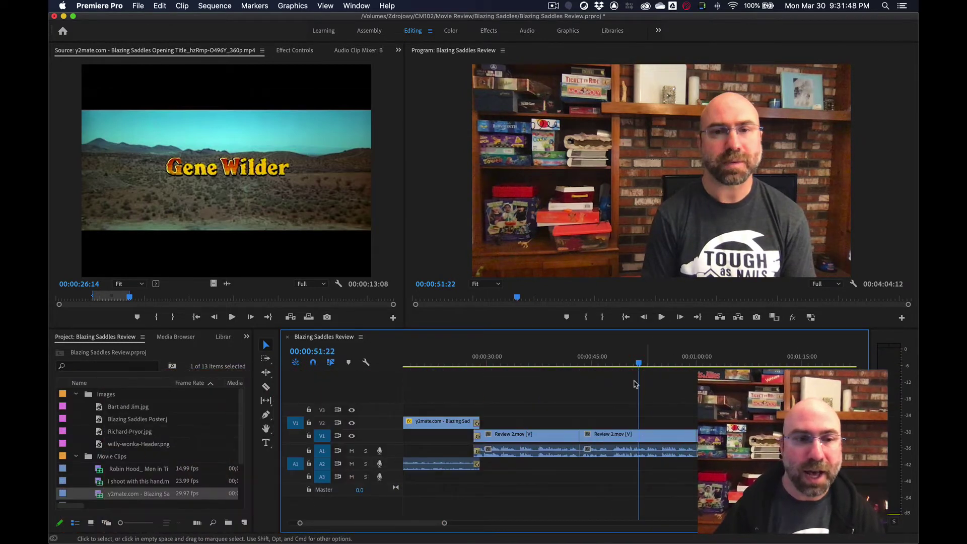
pyautogui.click(97, 436)
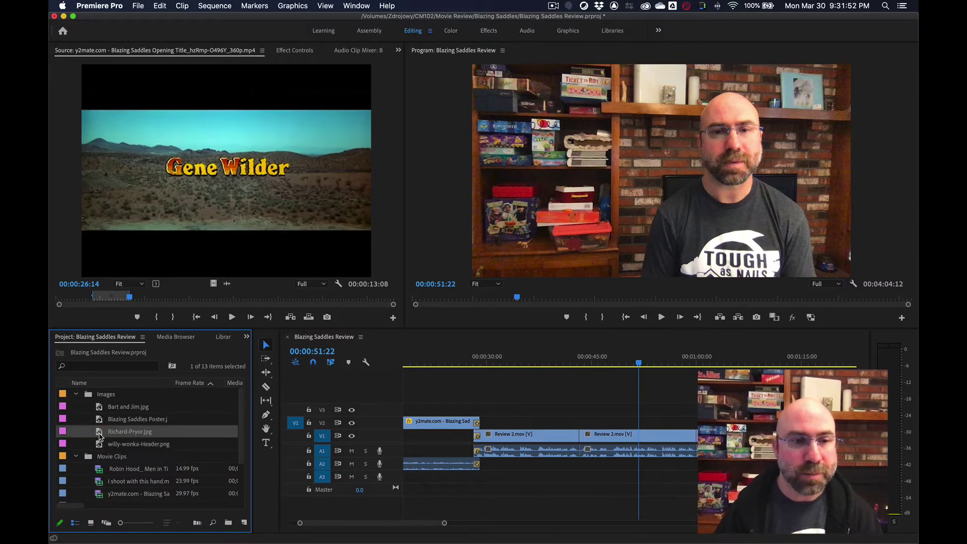
pyautogui.moveTo(99, 437); pyautogui.dragTo(640, 422)
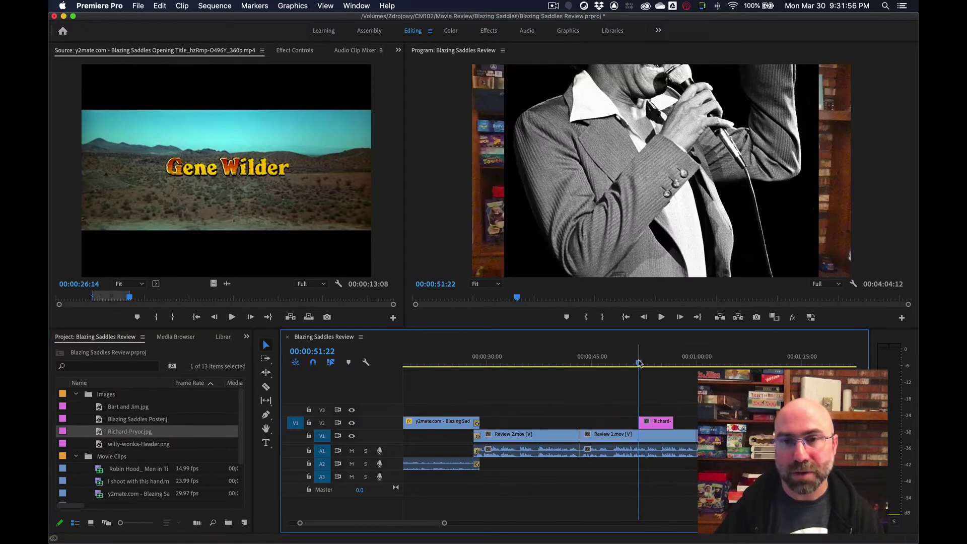
# Locate 50:05 by playback and slide the Richard Pryor clip to start there.
pyautogui.moveTo(639, 364); pyautogui.dragTo(632, 363)
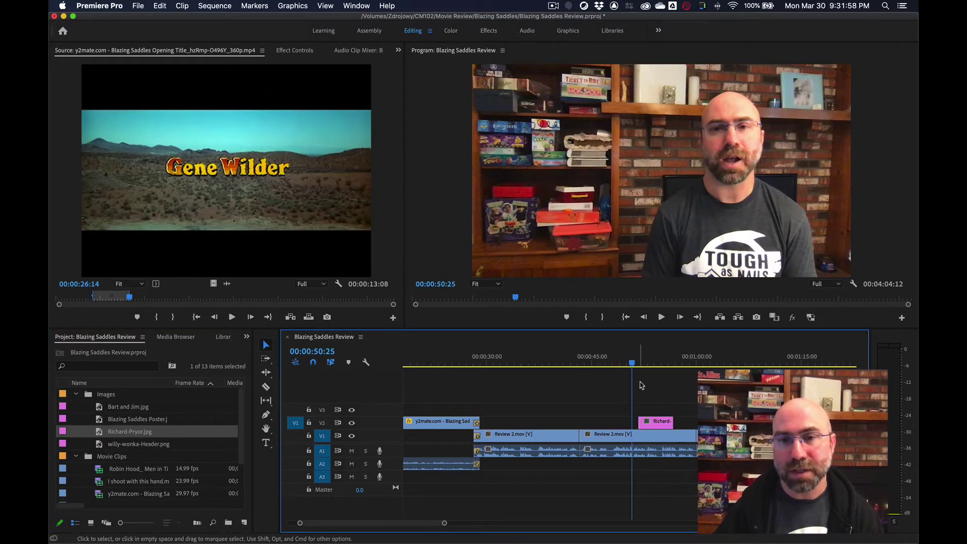
pyautogui.moveTo(632, 363); pyautogui.dragTo(617, 368)
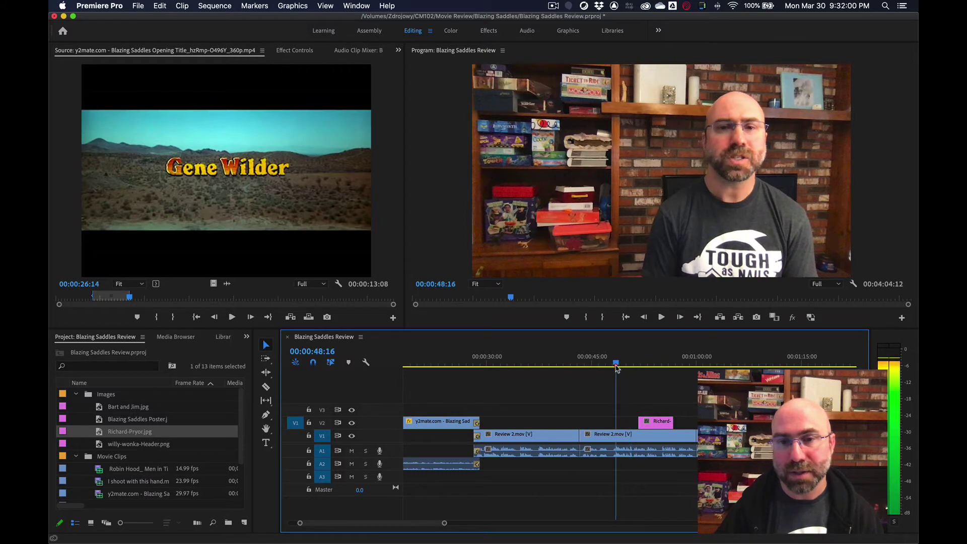
pyautogui.press('space')
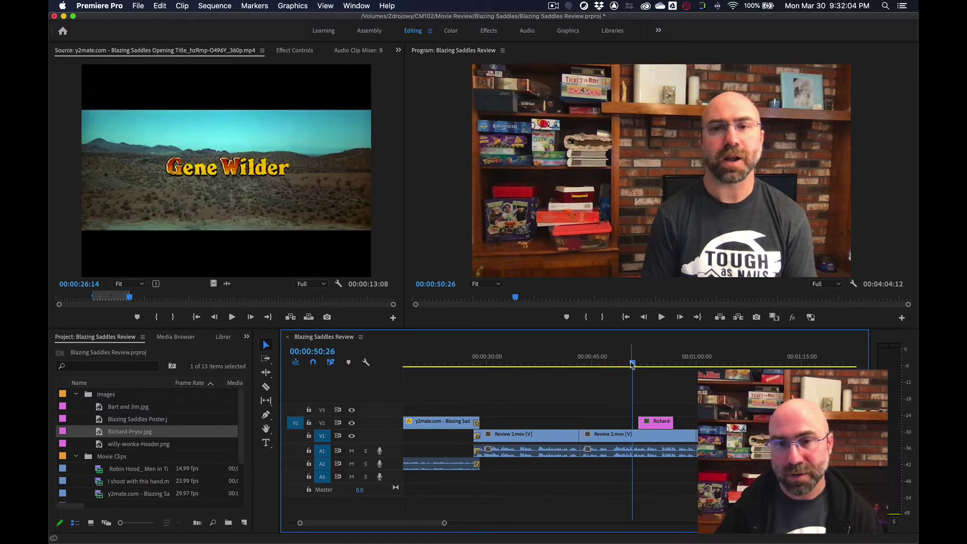
pyautogui.click(627, 365)
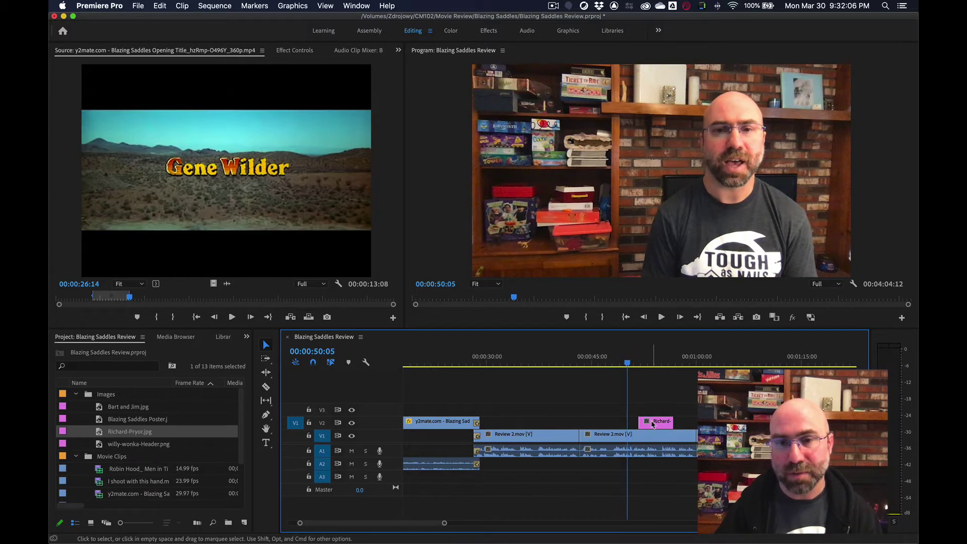
pyautogui.moveTo(653, 424); pyautogui.dragTo(695, 422)
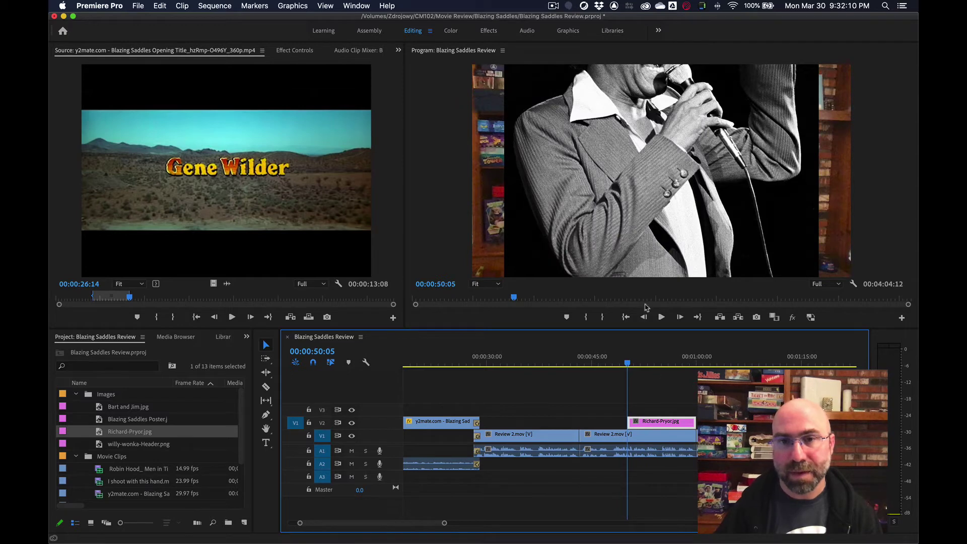
# Shrink and reposition the Richard Pryor photo into a small portrait inset over the left bookshelf.
pyautogui.click(644, 221)
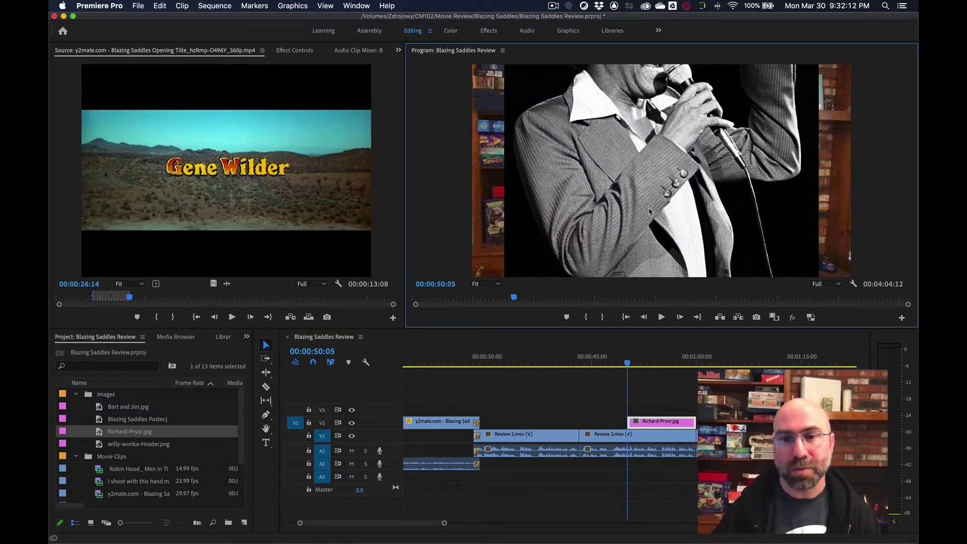
pyautogui.moveTo(626, 175); pyautogui.dragTo(607, 216)
pyautogui.moveTo(667, 132); pyautogui.dragTo(666, 154)
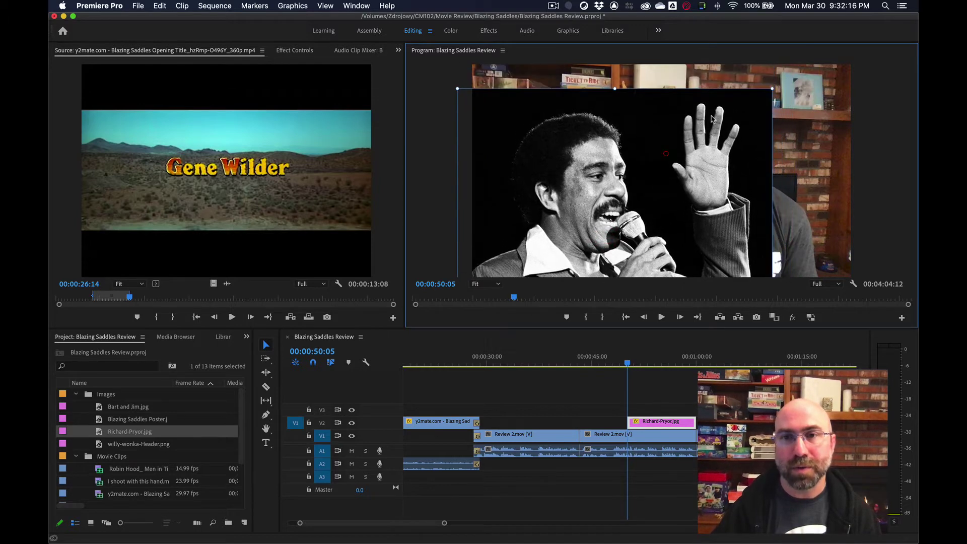
pyautogui.moveTo(774, 89); pyautogui.dragTo(687, 198)
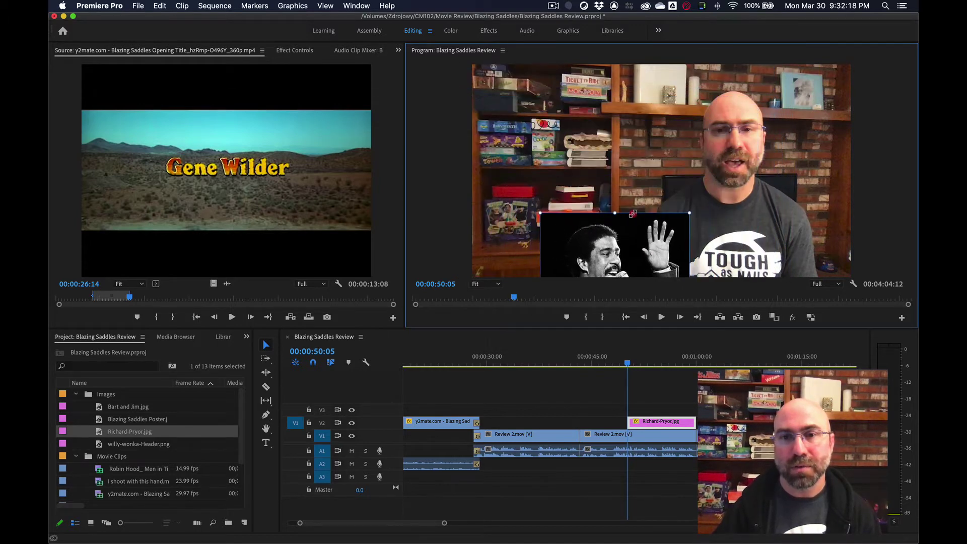
pyautogui.moveTo(625, 220); pyautogui.dragTo(587, 91)
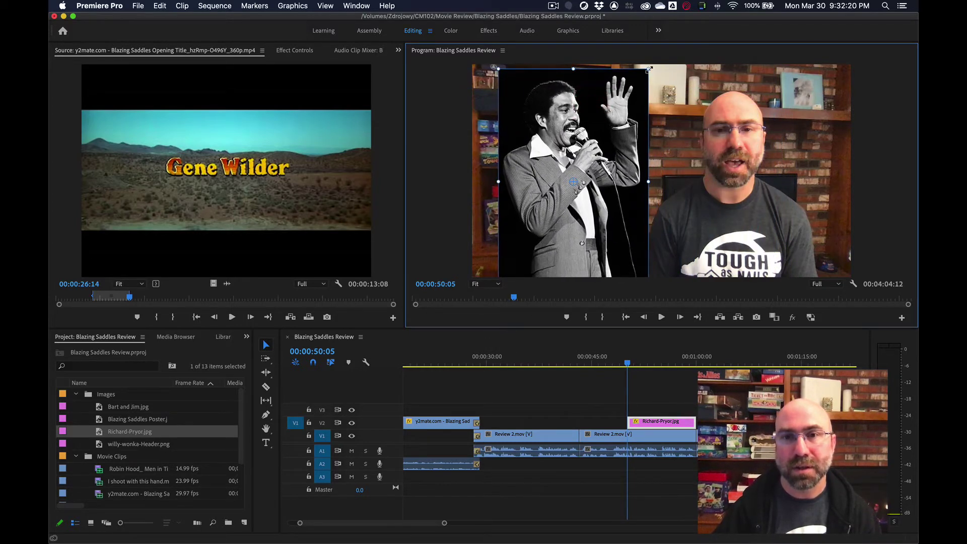
pyautogui.moveTo(649, 69); pyautogui.dragTo(592, 93)
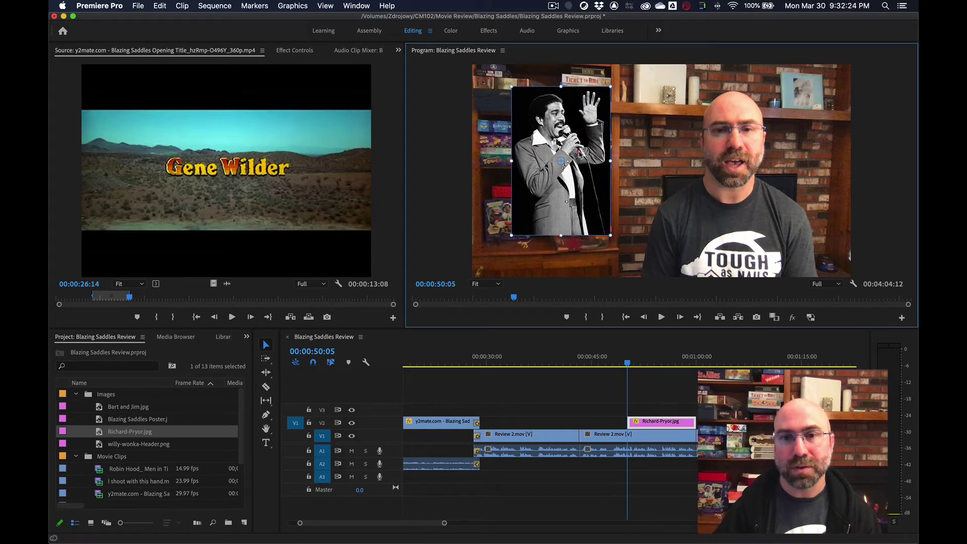
pyautogui.moveTo(579, 151); pyautogui.dragTo(576, 153)
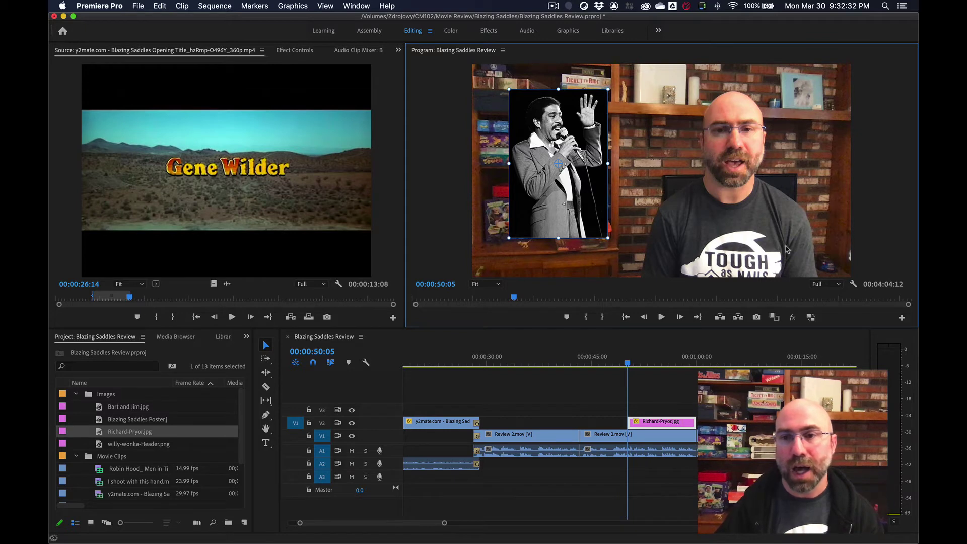
pyautogui.click(854, 285)
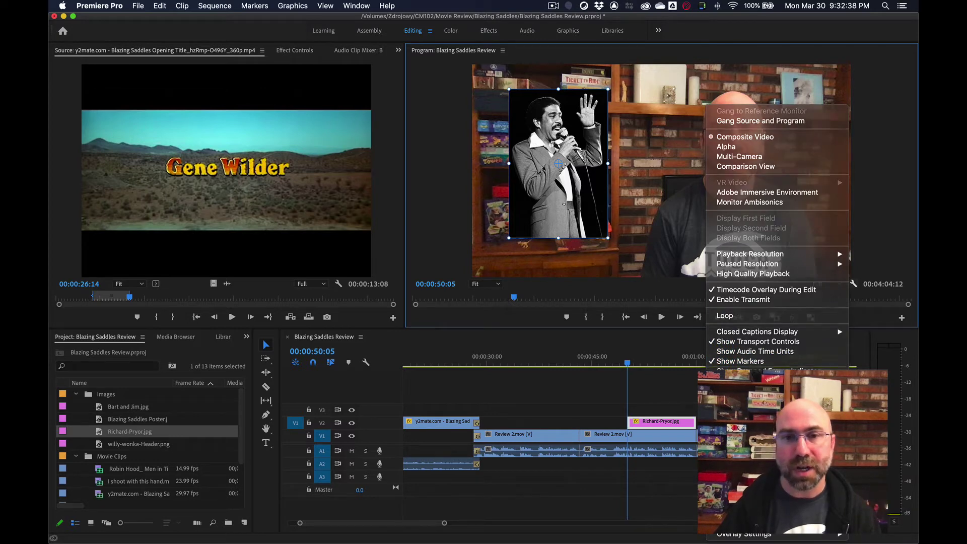
# Show safe-margin guides, fit the Pryor photo inside them, and preview from about 48s to 1:29.
pyautogui.click(522, 102)
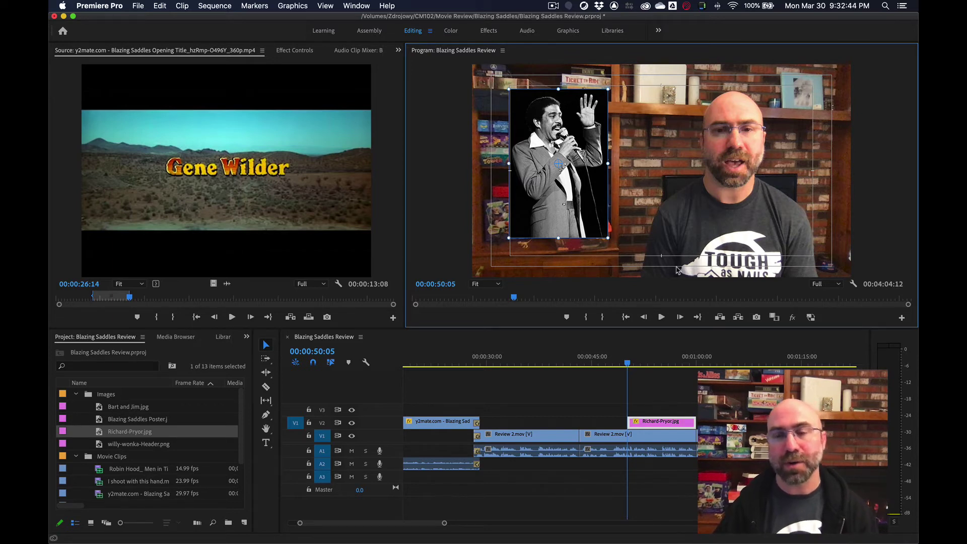
pyautogui.moveTo(559, 204)
pyautogui.mouseDown()
pyautogui.moveTo(542, 208)
pyautogui.moveTo(577, 206)
pyautogui.mouseUp()
pyautogui.click(615, 360)
pyautogui.press('space')
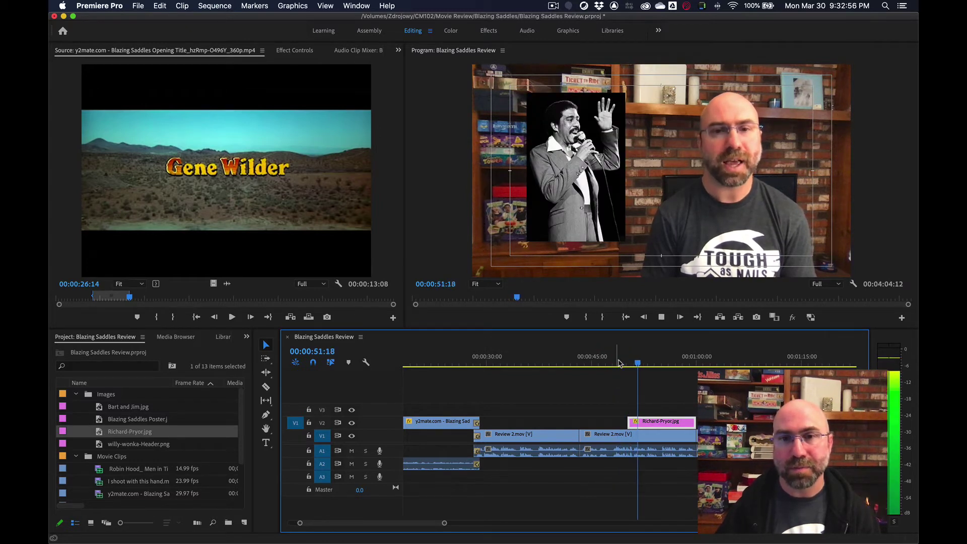
pyautogui.hscroll(3, 635, 373)
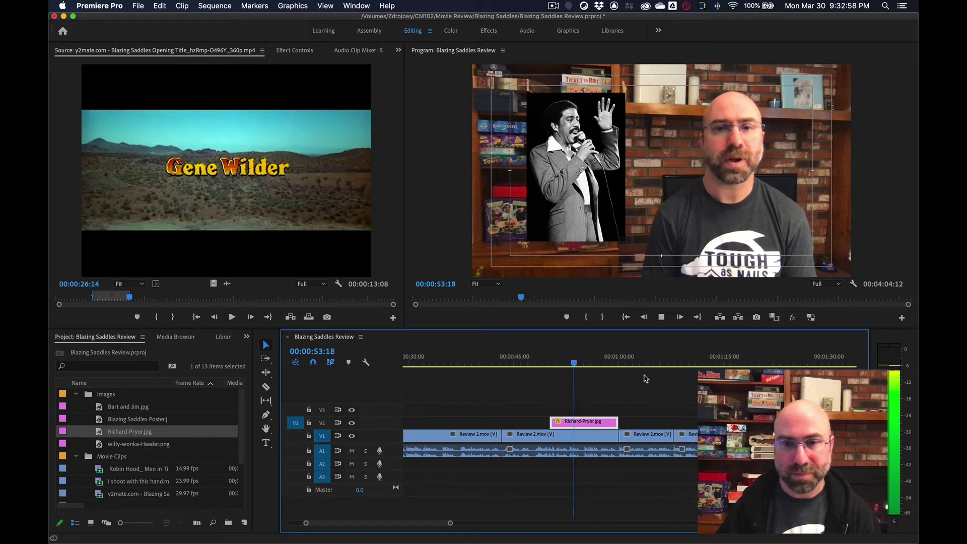
pyautogui.hscroll(2, 646, 379)
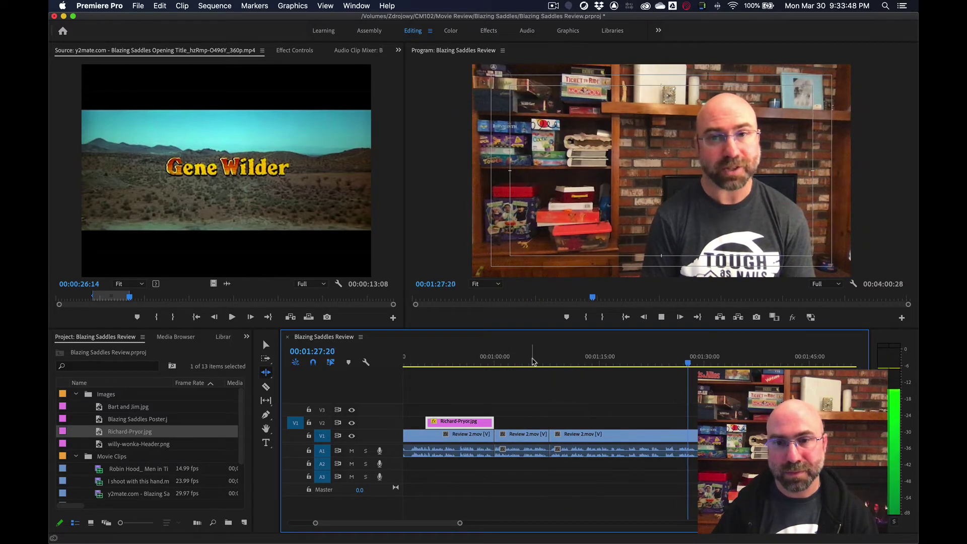
pyautogui.press('space')
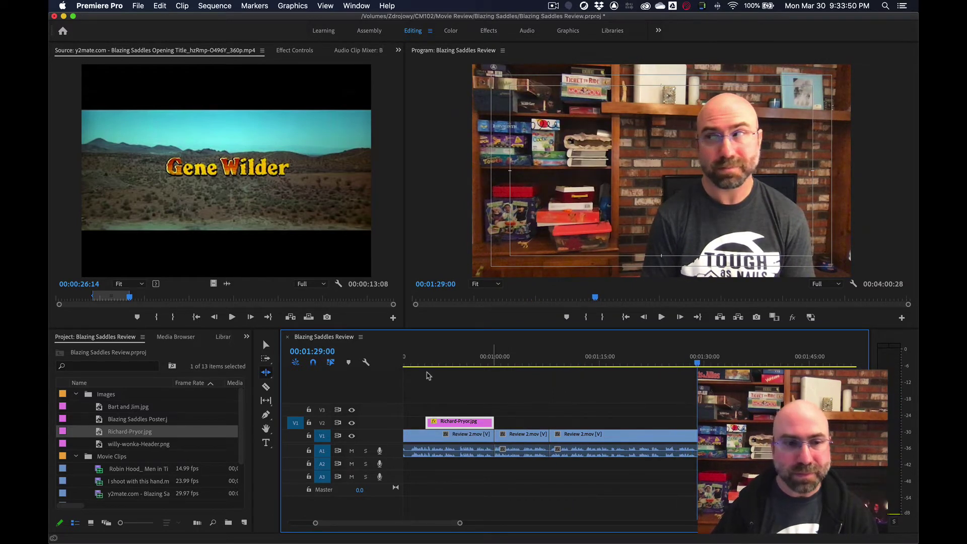
# Place the Robin Hood Men in Tights clip on V2 at 1:29 and move its inset up-left.
pyautogui.scroll(-1, 171, 450)
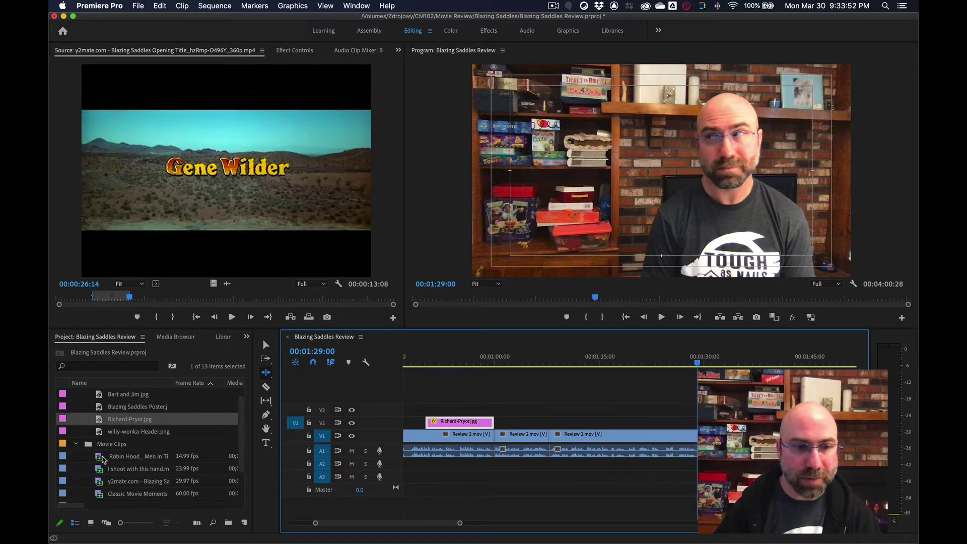
pyautogui.moveTo(102, 460); pyautogui.dragTo(696, 426)
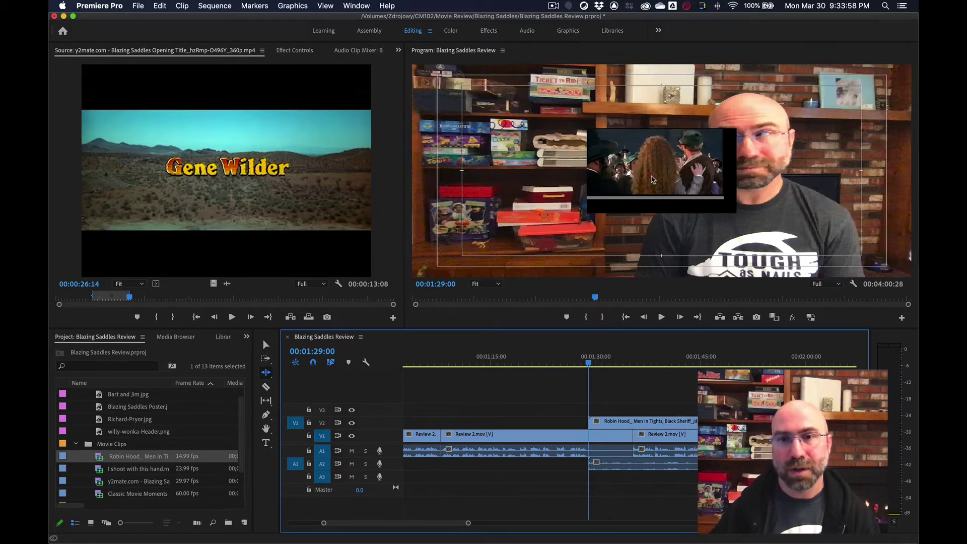
pyautogui.click(652, 180)
pyautogui.moveTo(652, 179); pyautogui.dragTo(589, 170)
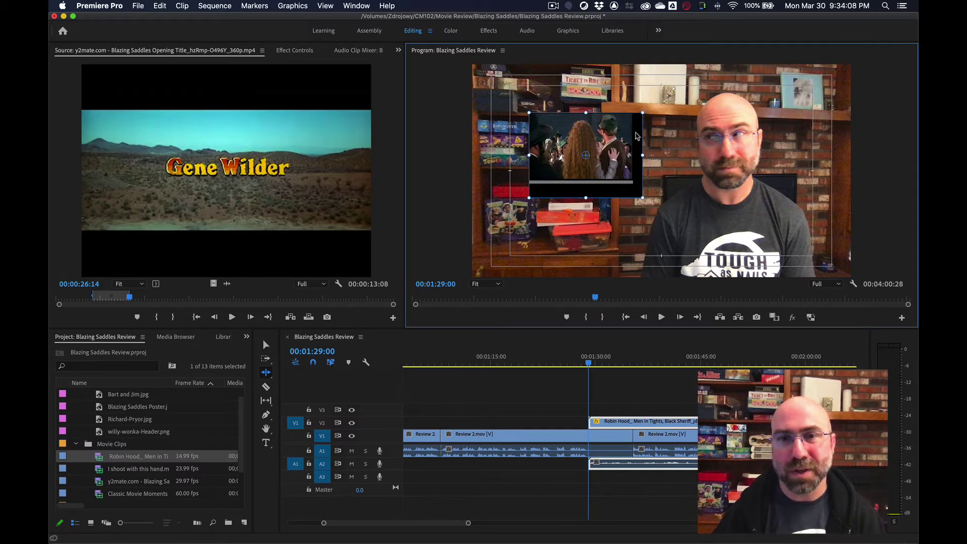
pyautogui.moveTo(613, 157); pyautogui.dragTo(611, 154)
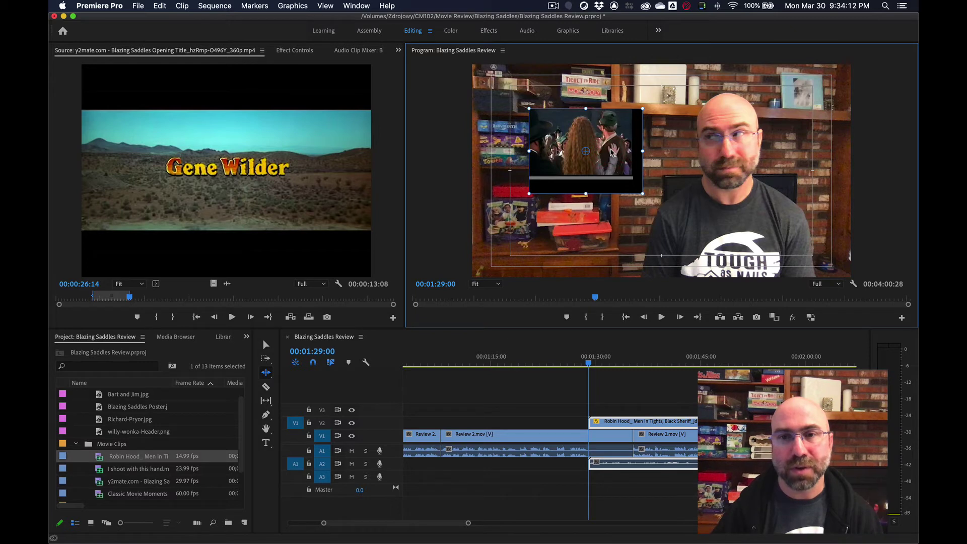
pyautogui.moveTo(612, 153); pyautogui.dragTo(613, 153)
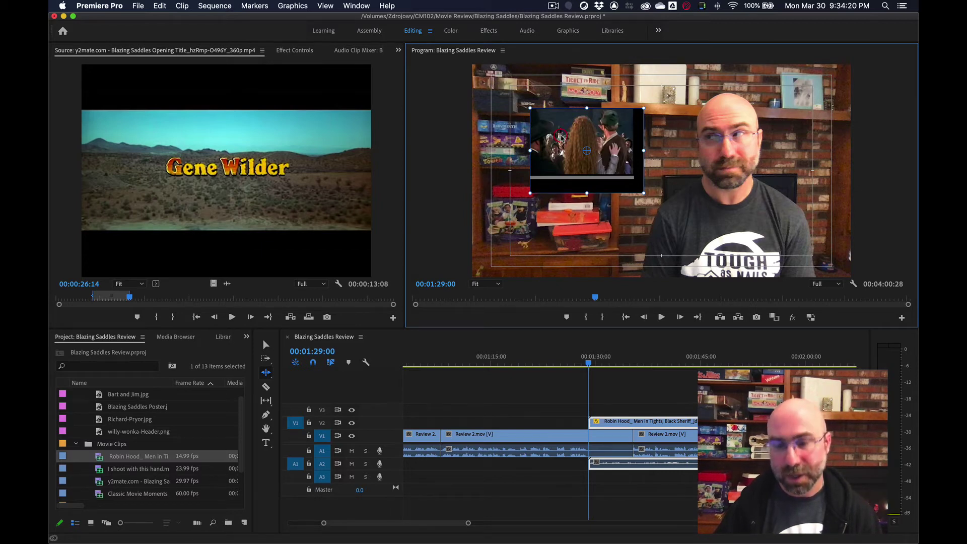
pyautogui.press('BackSpace')
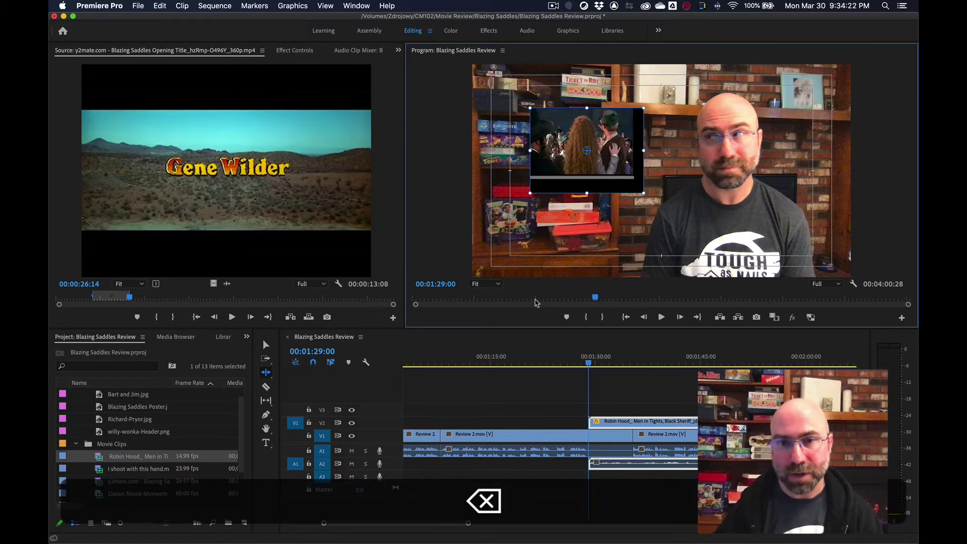
# Delete the Robin Hood clip from V2 and A2.
pyautogui.click(626, 421)
pyautogui.press('v')
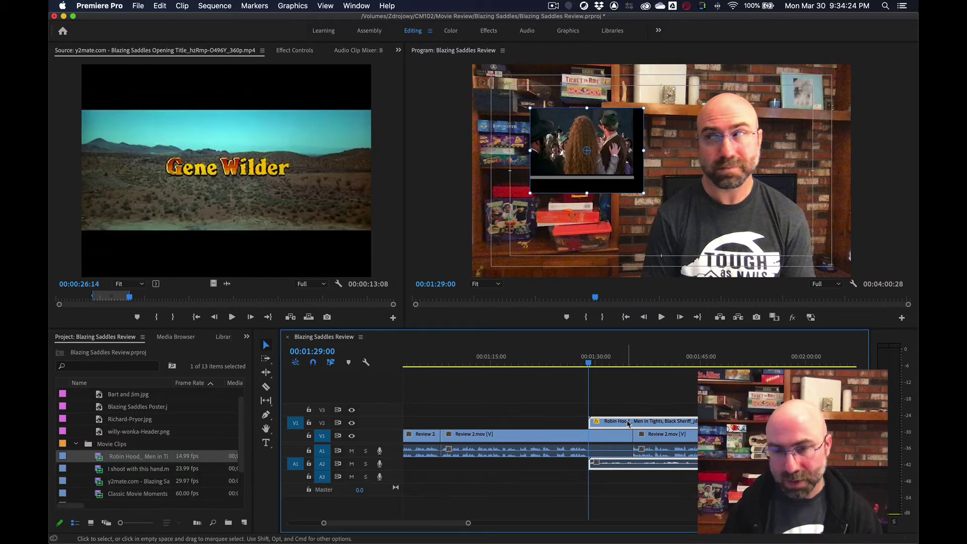
pyautogui.press('BackSpace')
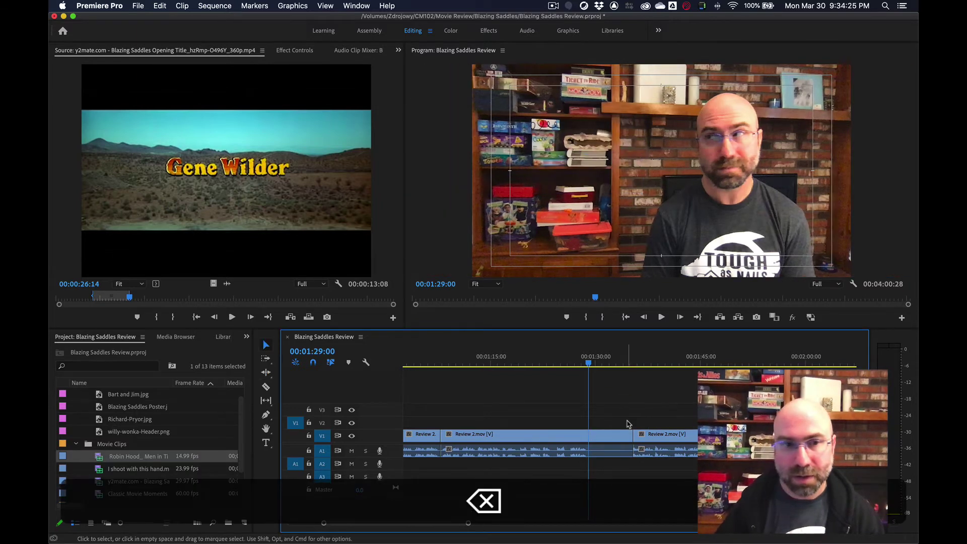
# Open the Robin Hood clip in the Source monitor and mark a 00:00:12:15 In-to-Out range.
pyautogui.doubleClick(101, 457)
pyautogui.click(96, 298)
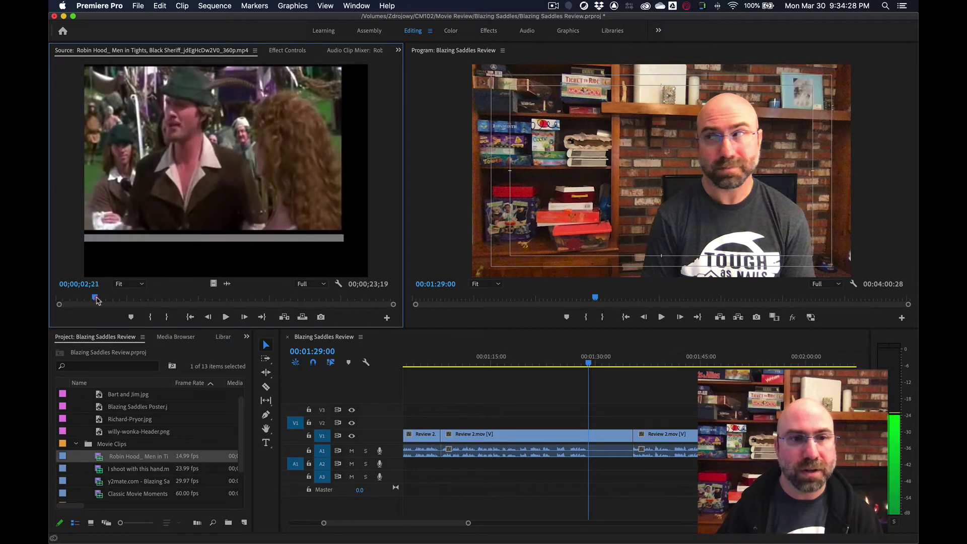
pyautogui.moveTo(97, 299); pyautogui.dragTo(202, 300)
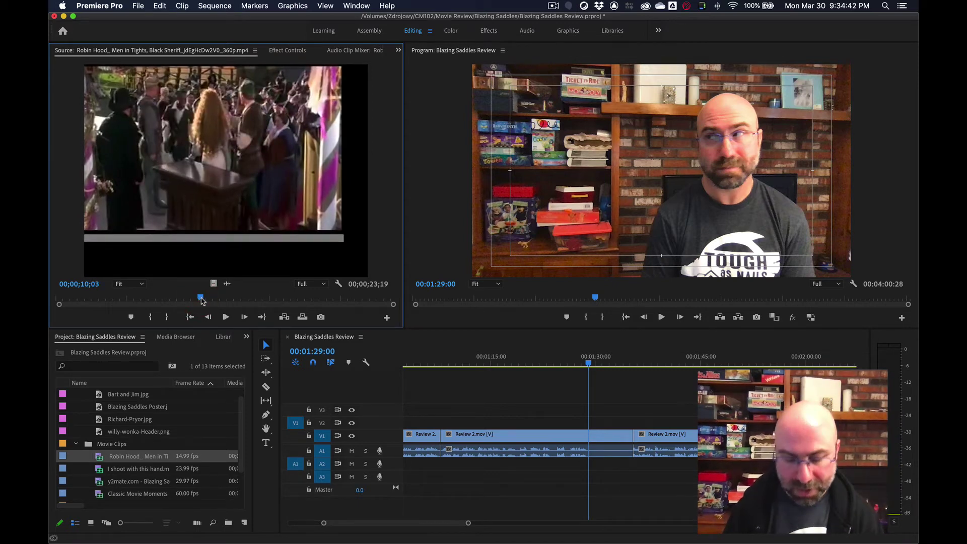
pyautogui.press('i')
pyautogui.press('space')
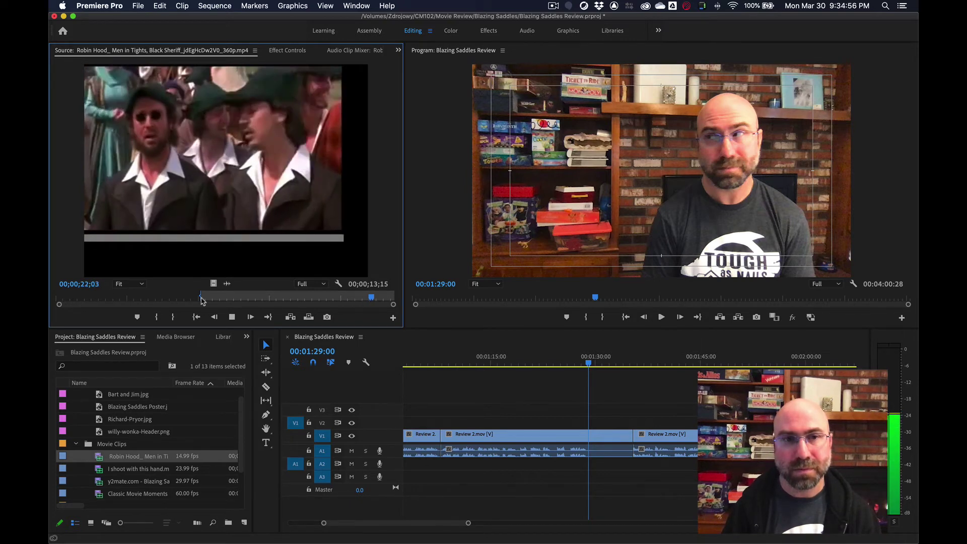
pyautogui.press('o')
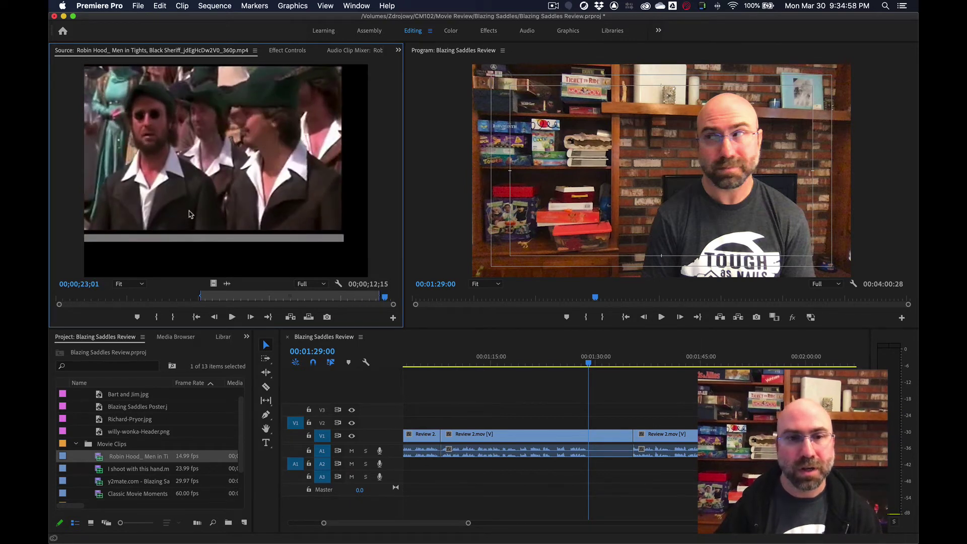
# Drop the marked Robin Hood range onto V2 at 1:29 and move the inset up and left.
pyautogui.moveTo(469, 300); pyautogui.dragTo(591, 423)
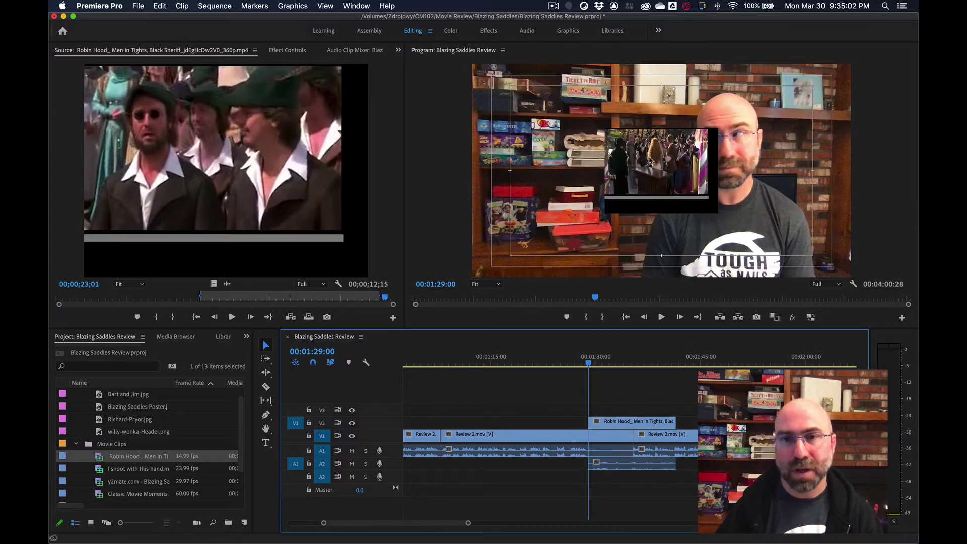
pyautogui.click(650, 163)
pyautogui.click(660, 176)
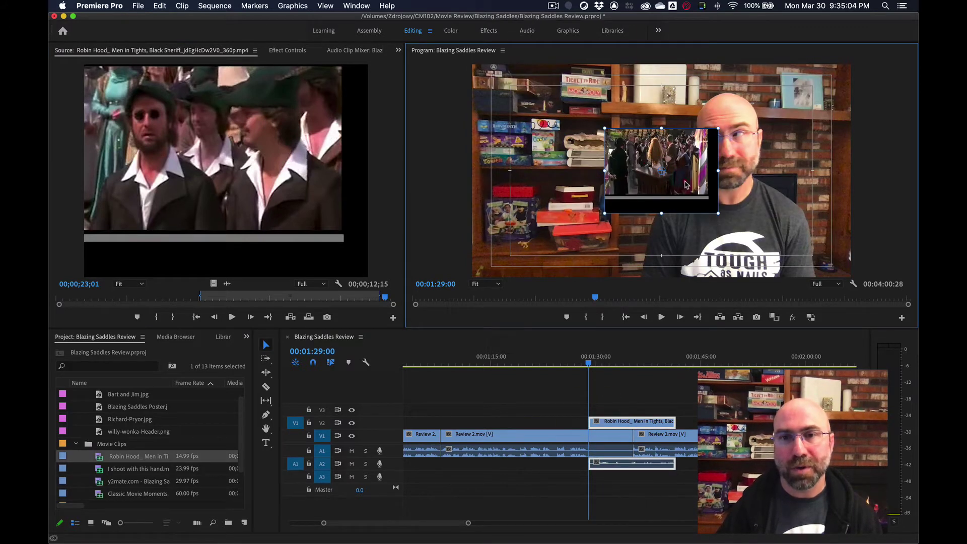
pyautogui.moveTo(685, 184); pyautogui.dragTo(608, 168)
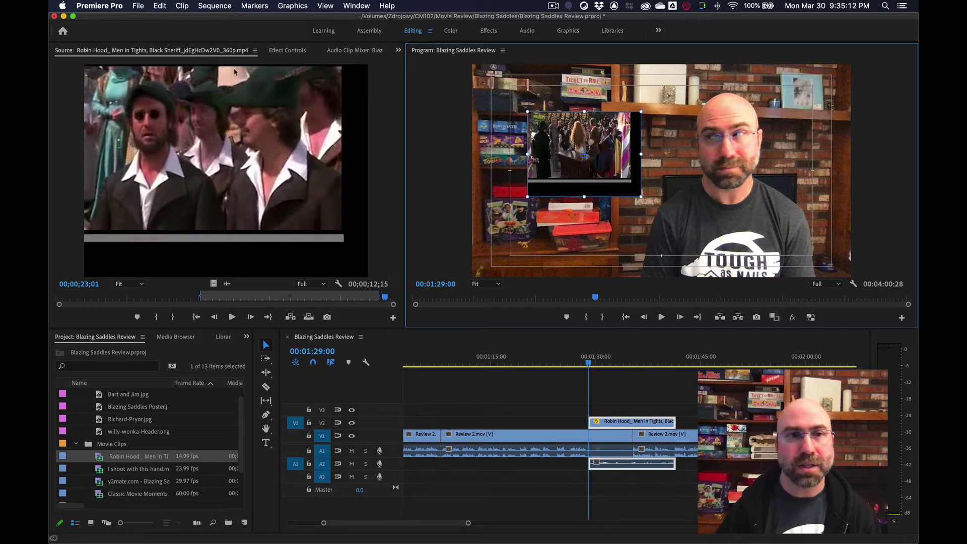
pyautogui.click(287, 50)
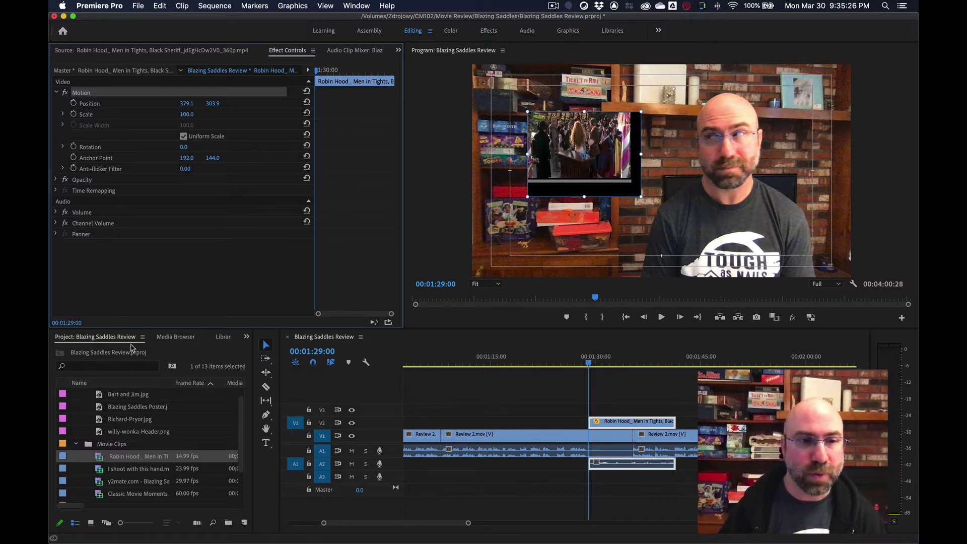
# Apply the Crop effect to the Robin Hood clip on V2.
pyautogui.click(246, 337)
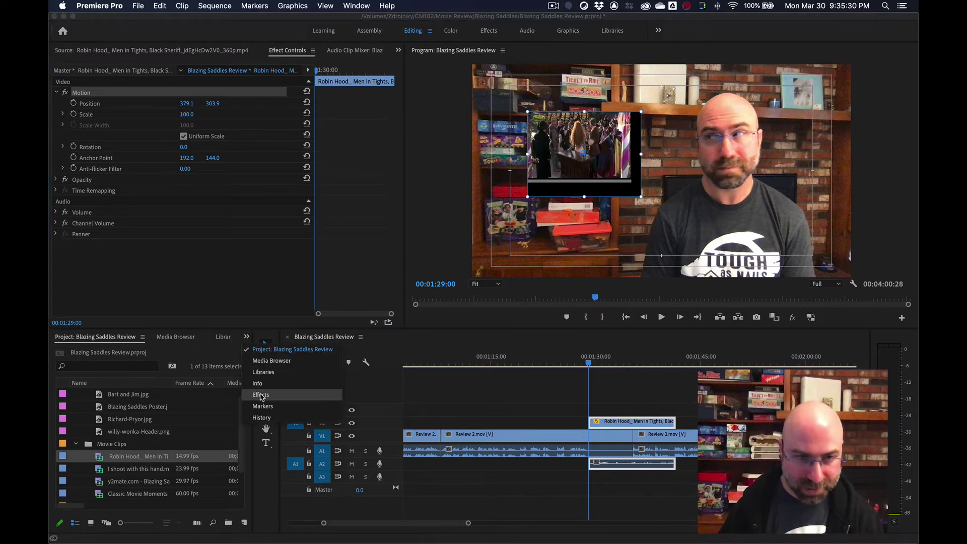
pyautogui.click(261, 395)
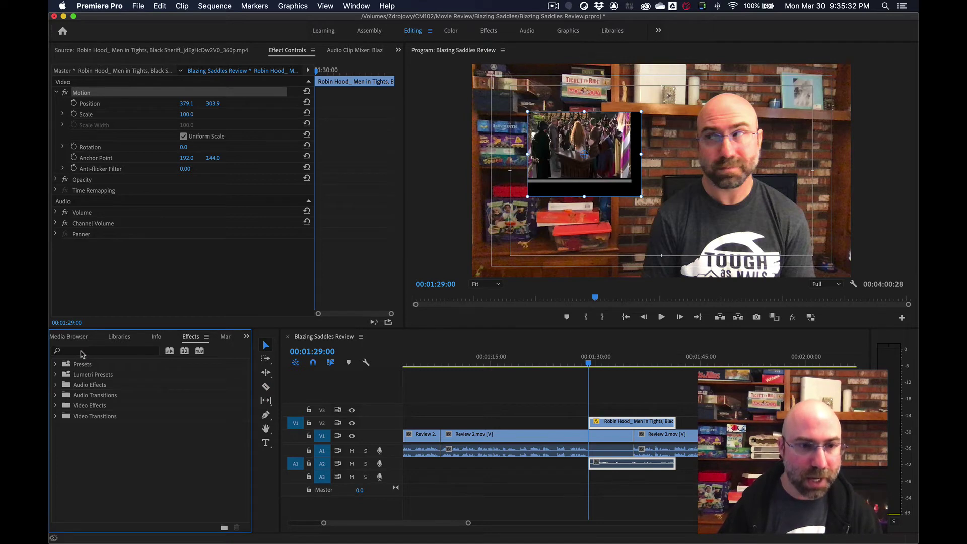
pyautogui.click(81, 351)
pyautogui.write('c')
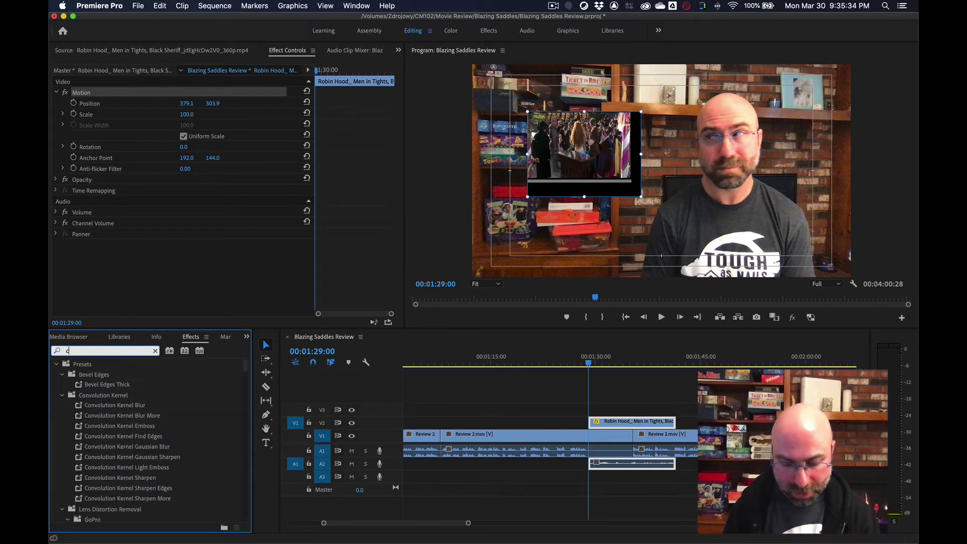
pyautogui.write('rop')
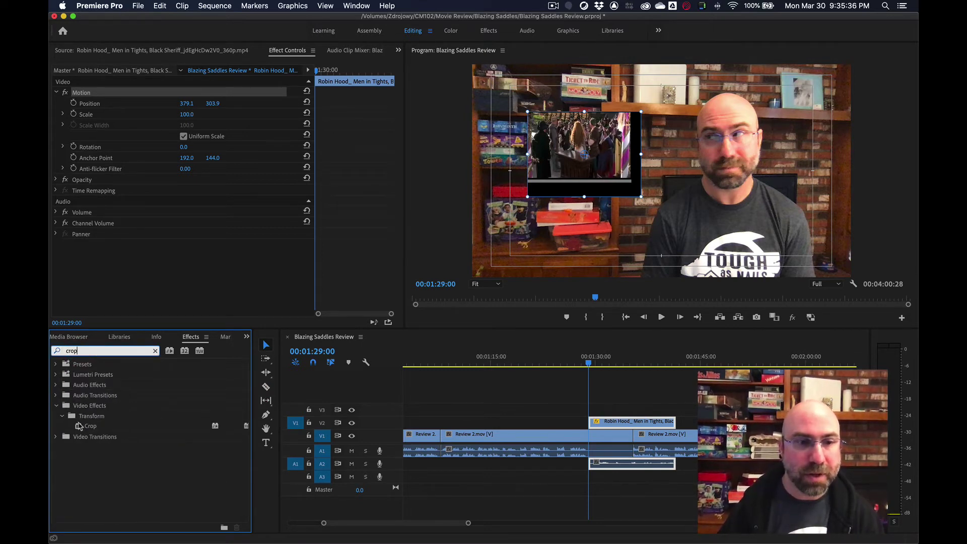
pyautogui.click(79, 429)
pyautogui.moveTo(131, 427); pyautogui.dragTo(530, 397)
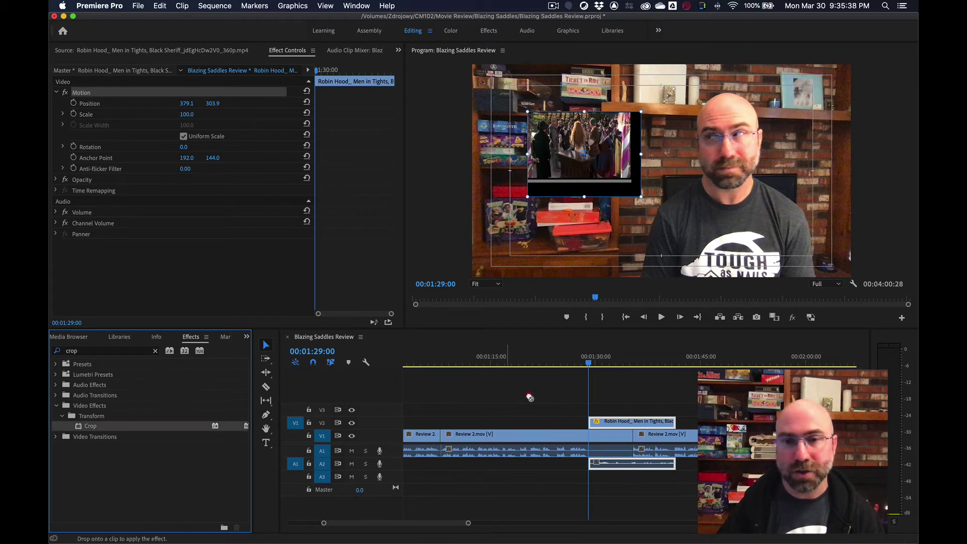
pyautogui.moveTo(632, 414); pyautogui.dragTo(631, 423)
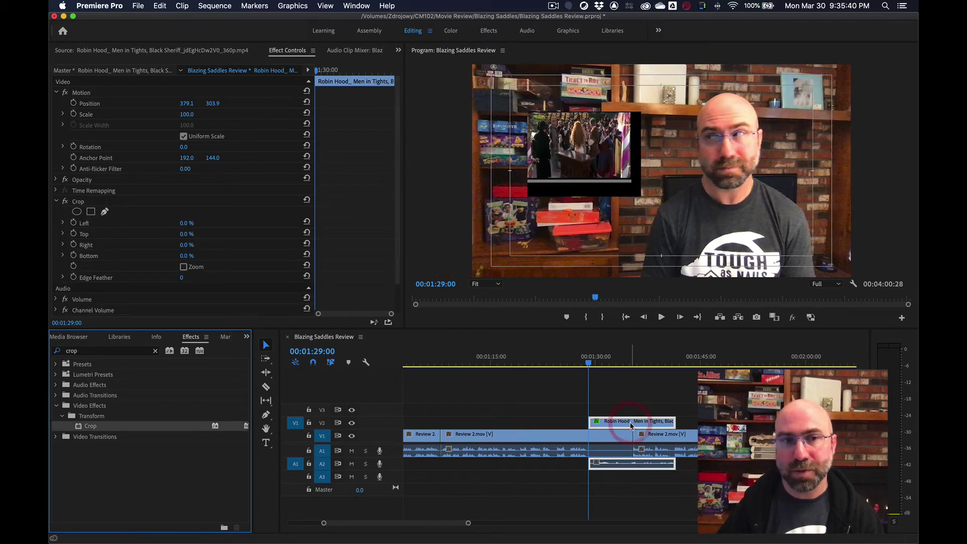
# Crop the Robin Hood inset: right 9%, top 1%, bottom 22%.
pyautogui.scroll(-2, 96, 212)
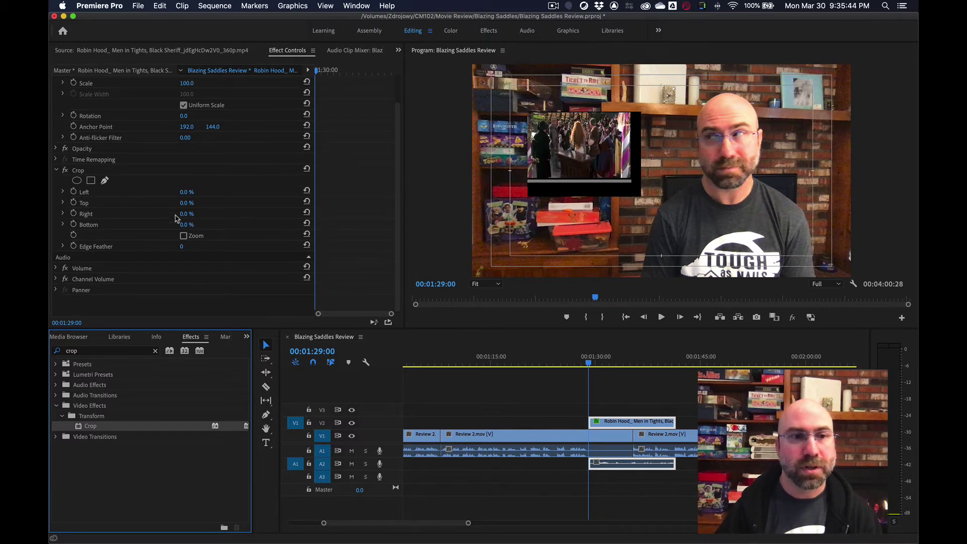
pyautogui.moveTo(185, 217)
pyautogui.mouseDown()
pyautogui.moveTo(203, 217)
pyautogui.moveTo(189, 214)
pyautogui.mouseUp()
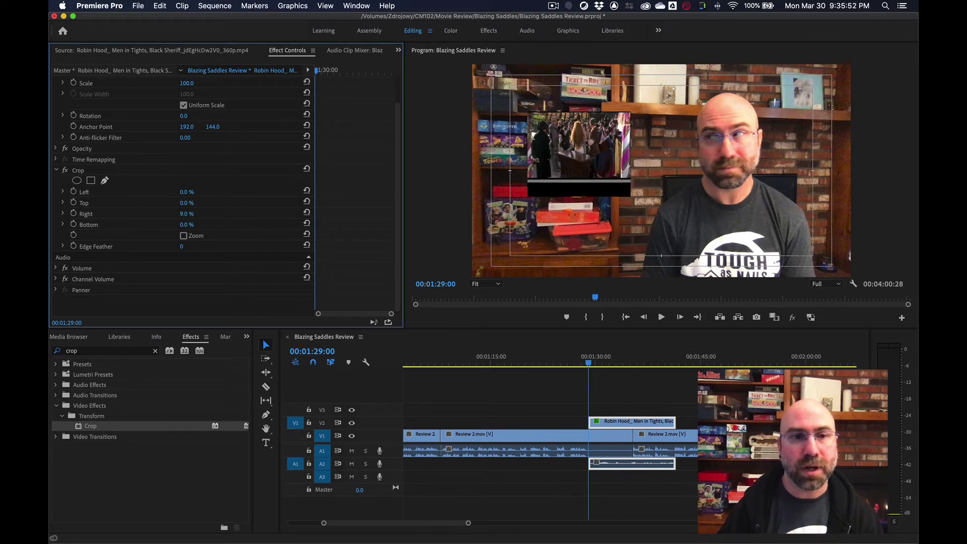
pyautogui.moveTo(187, 225); pyautogui.dragTo(190, 225)
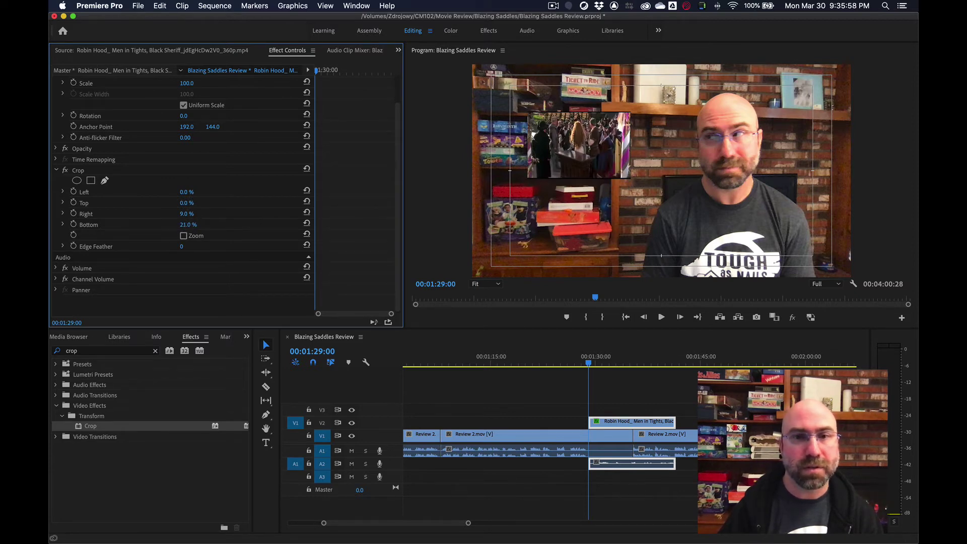
pyautogui.moveTo(186, 202); pyautogui.dragTo(189, 203)
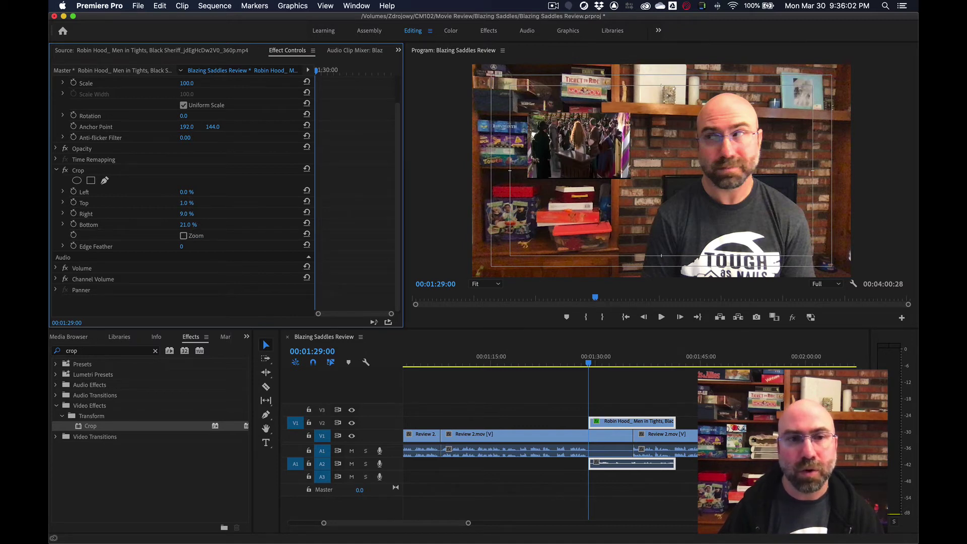
pyautogui.write('22')
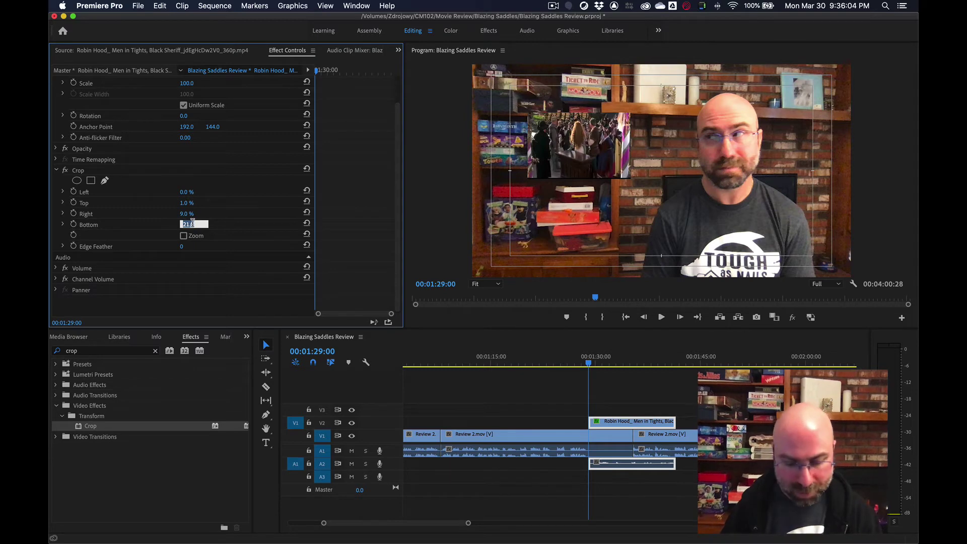
pyautogui.press('Return')
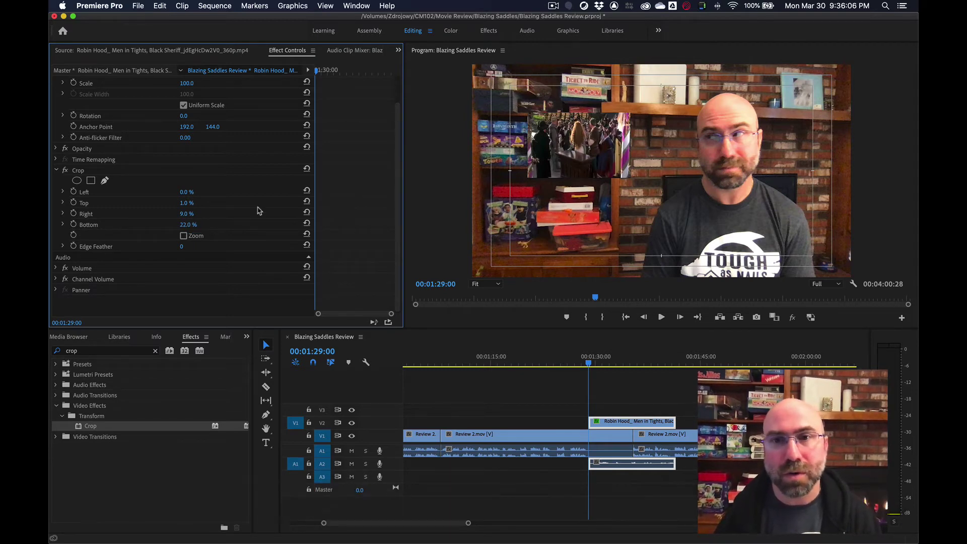
# Scale the inset proportionally to 132.8 and nudge it slightly right and down.
pyautogui.click(563, 137)
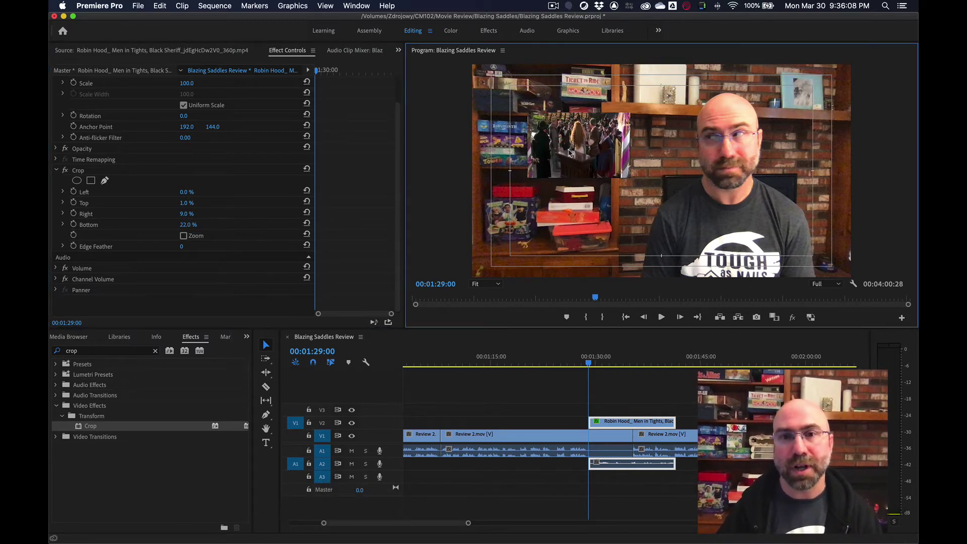
pyautogui.press('shift')
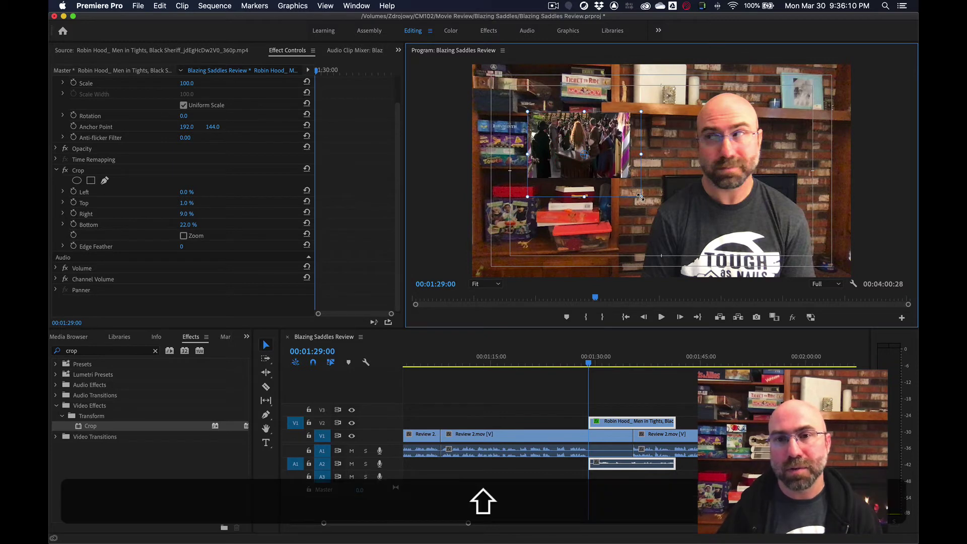
pyautogui.moveTo(641, 198); pyautogui.dragTo(667, 216)
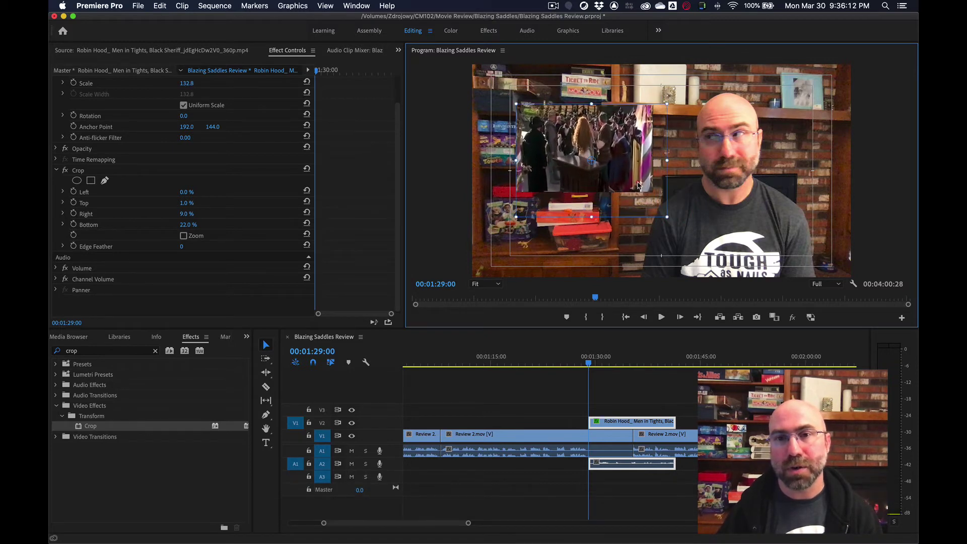
pyautogui.moveTo(638, 186); pyautogui.dragTo(640, 187)
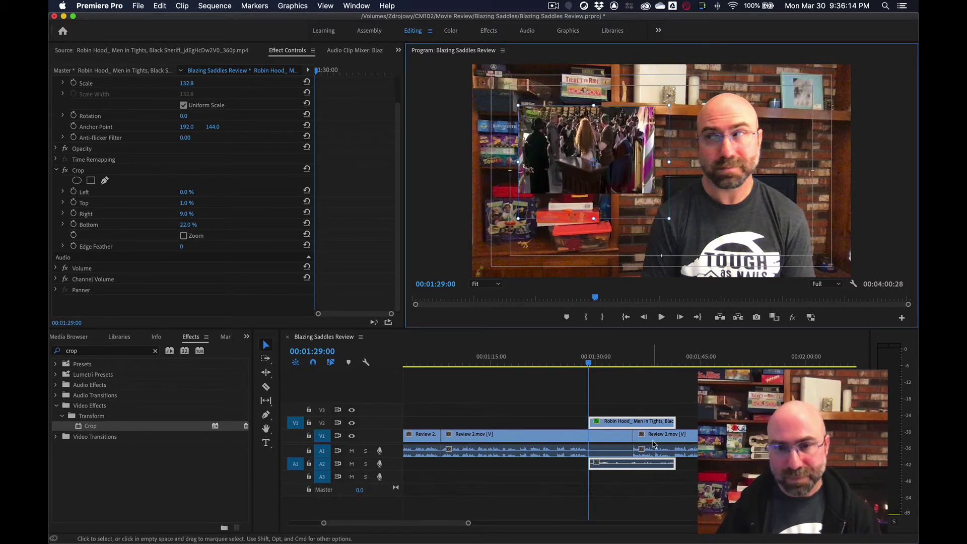
pyautogui.click(669, 373)
# Shift the later Review 2.mov clips right and extend the earlier V1 clip to fill the gap.
pyautogui.press('a')
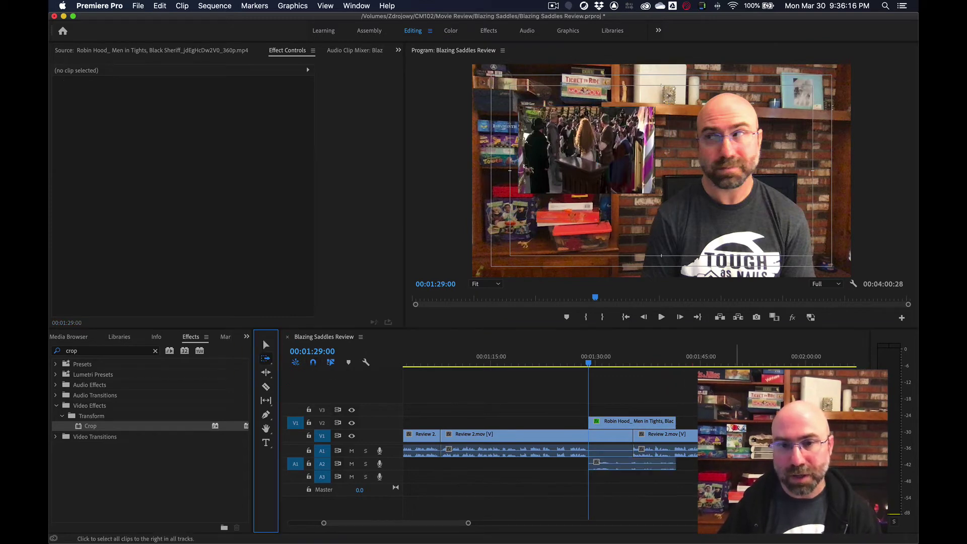
pyautogui.click(671, 434)
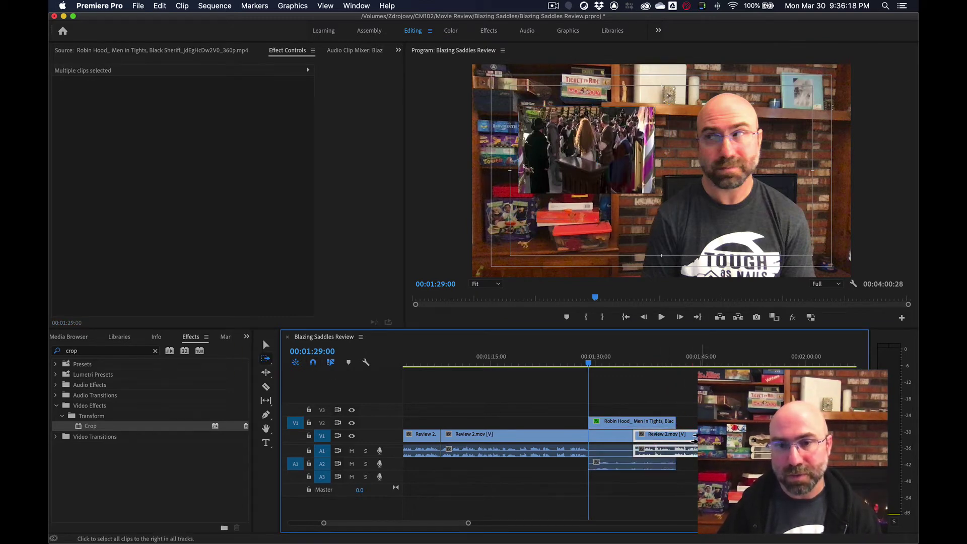
pyautogui.moveTo(688, 435); pyautogui.dragTo(731, 436)
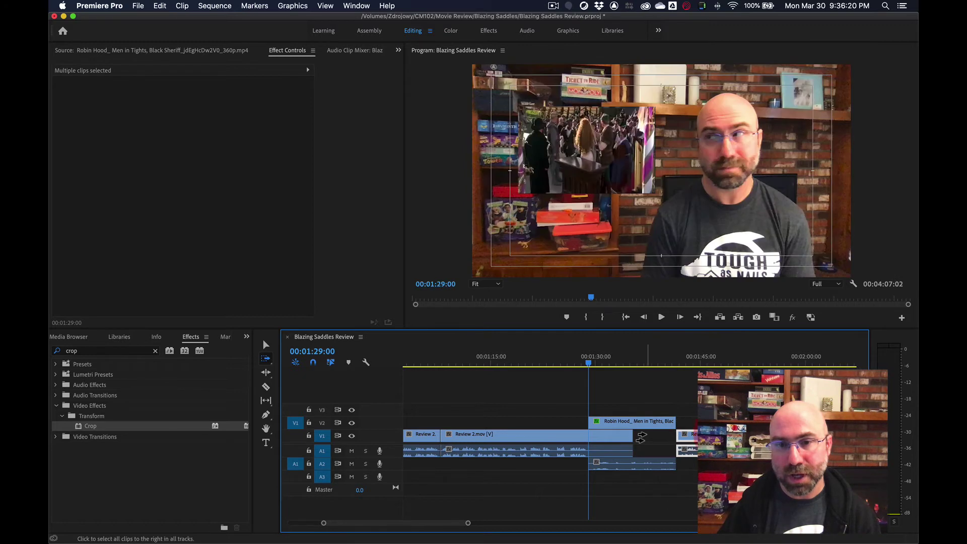
pyautogui.click(266, 346)
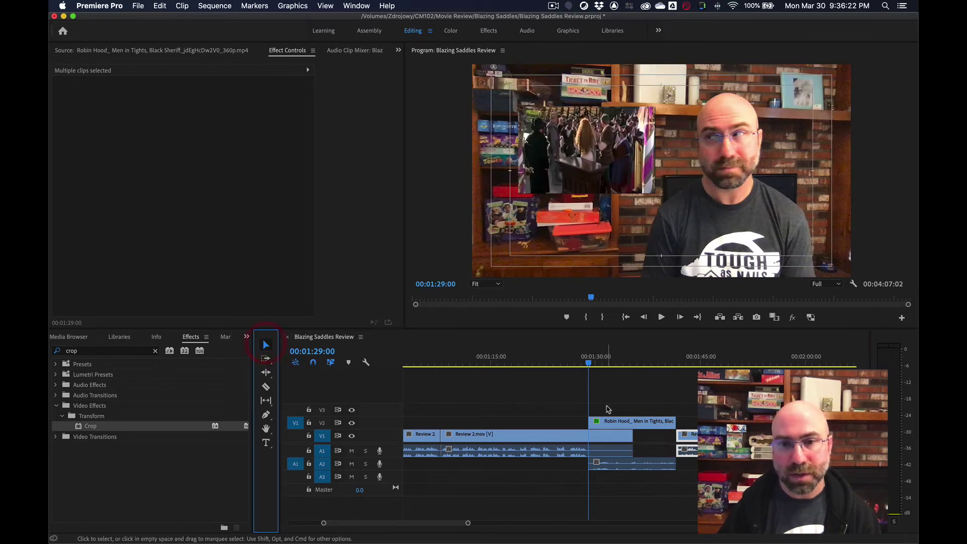
pyautogui.moveTo(633, 435); pyautogui.dragTo(676, 435)
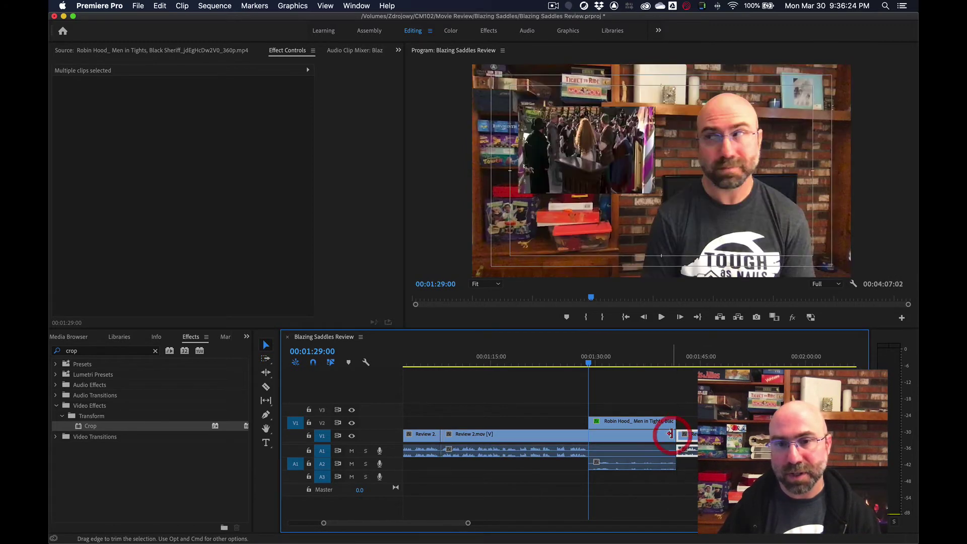
# Play the sequence from just before the Robin Hood inset to review the edit.
pyautogui.click(573, 362)
pyautogui.press('space')
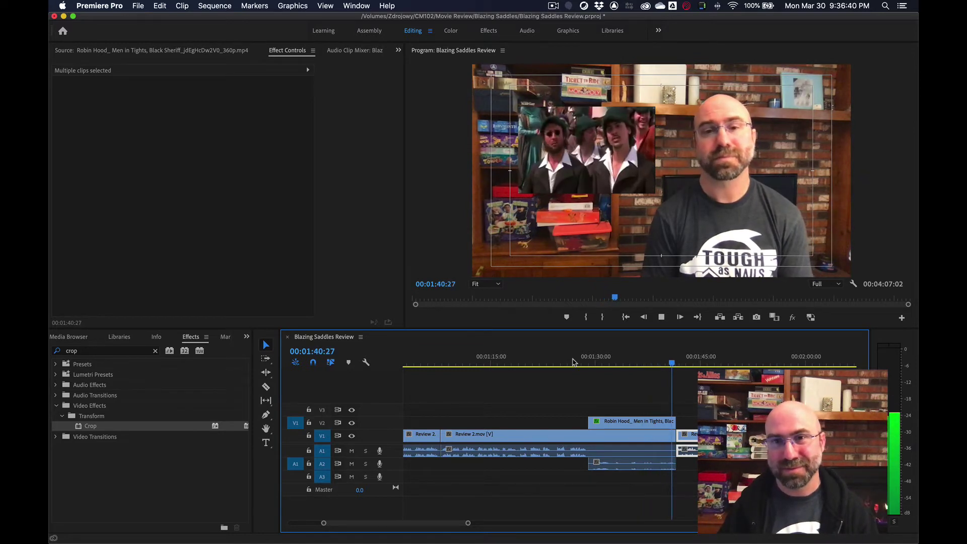
pyautogui.press('space')
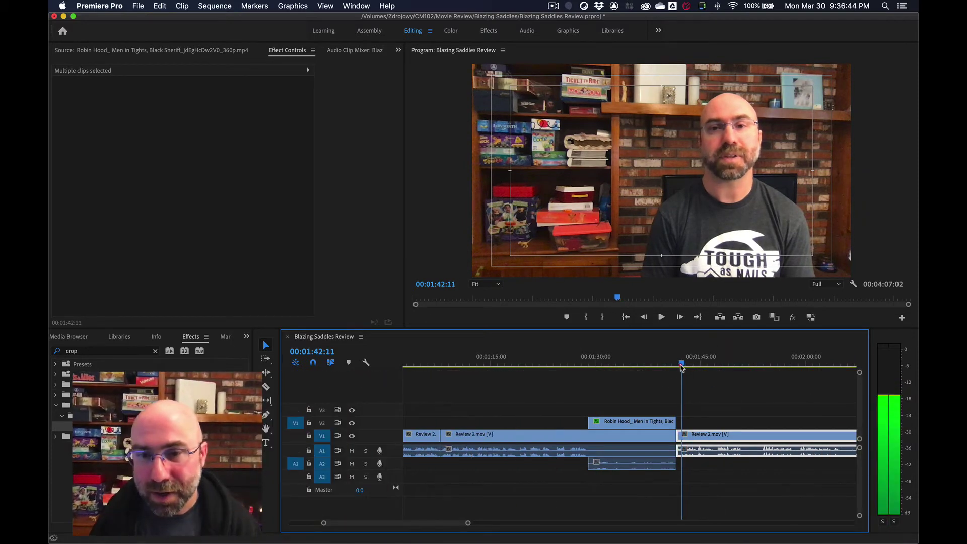
# Ripple-trim the V1 edit point near the Robin Hood inset and preview around the cut.
pyautogui.moveTo(677, 367); pyautogui.dragTo(677, 367)
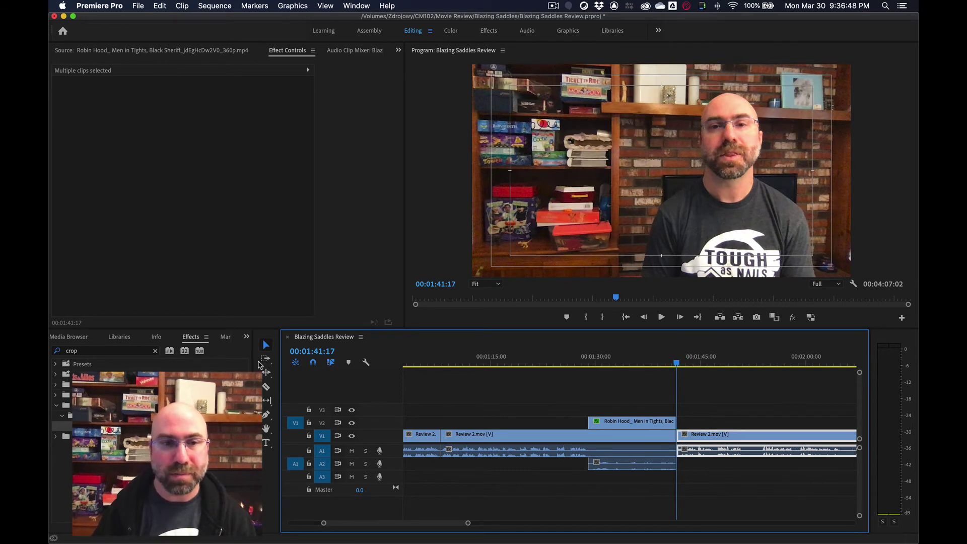
pyautogui.click(266, 373)
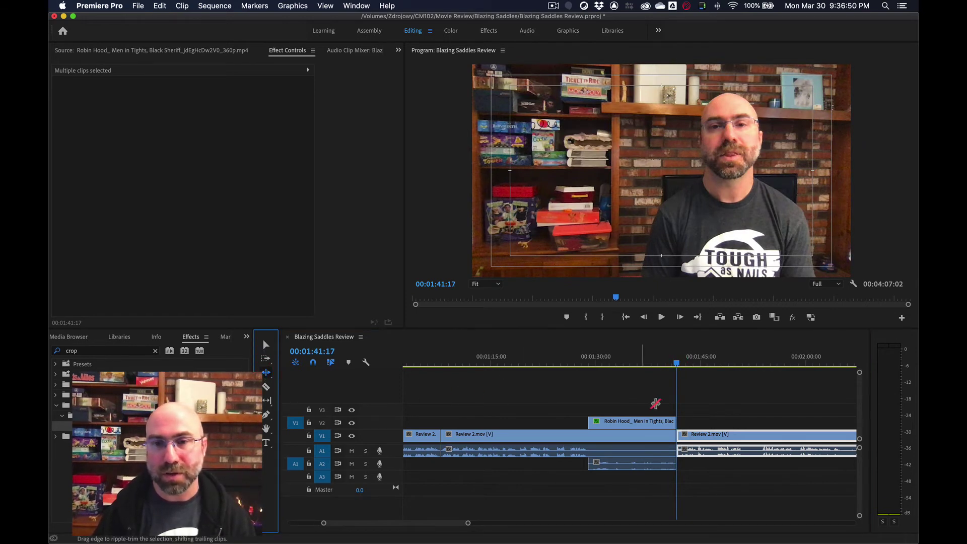
pyautogui.moveTo(682, 436); pyautogui.dragTo(668, 437)
pyautogui.click(658, 362)
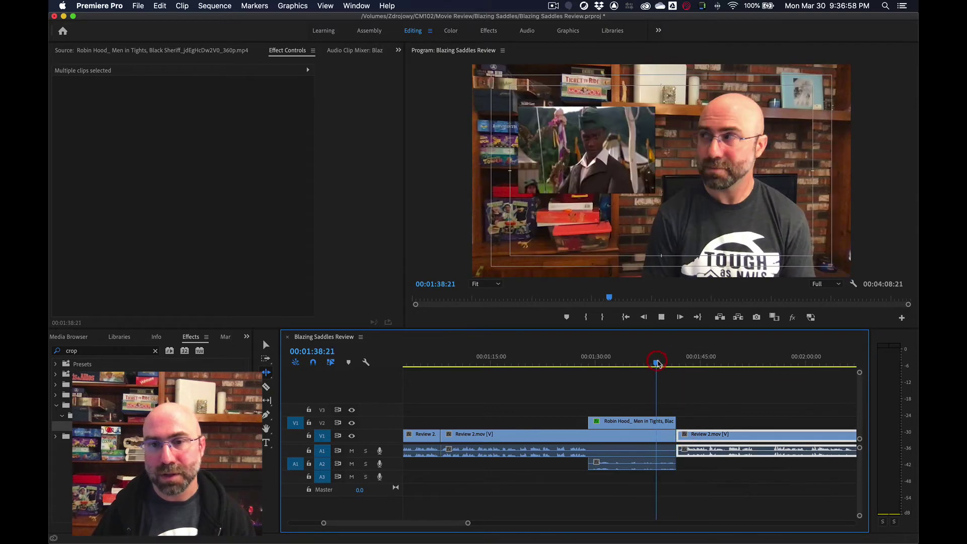
pyautogui.press('space')
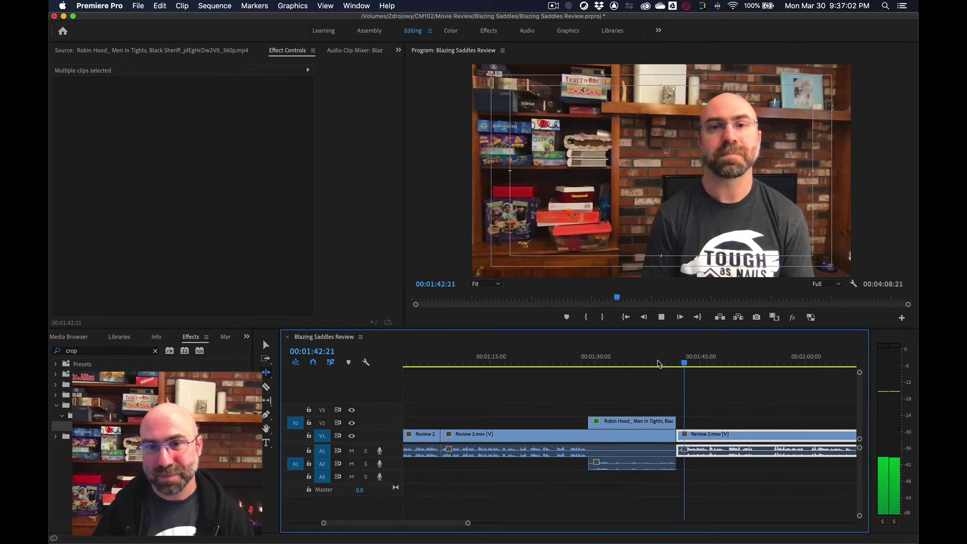
pyautogui.press('space')
# Zoom in and ripple-trim the start of the later Review 2.mov clip.
pyautogui.press('=')
pyautogui.press('=')
pyautogui.press('=')
pyautogui.press('=')
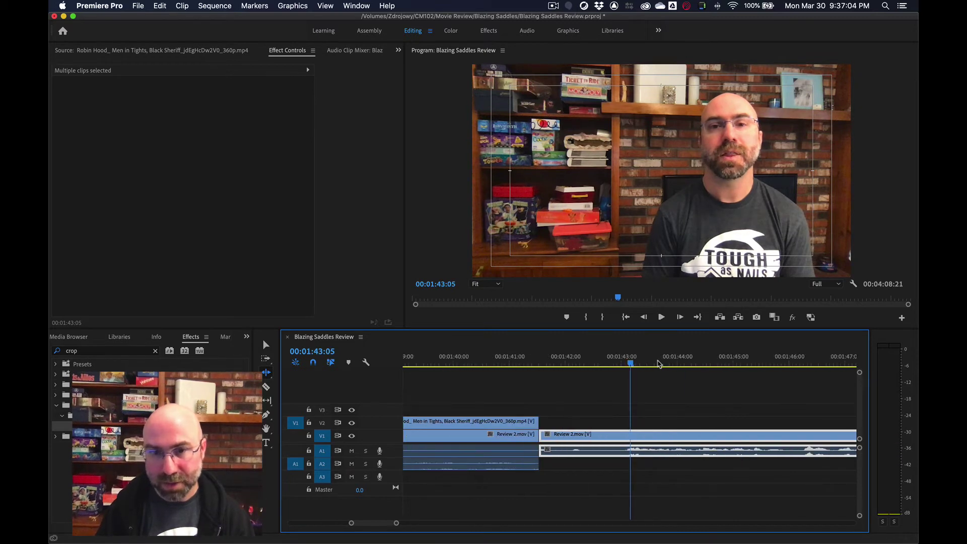
pyautogui.moveTo(631, 368); pyautogui.dragTo(570, 370)
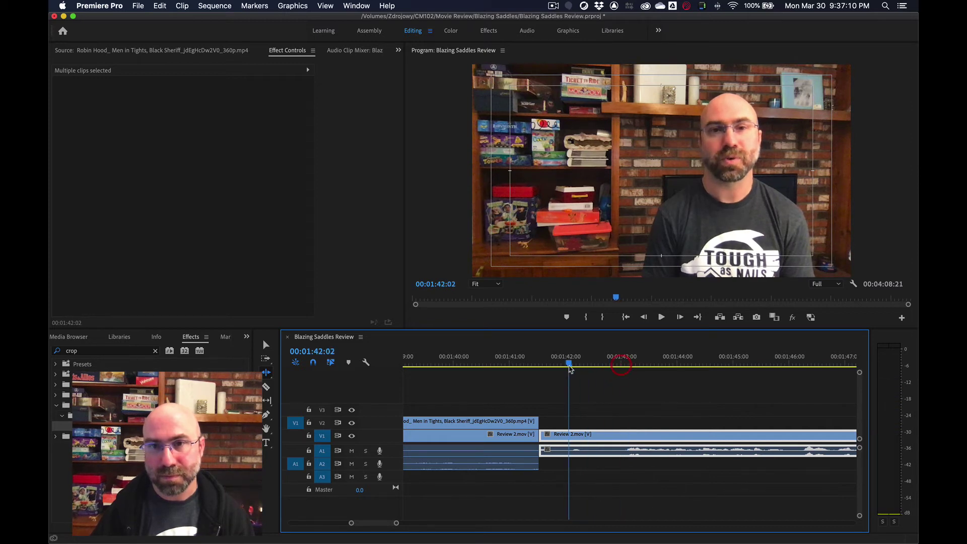
pyautogui.press('space')
pyautogui.press('space')
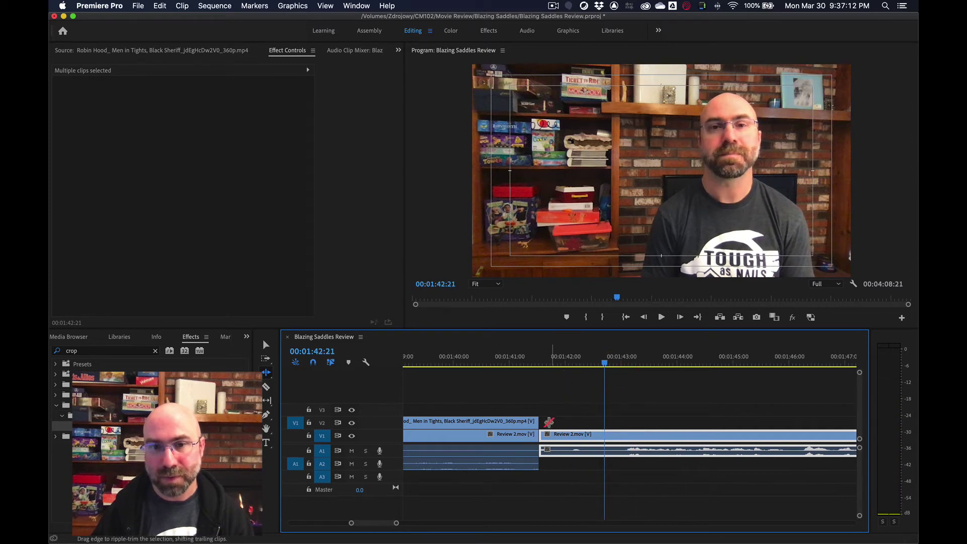
pyautogui.moveTo(544, 434); pyautogui.dragTo(605, 431)
pyautogui.click(506, 359)
pyautogui.press('space')
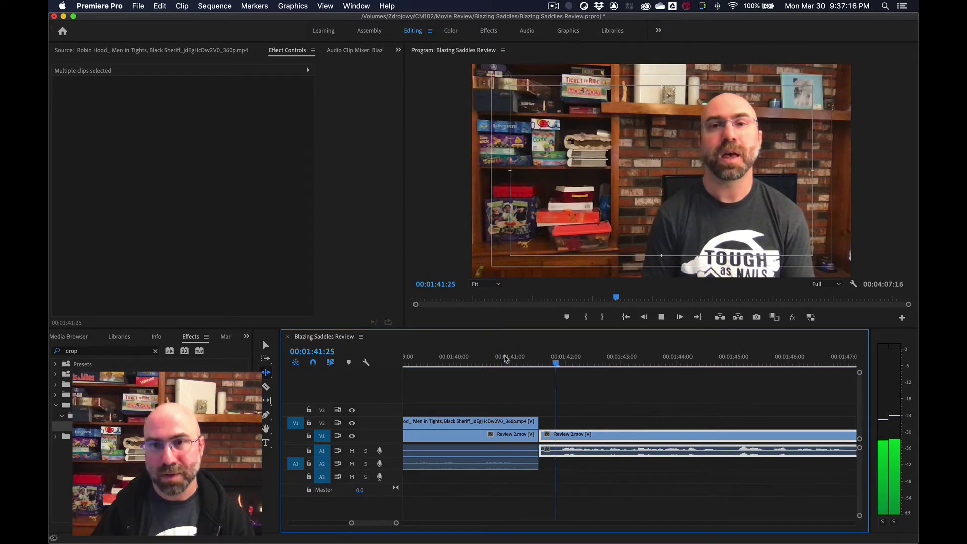
# Play through the Robin Hood overlay and onward from about 1:40 to check the edit.
pyautogui.press('-')
pyautogui.press('-')
pyautogui.press('-')
pyautogui.press('-')
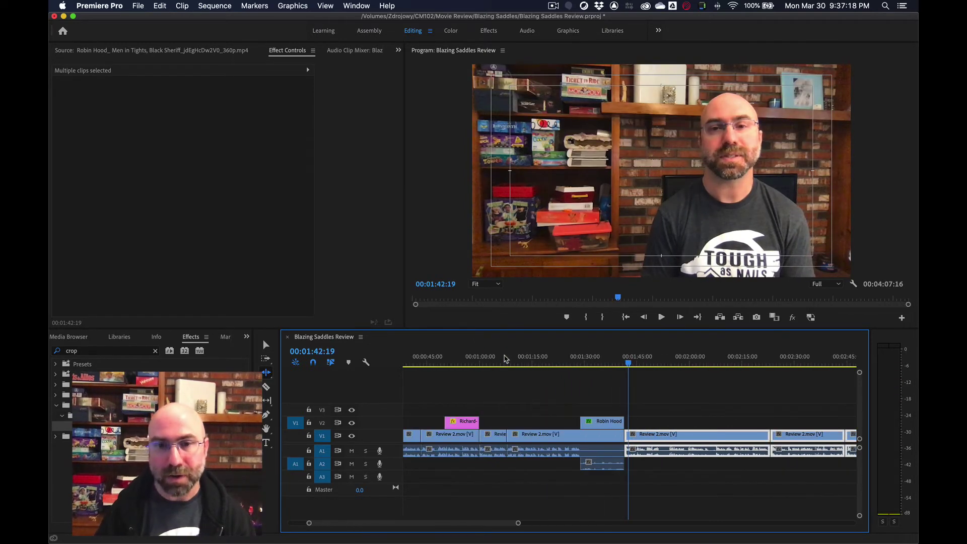
pyautogui.press('=')
pyautogui.press('=')
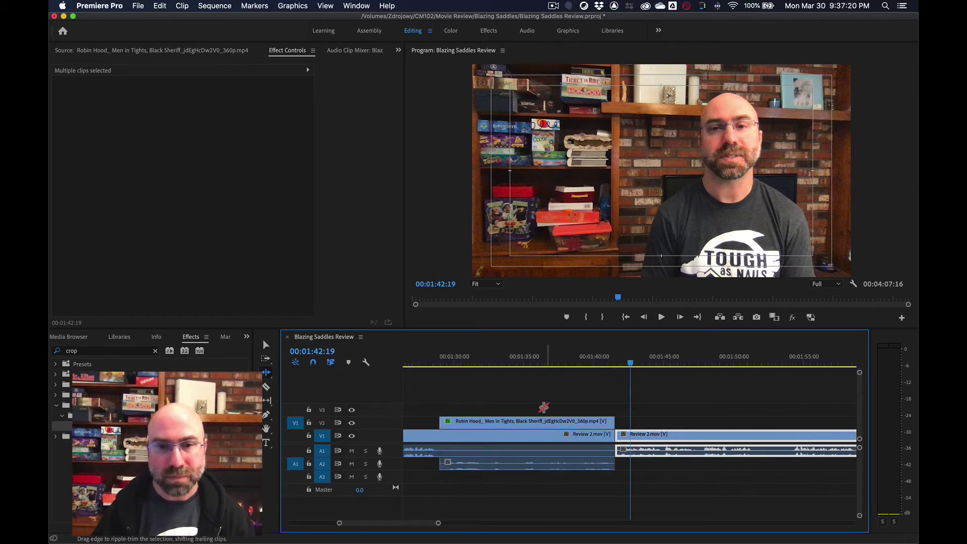
pyautogui.click(573, 361)
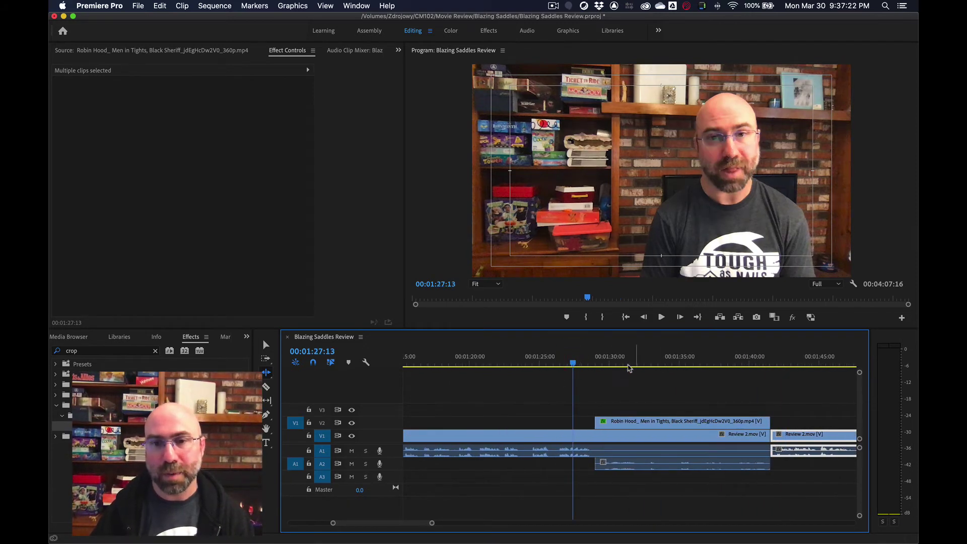
pyautogui.press('space')
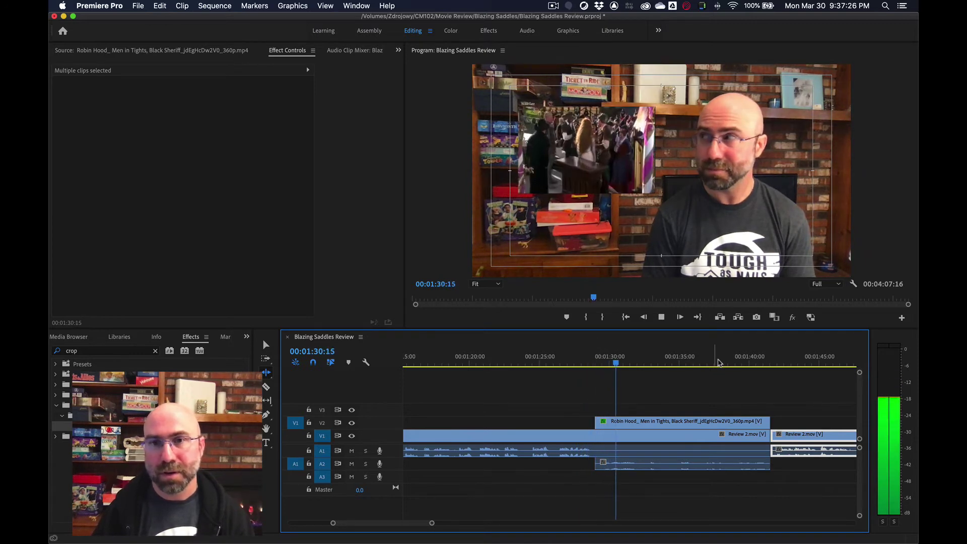
pyautogui.press('space')
pyautogui.click(745, 364)
pyautogui.press('space')
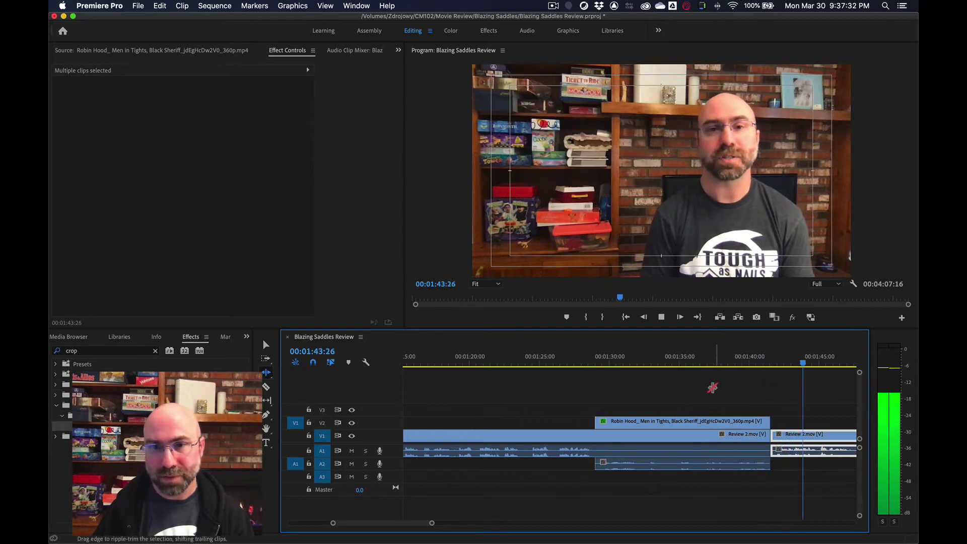
pyautogui.press('-')
pyautogui.press('-')
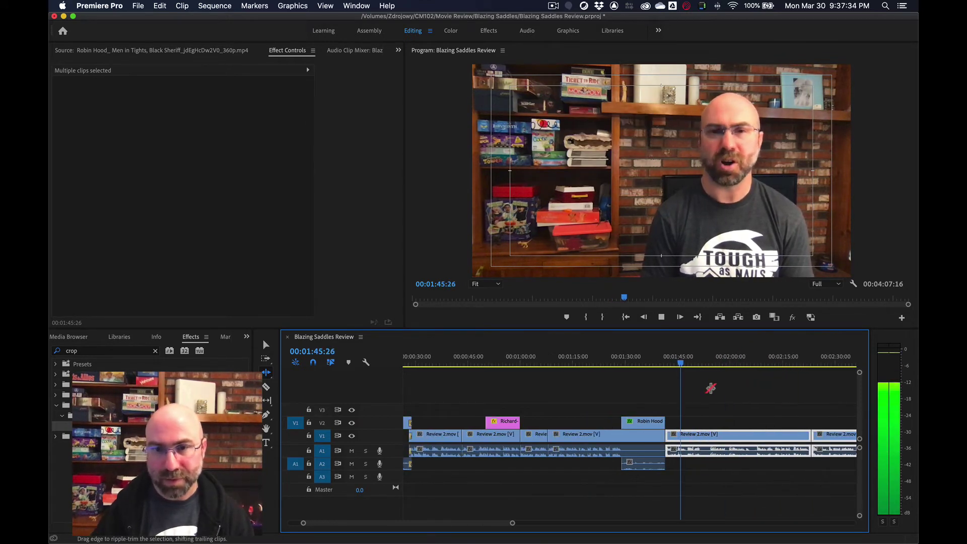
# Return to the Selection tool, deselect the clips, stop playback, and show the Project panel.
pyautogui.press('v')
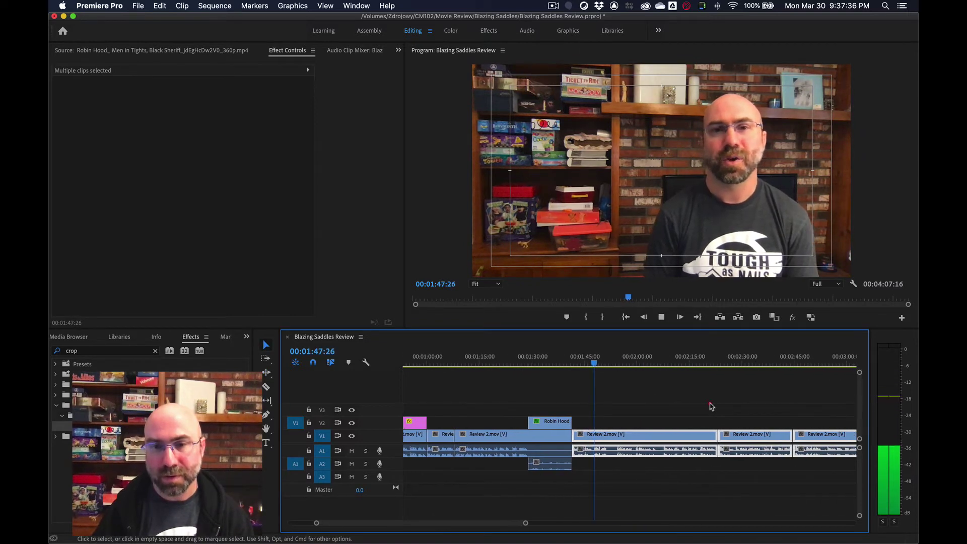
pyautogui.click(713, 396)
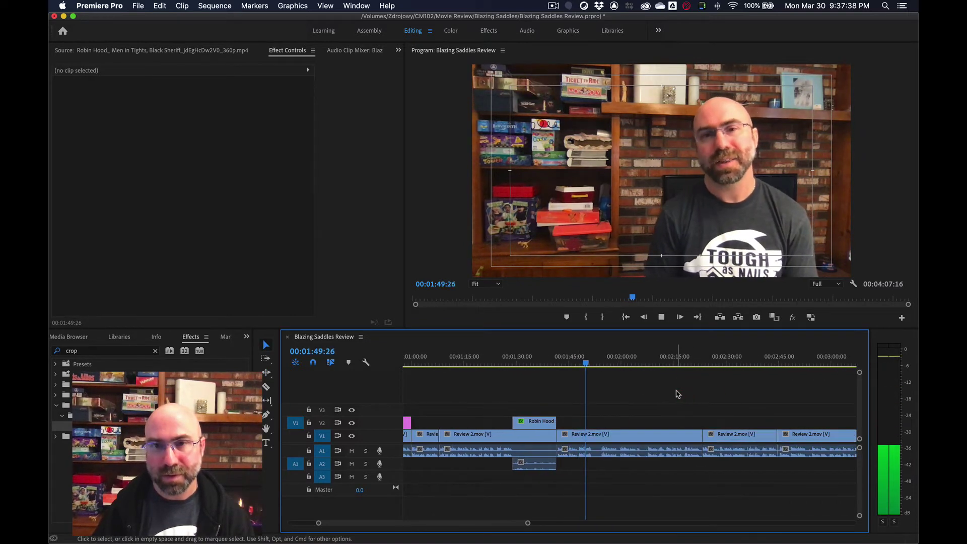
pyautogui.scroll(-3, 676, 394)
pyautogui.press('space')
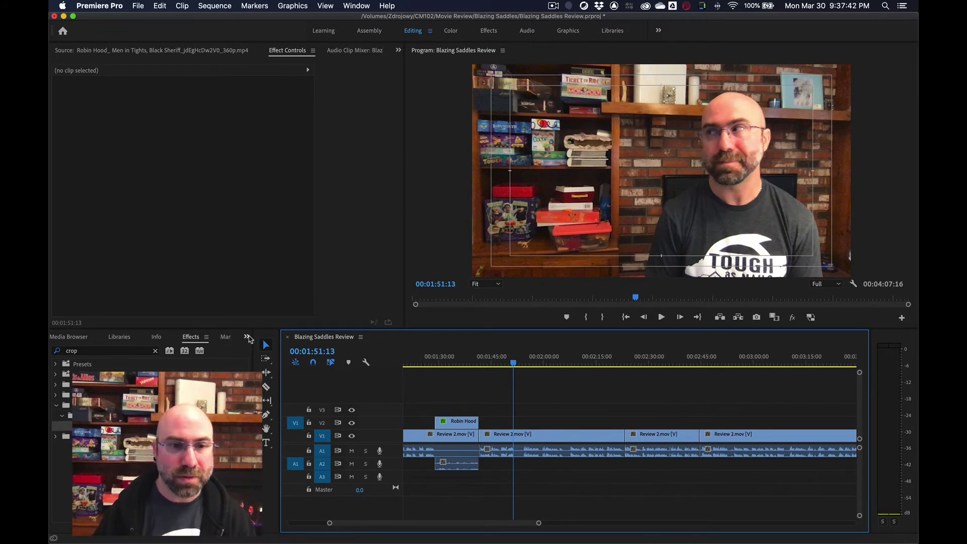
pyautogui.click(247, 336)
pyautogui.click(258, 354)
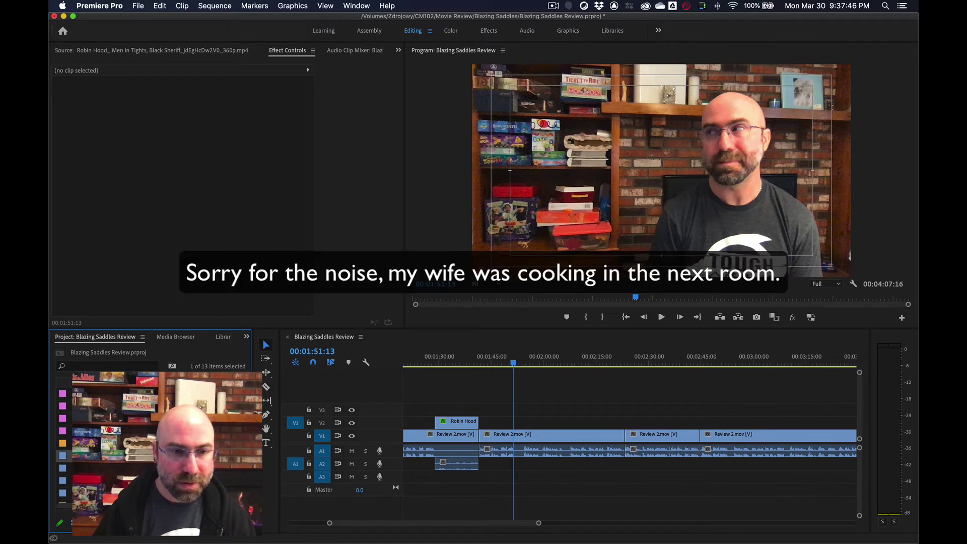
# Load the Classic Movie Moments clip and mark an In point at the Welcome Sheriff shot, near 1:49:28.
pyautogui.doubleClick(91, 493)
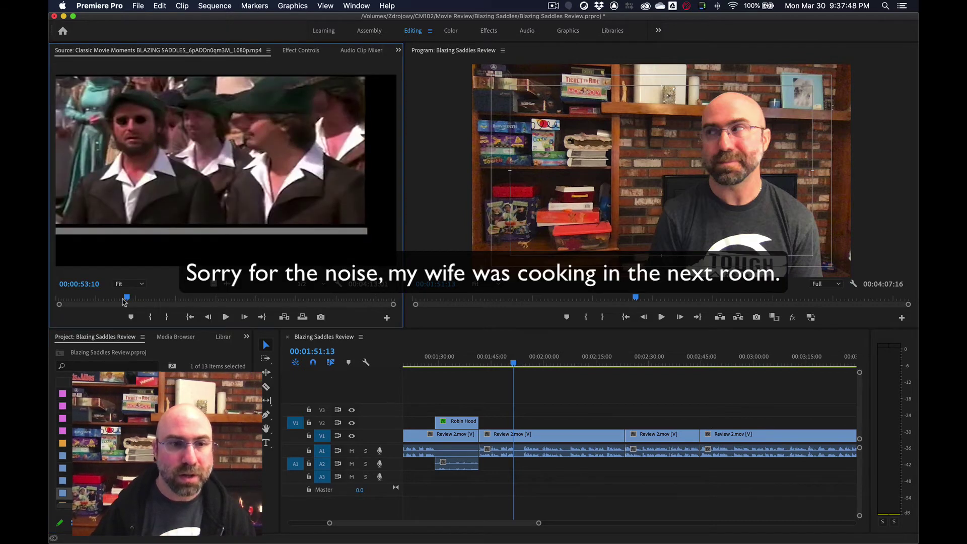
pyautogui.moveTo(127, 298); pyautogui.dragTo(204, 297)
pyautogui.press('j')
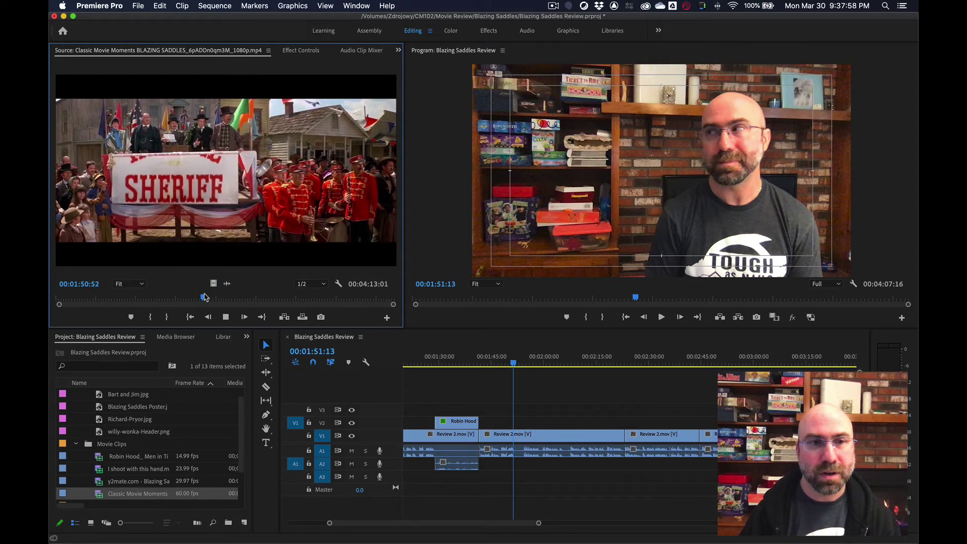
pyautogui.press('j')
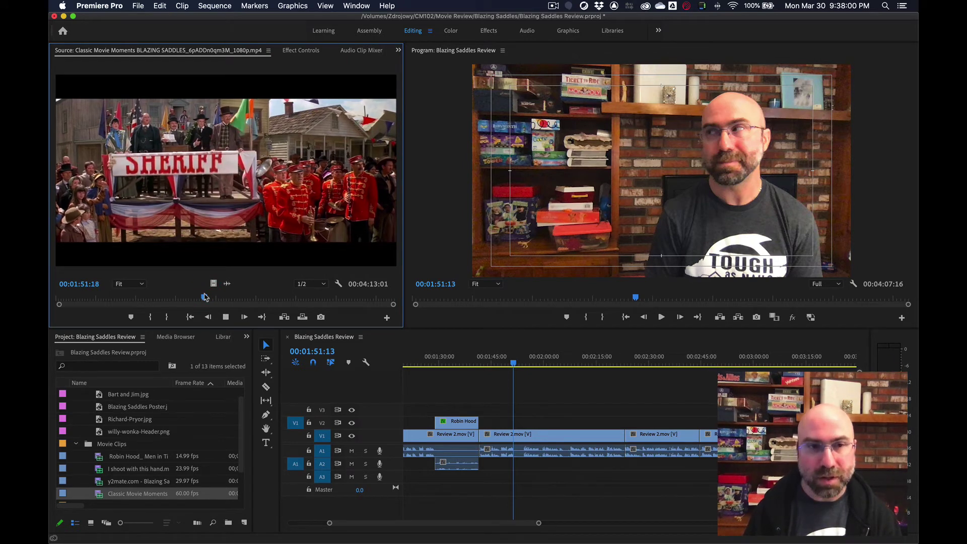
pyautogui.press('k')
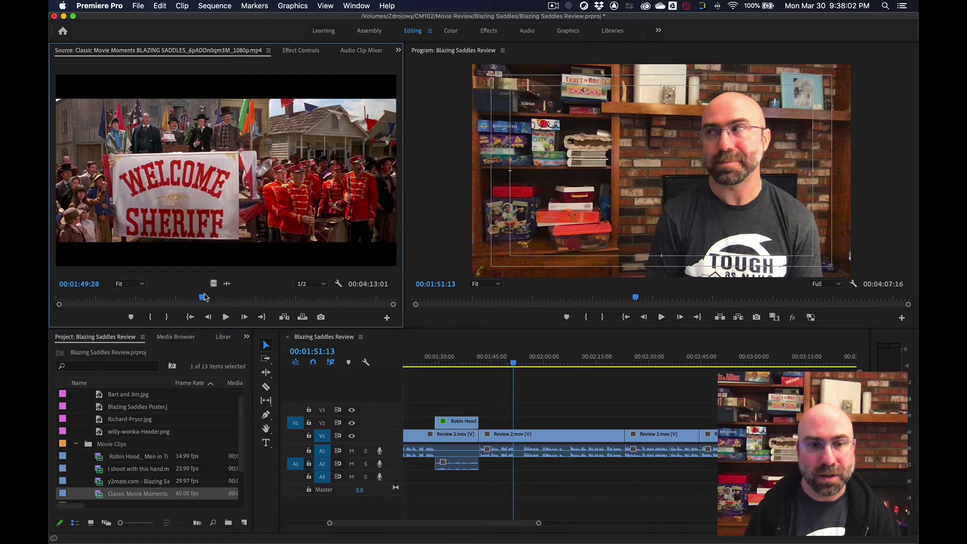
pyautogui.press('i')
pyautogui.press('l')
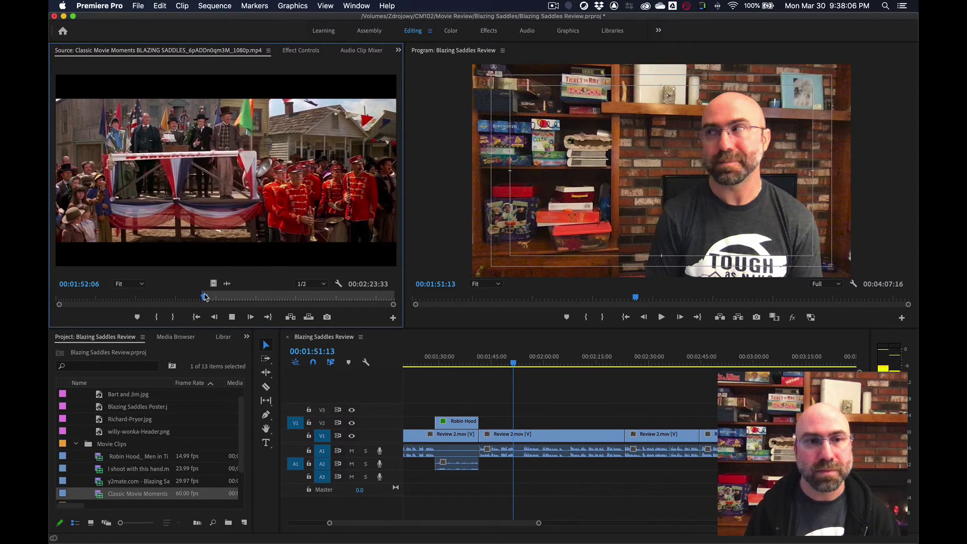
# Mark the Out point for a 00:00:03:17 range and place the shot on V2 at the playhead.
pyautogui.press('o')
pyautogui.press('k')
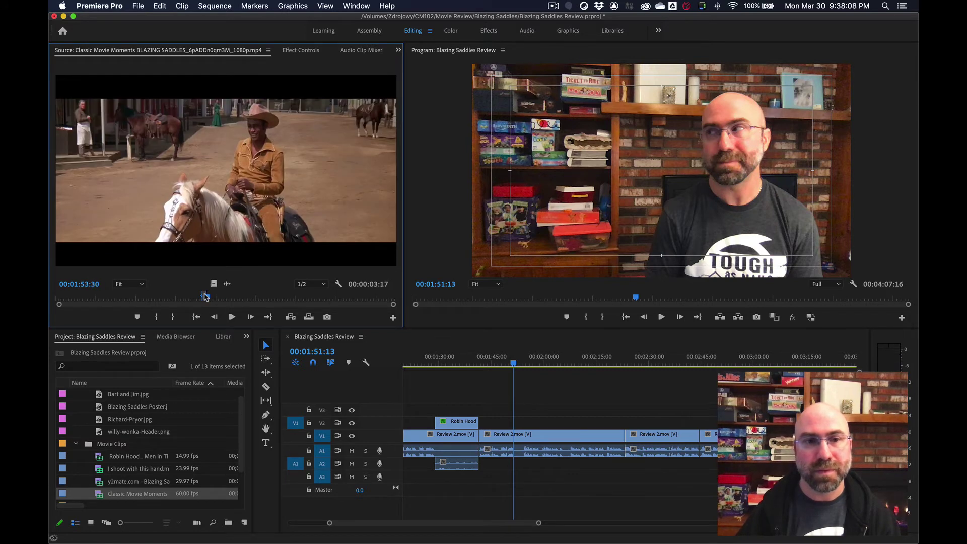
pyautogui.moveTo(414, 306); pyautogui.dragTo(519, 427)
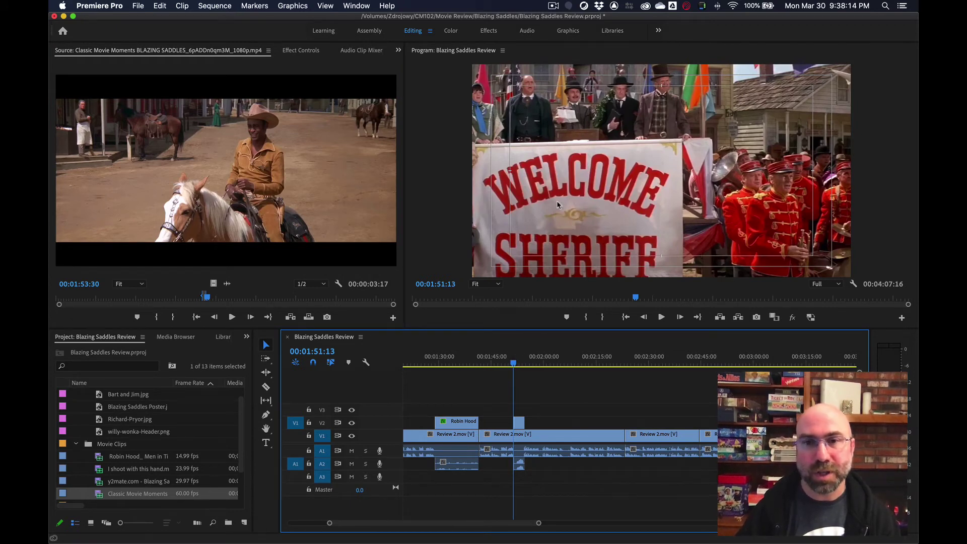
# Shrink the Welcome Sheriff clip and move it to the left of the presenter.
pyautogui.click(591, 197)
pyautogui.moveTo(582, 194); pyautogui.dragTo(688, 245)
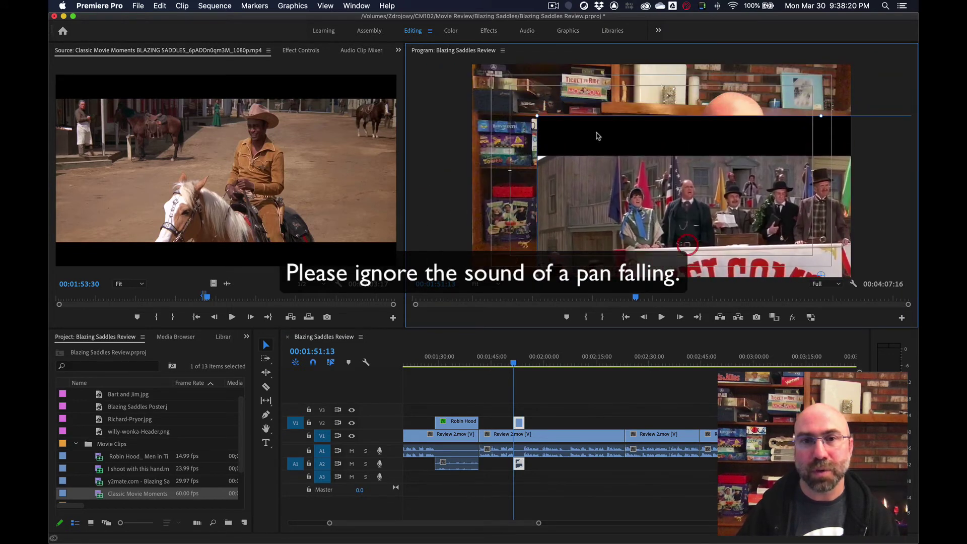
pyautogui.moveTo(538, 115); pyautogui.dragTo(669, 207)
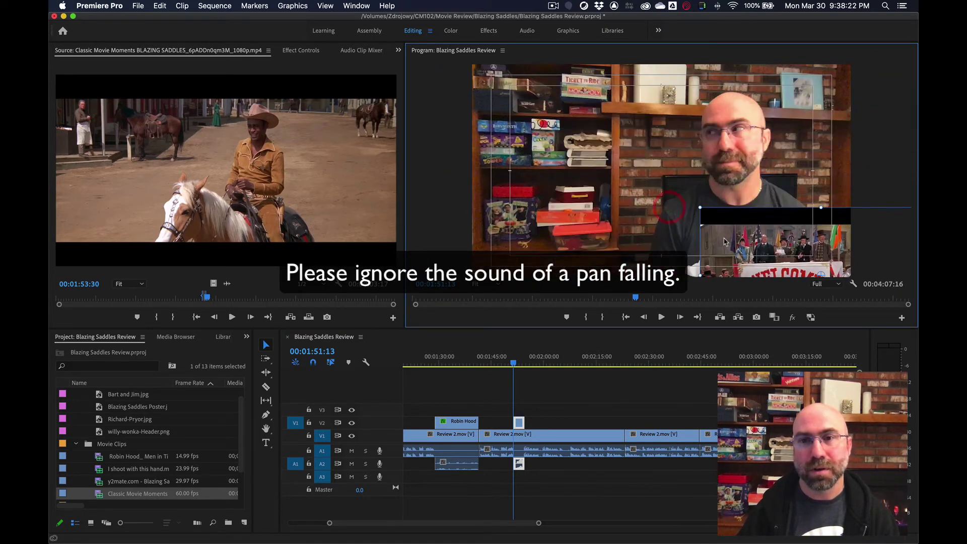
pyautogui.moveTo(724, 242); pyautogui.dragTo(541, 139)
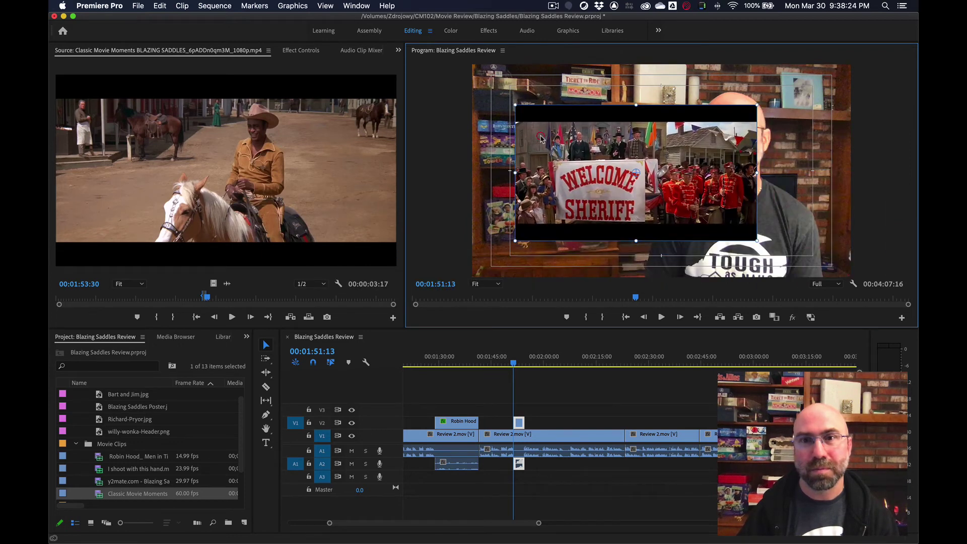
pyautogui.moveTo(757, 105); pyautogui.dragTo(712, 129)
pyautogui.moveTo(678, 166); pyautogui.dragTo(637, 140)
# Reselect the Welcome Sheriff image and nudge it slightly up and right.
pyautogui.click(632, 197)
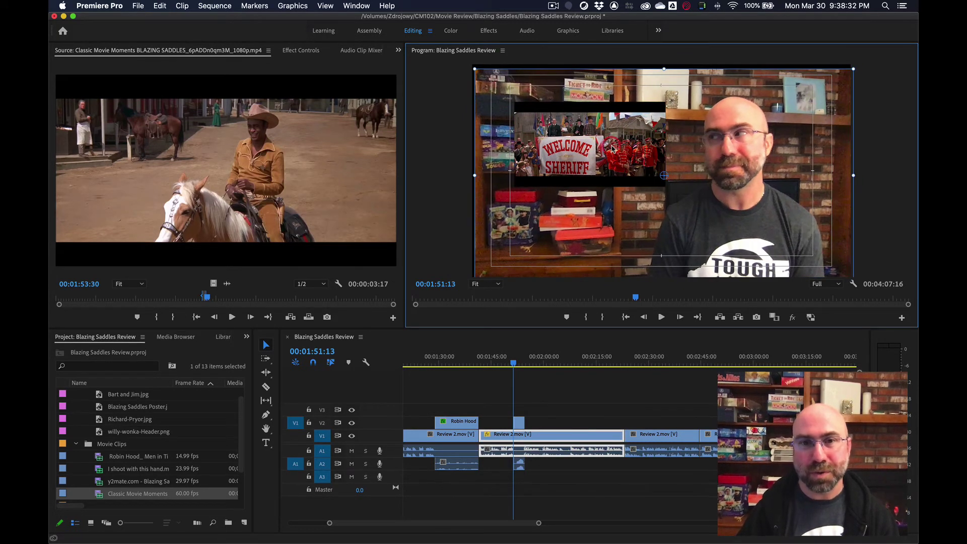
pyautogui.press('super')
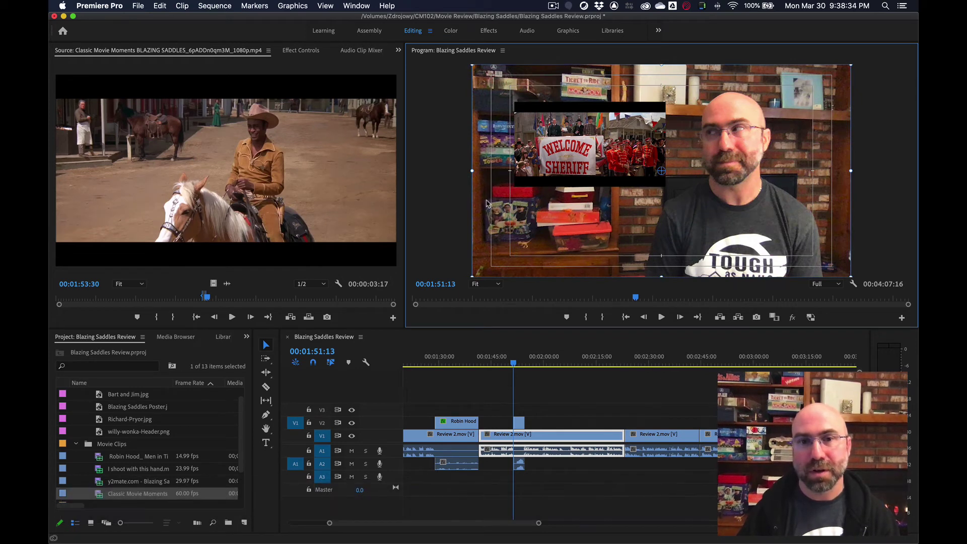
pyautogui.click(455, 206)
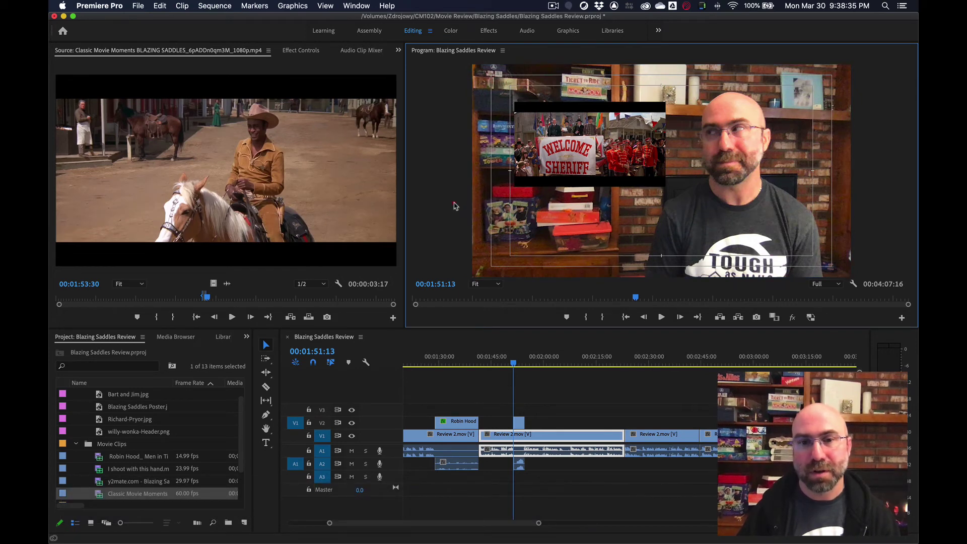
pyautogui.click(598, 182)
pyautogui.moveTo(615, 148); pyautogui.dragTo(615, 147)
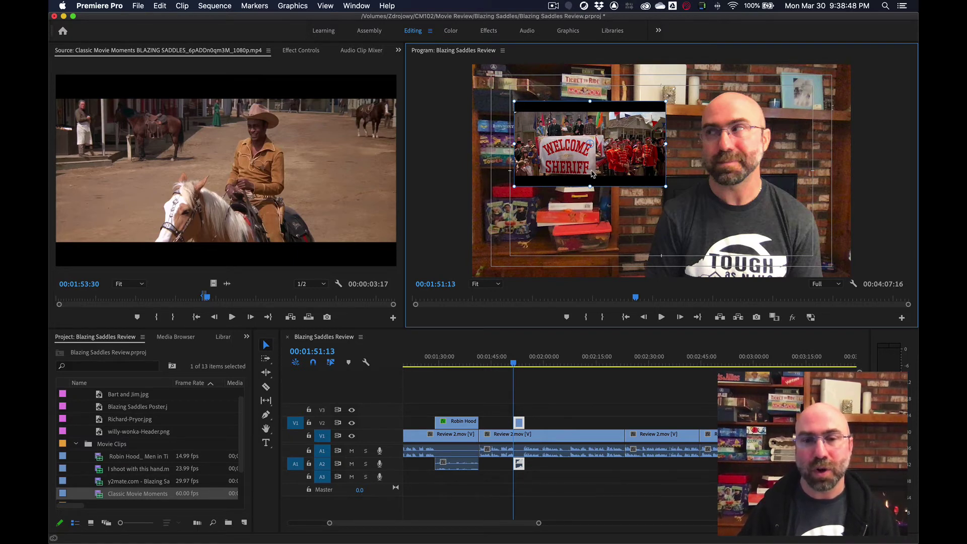
pyautogui.click(246, 337)
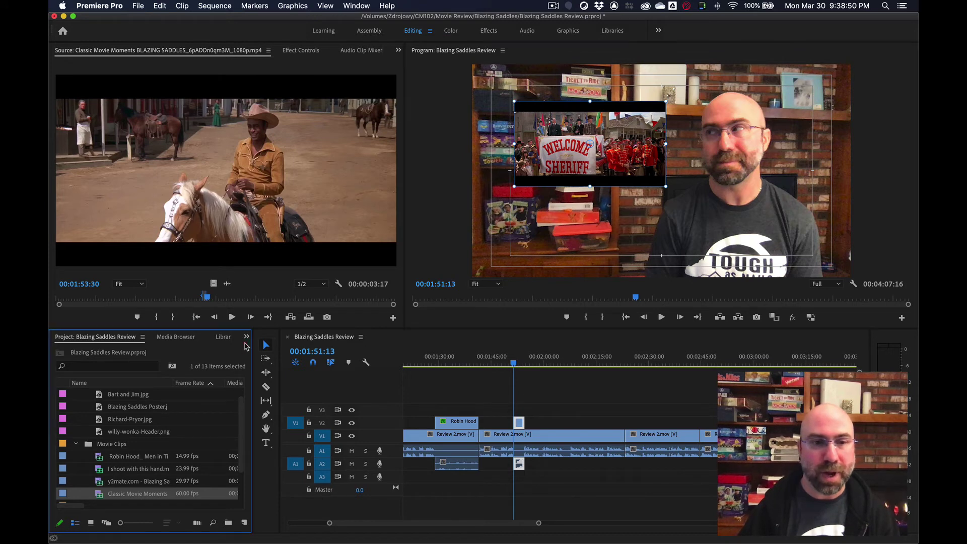
# Apply Crop to the sheriff clip: left 6%, top 13%, right 29%, bottom 15%.
pyautogui.click(261, 394)
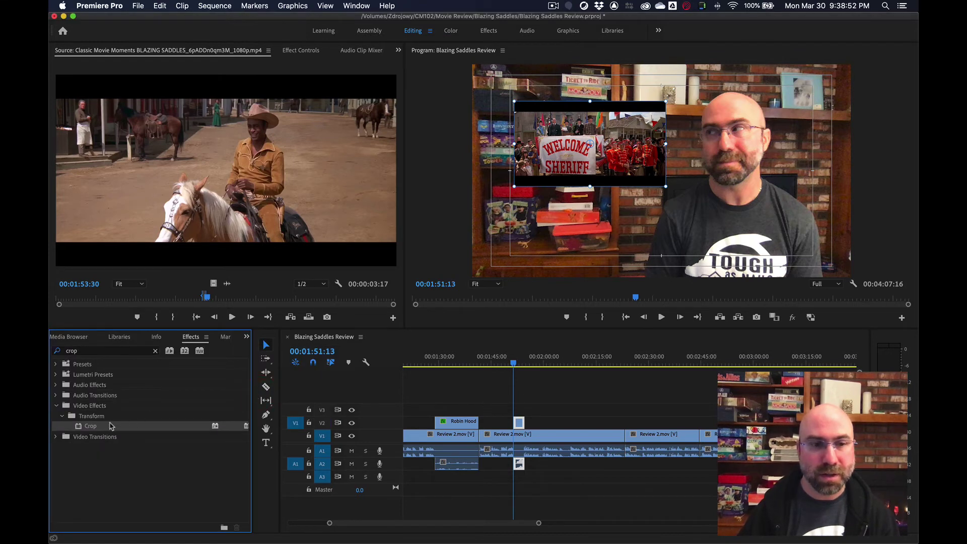
pyautogui.moveTo(520, 423); pyautogui.dragTo(519, 423)
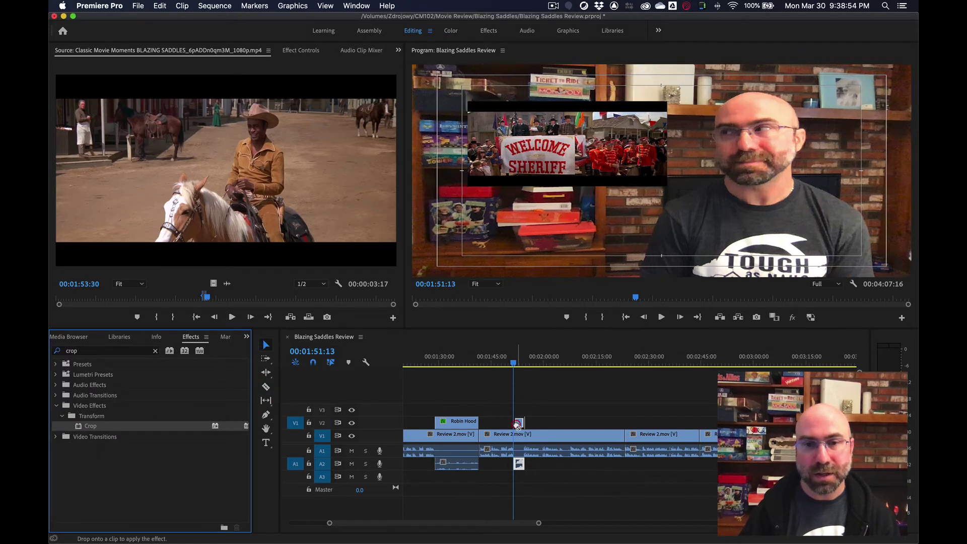
pyautogui.click(289, 53)
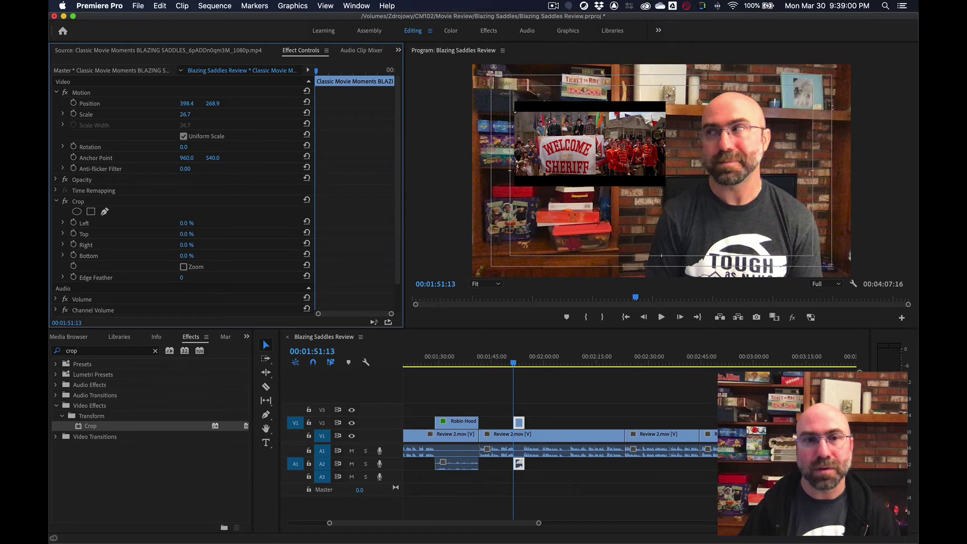
pyautogui.moveTo(187, 222); pyautogui.dragTo(194, 223)
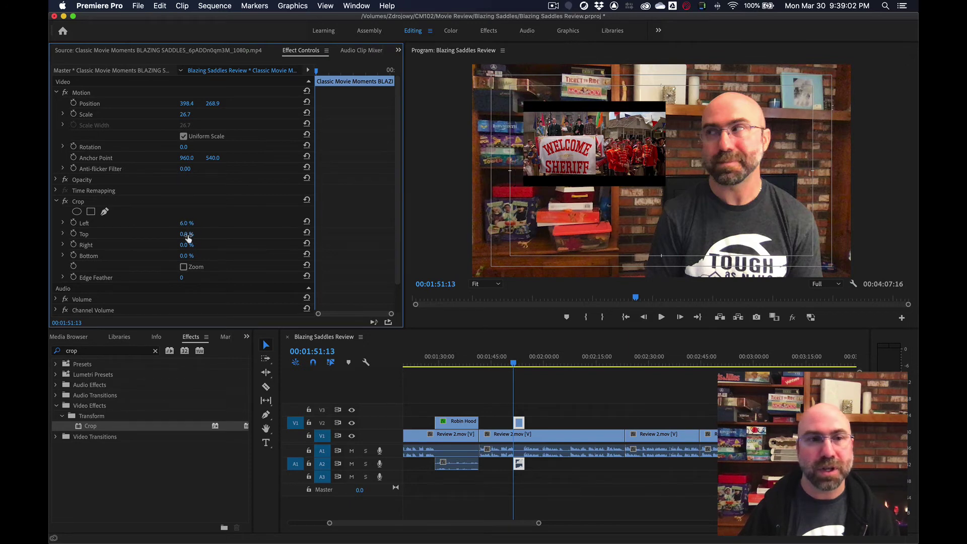
pyautogui.moveTo(187, 245); pyautogui.dragTo(204, 256)
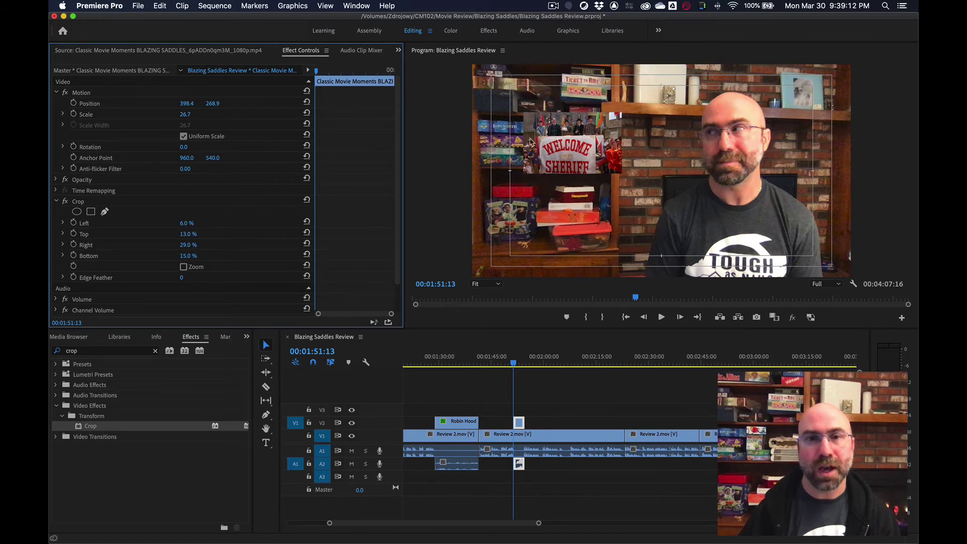
# Enlarge the sheriff inset to scale 43.9, set it beside the presenter, and play to check.
pyautogui.click(558, 141)
pyautogui.moveTo(666, 186); pyautogui.dragTo(717, 215)
pyautogui.moveTo(631, 178); pyautogui.dragTo(665, 186)
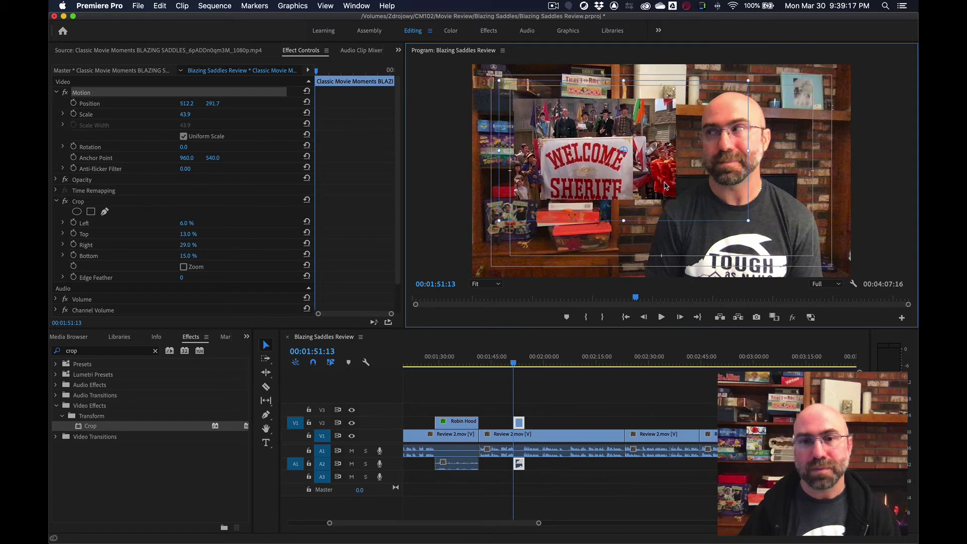
pyautogui.click(506, 364)
pyautogui.press('space')
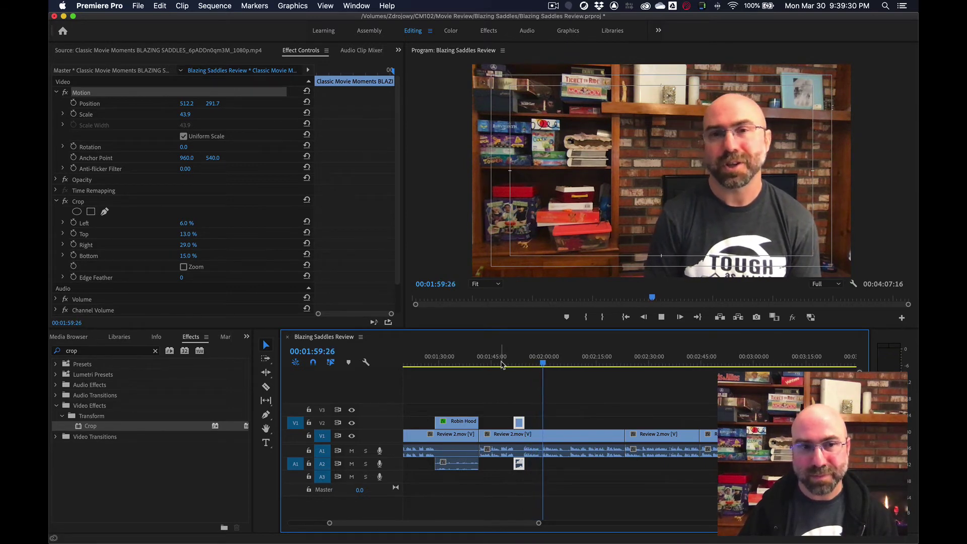
# Return to the Project panel and place willy-wonka-Header.png on V2 above the talk.
pyautogui.press('space')
pyautogui.click(246, 337)
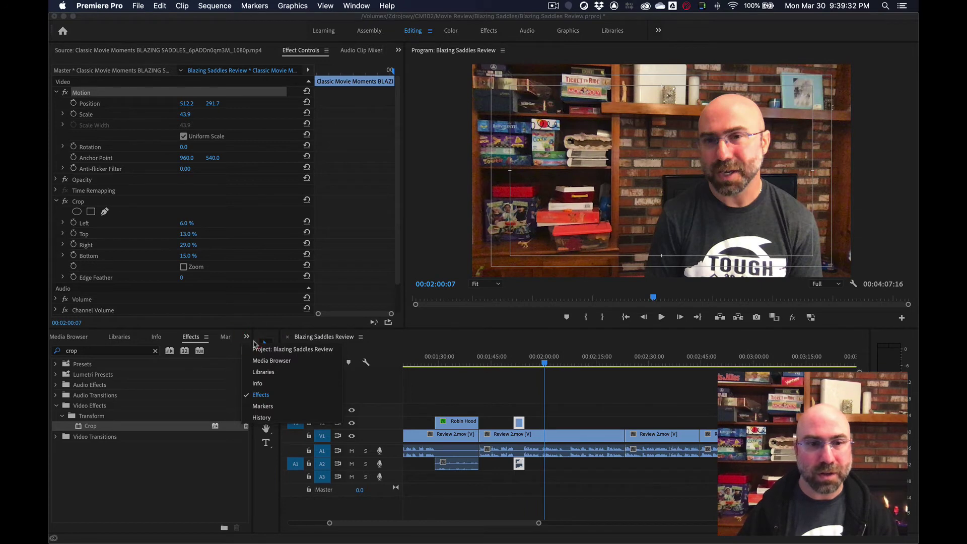
pyautogui.click(254, 348)
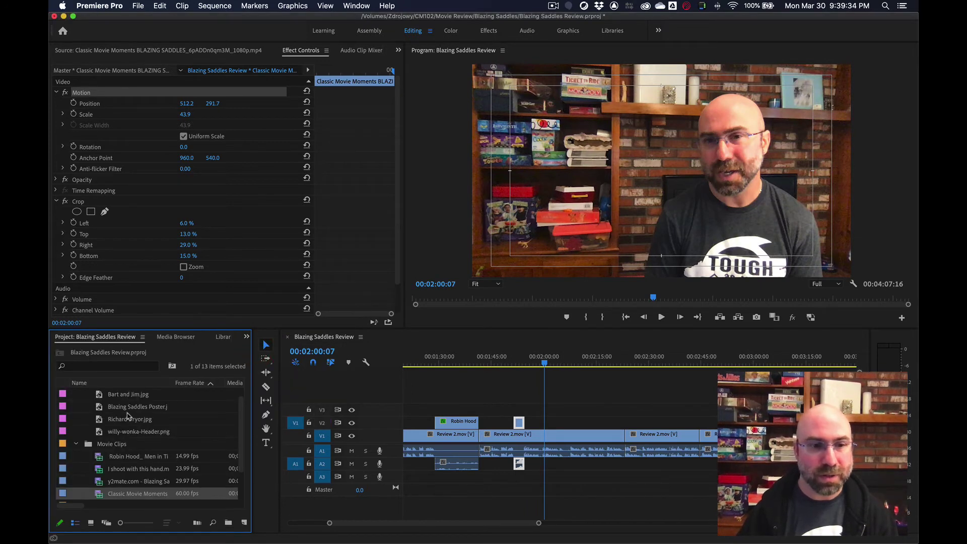
pyautogui.scroll(1, 129, 416)
pyautogui.press('space')
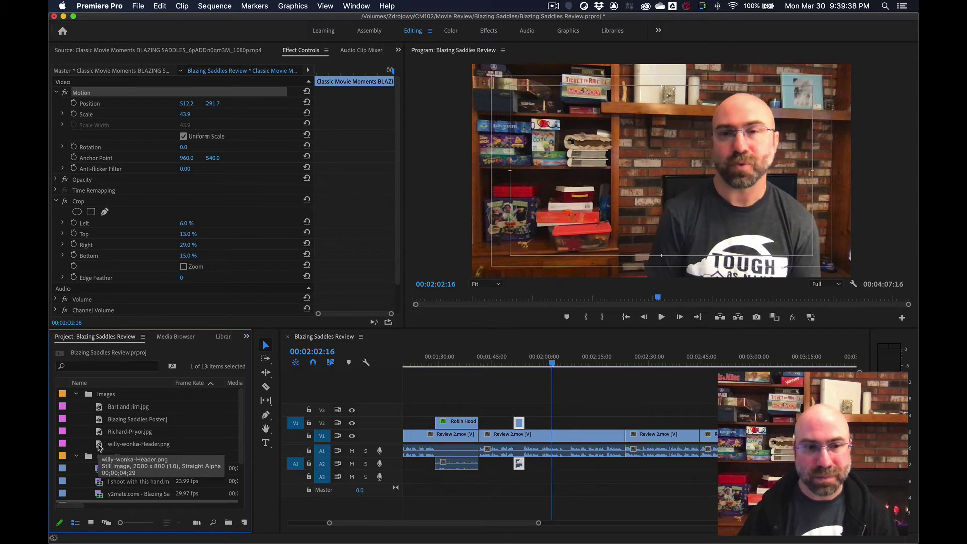
pyautogui.moveTo(106, 443); pyautogui.dragTo(561, 423)
# Scale the Willy Wonka image to 23.8 and position it over the upper-left bookshelf, then preview.
pyautogui.press('space')
pyautogui.click(630, 211)
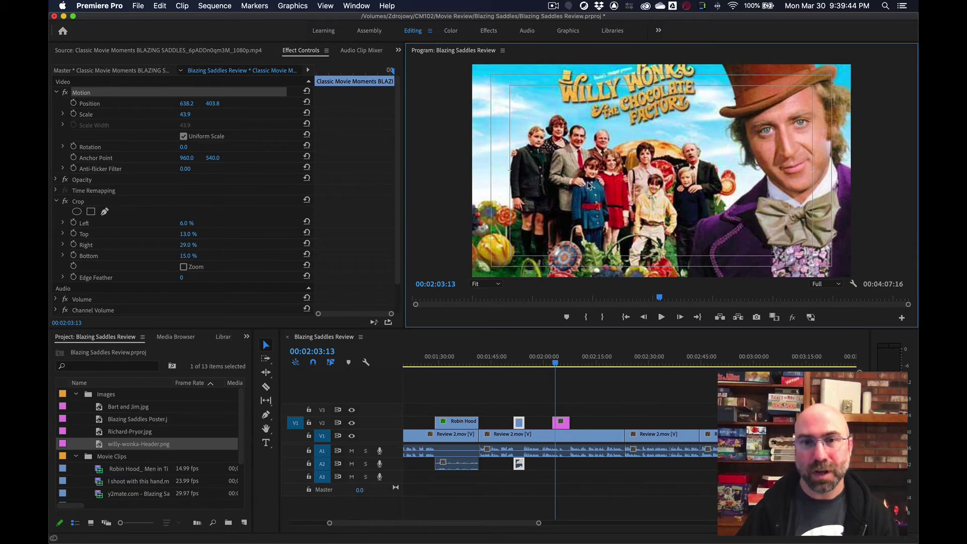
pyautogui.click(594, 205)
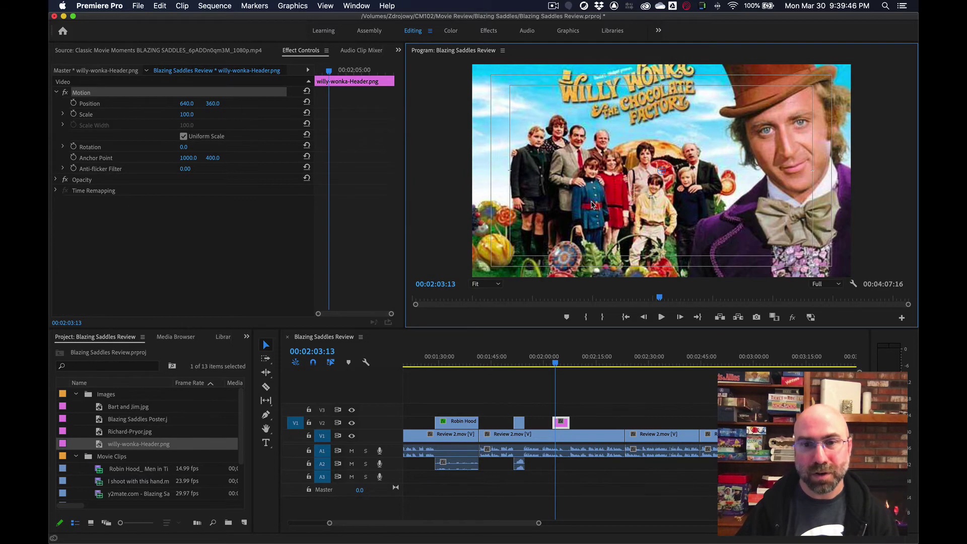
pyautogui.moveTo(573, 175); pyautogui.dragTo(670, 182)
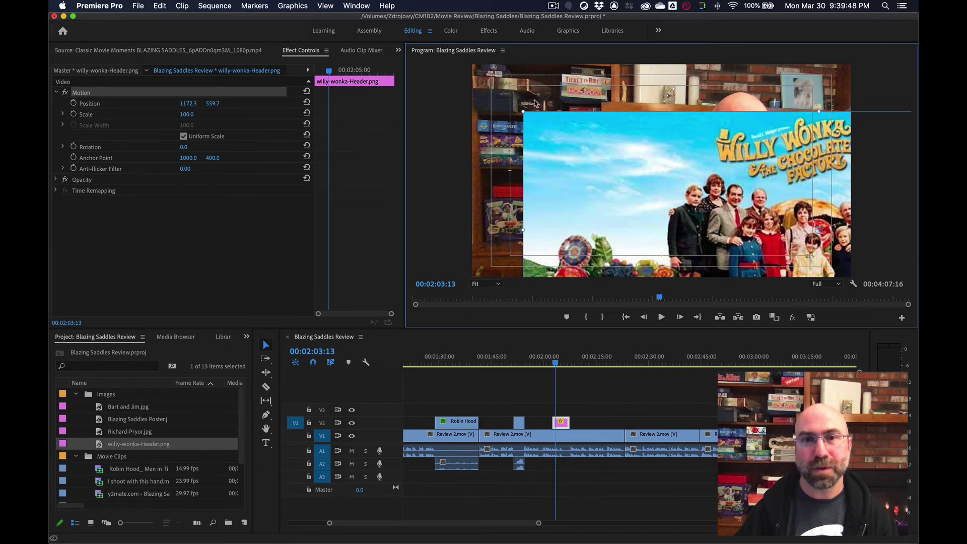
pyautogui.moveTo(524, 112); pyautogui.dragTo(658, 189)
pyautogui.moveTo(775, 222); pyautogui.dragTo(595, 161)
pyautogui.moveTo(738, 135); pyautogui.dragTo(712, 143)
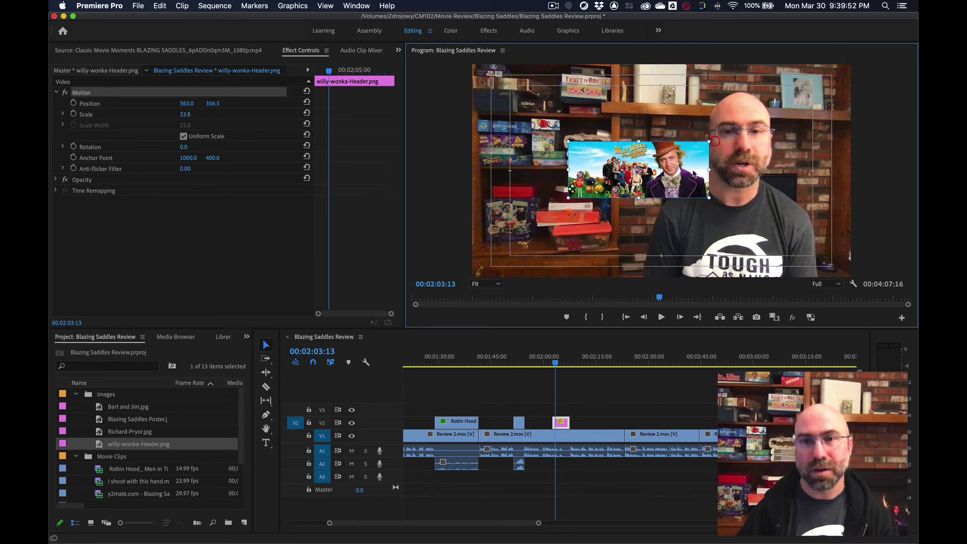
pyautogui.moveTo(691, 178); pyautogui.dragTo(647, 145)
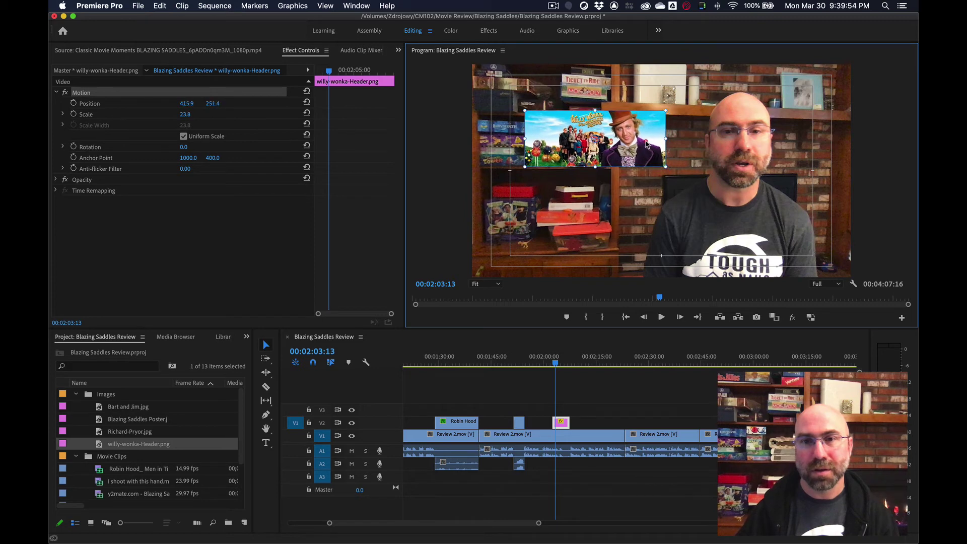
pyautogui.click(544, 364)
pyautogui.press('space')
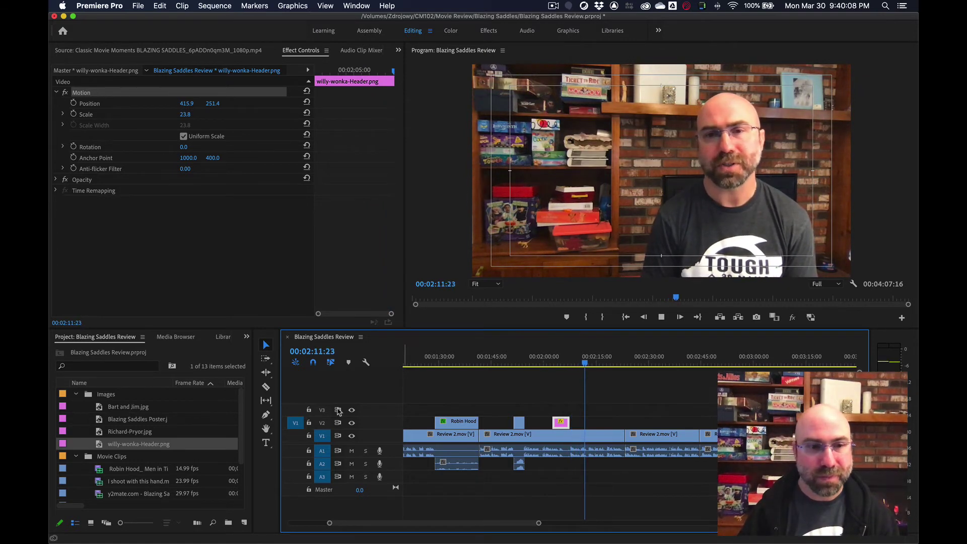
# Place Bart and Jim.jpg on V2 just after the Willy Wonka image around 00:02:10.
pyautogui.click(100, 410)
pyautogui.press('space')
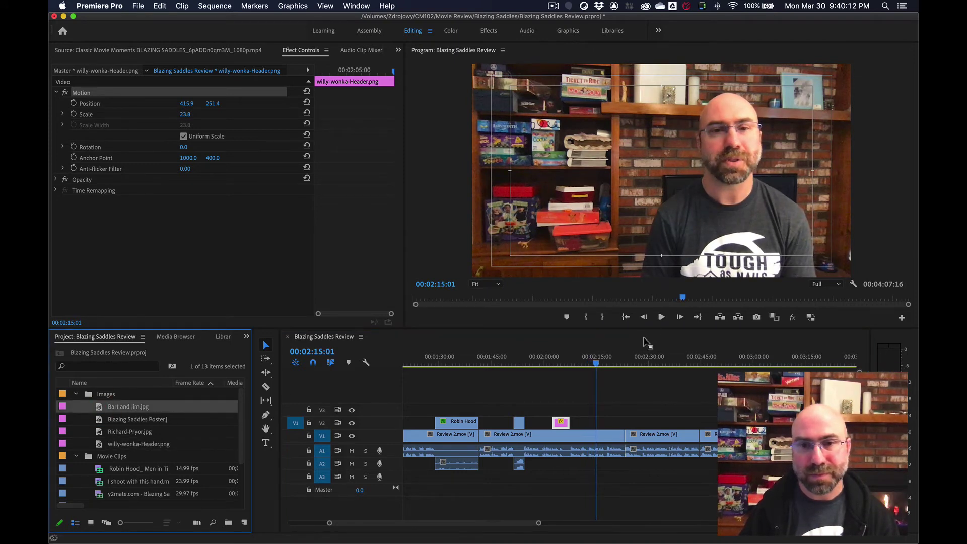
pyautogui.moveTo(597, 366); pyautogui.dragTo(578, 368)
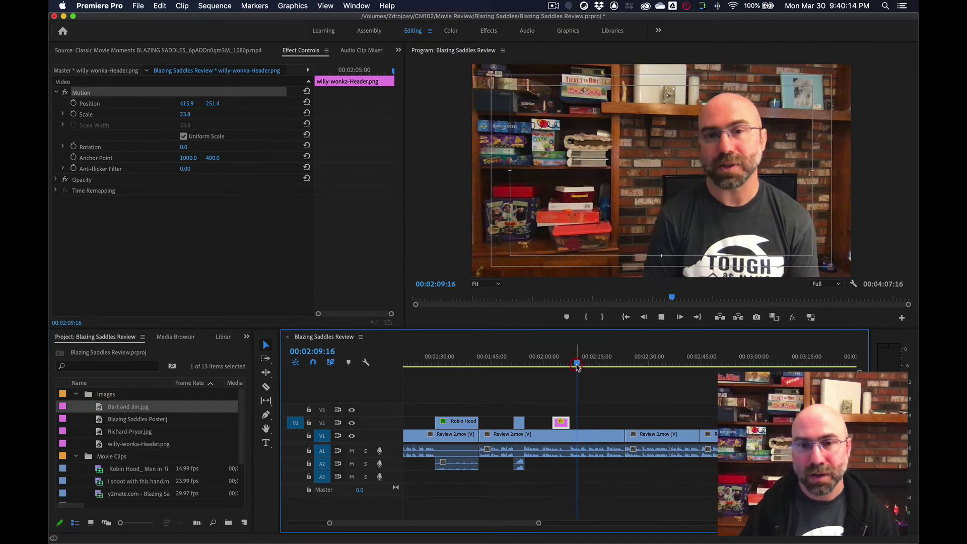
pyautogui.press('space')
pyautogui.press('space')
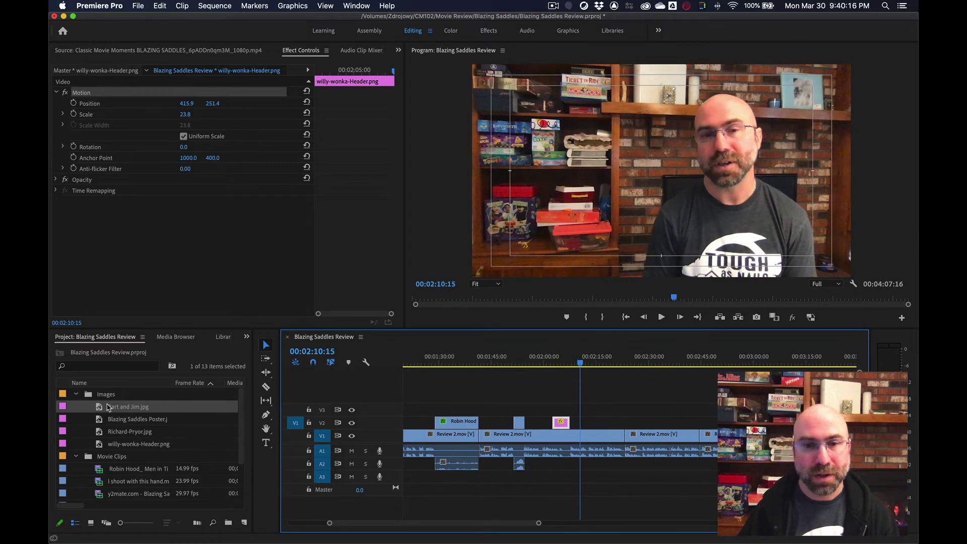
pyautogui.moveTo(101, 409); pyautogui.dragTo(624, 422)
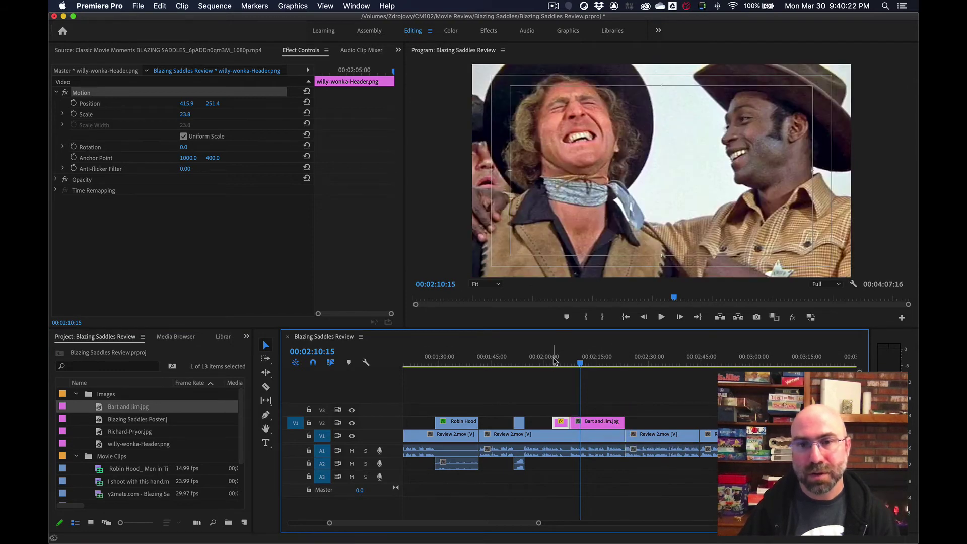
# Play back to check the image order and zoom the timeline in around 00:02:05.
pyautogui.click(555, 358)
pyautogui.press('space')
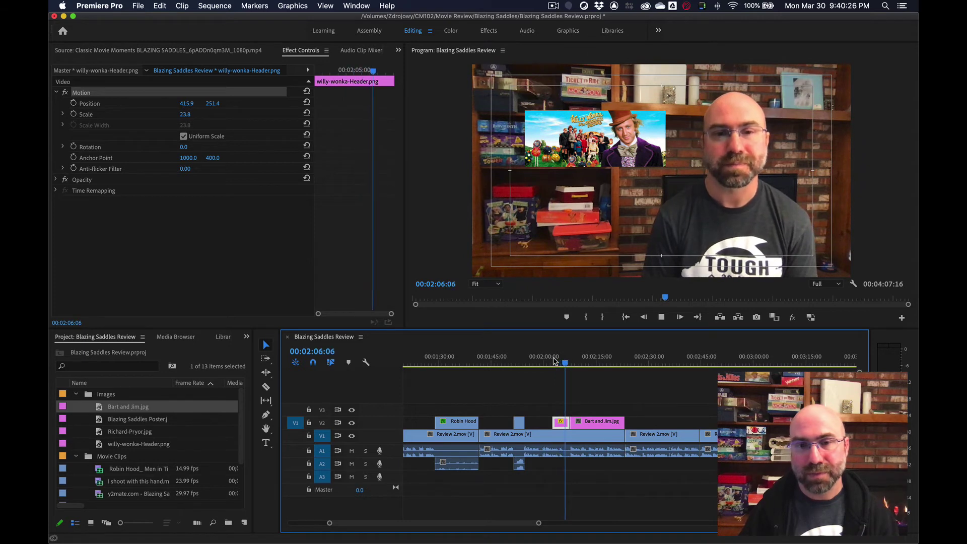
pyautogui.press('space')
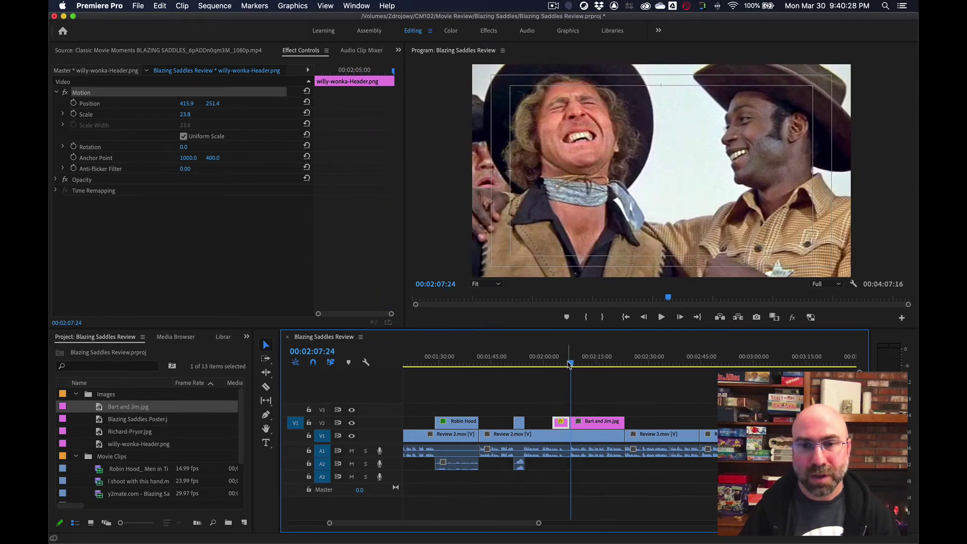
pyautogui.click(563, 362)
pyautogui.press('=')
pyautogui.press('=')
pyautogui.press('=')
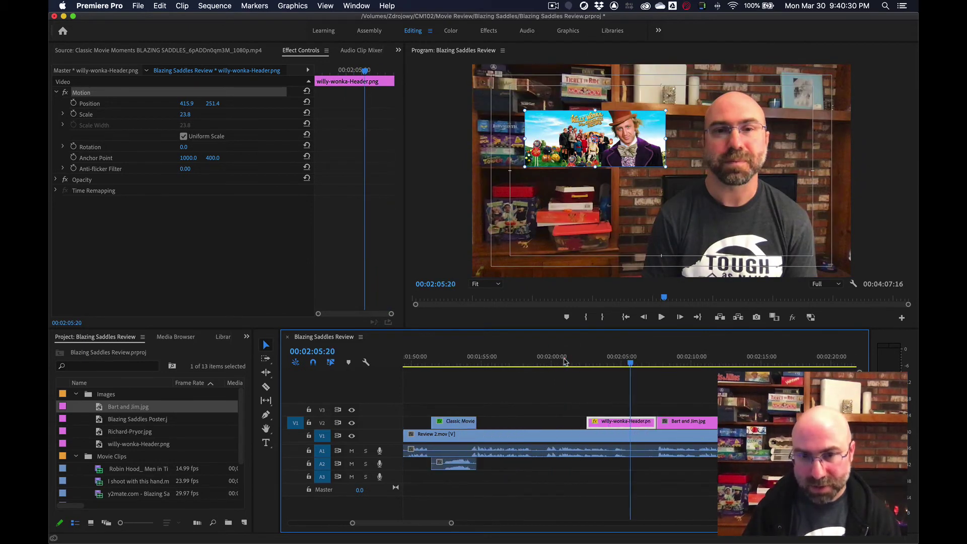
pyautogui.moveTo(631, 362); pyautogui.dragTo(589, 365)
# End the Willy Wonka image at 00:02:05:24.
pyautogui.press('space')
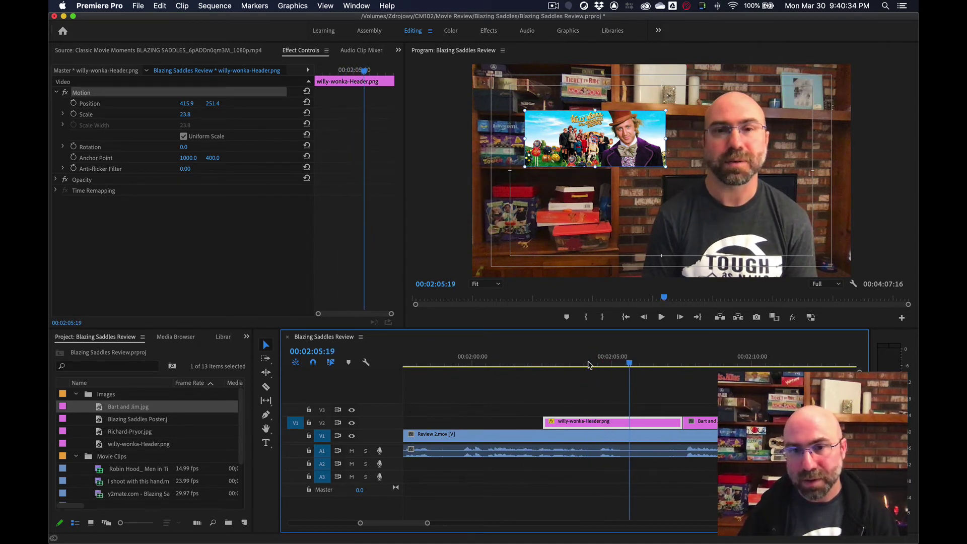
pyautogui.press('space')
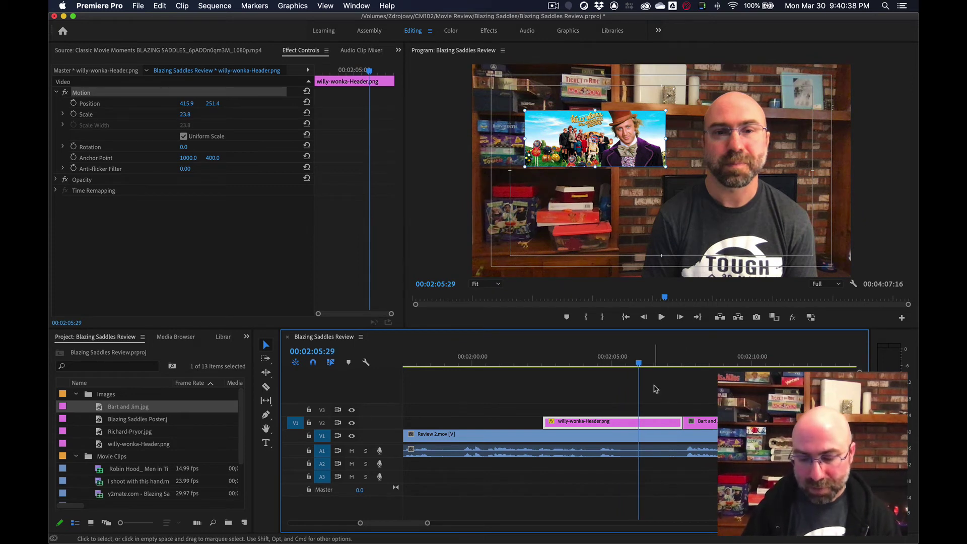
pyautogui.press('Left')
pyautogui.press('Left')
pyautogui.press('Left')
pyautogui.press('Left')
pyautogui.press('Left')
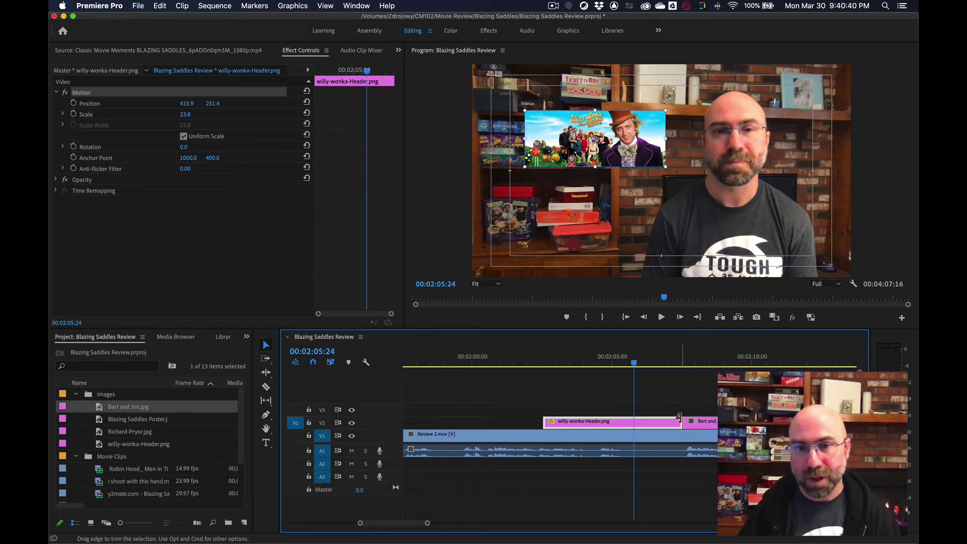
pyautogui.moveTo(678, 419); pyautogui.dragTo(634, 419)
# Split Review 2.mov at 00:02:05:24, ripple-trim out the pause, and butt Bart and Jim.jpg against the Wonka image.
pyautogui.press('c')
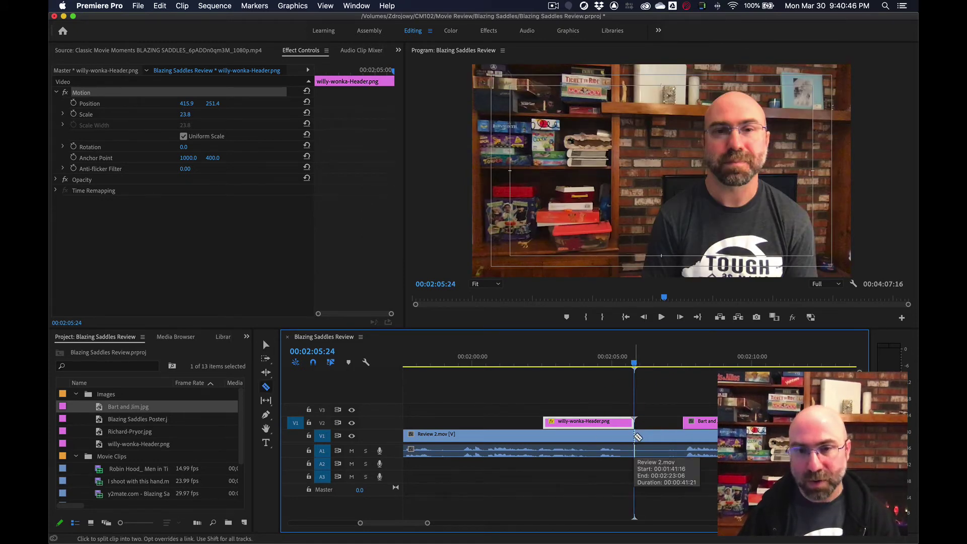
pyautogui.click(636, 435)
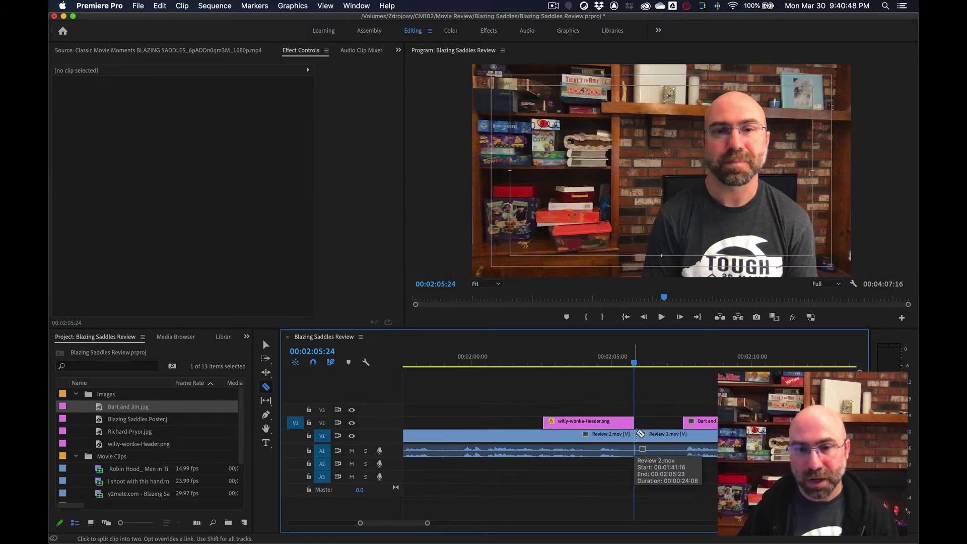
pyautogui.press('b')
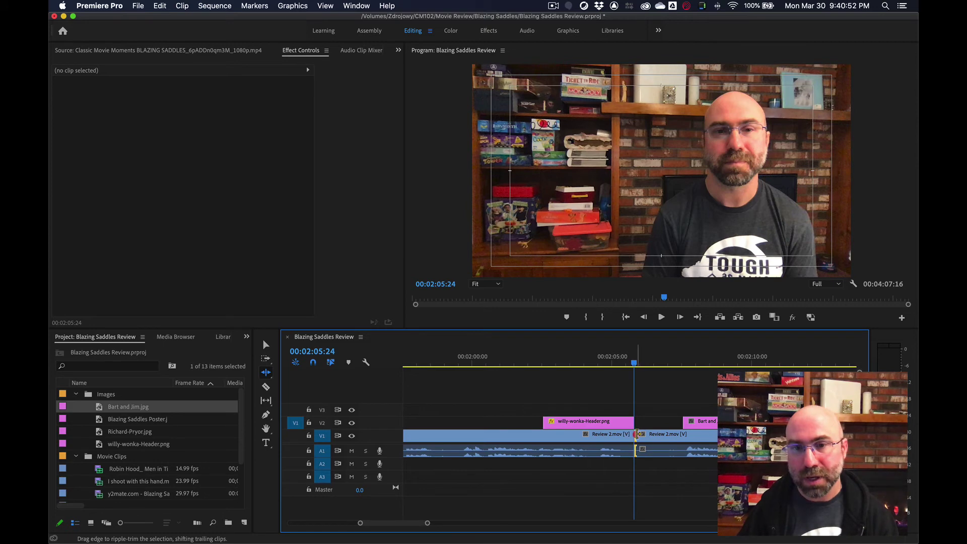
pyautogui.moveTo(637, 433); pyautogui.dragTo(680, 435)
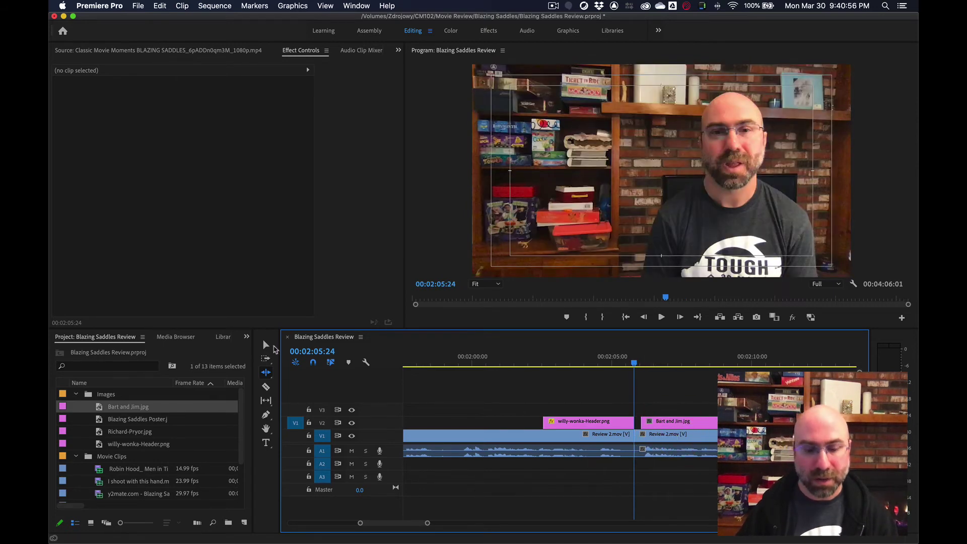
pyautogui.press('v')
pyautogui.moveTo(680, 427); pyautogui.dragTo(673, 428)
# Resize Bart and Jim.jpg to scale 82.1 at position 633.0, 363.5 so it fills the frame.
pyautogui.press('-')
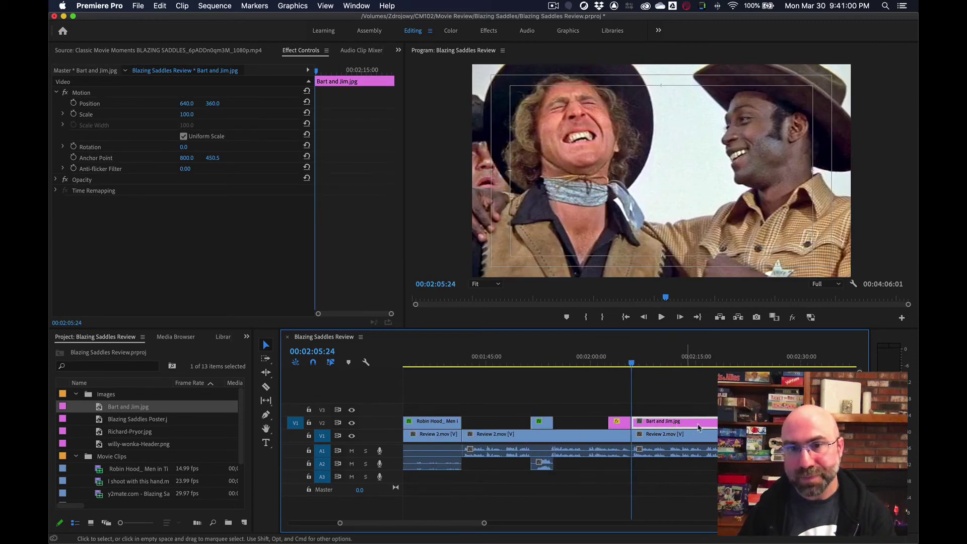
pyautogui.click(623, 360)
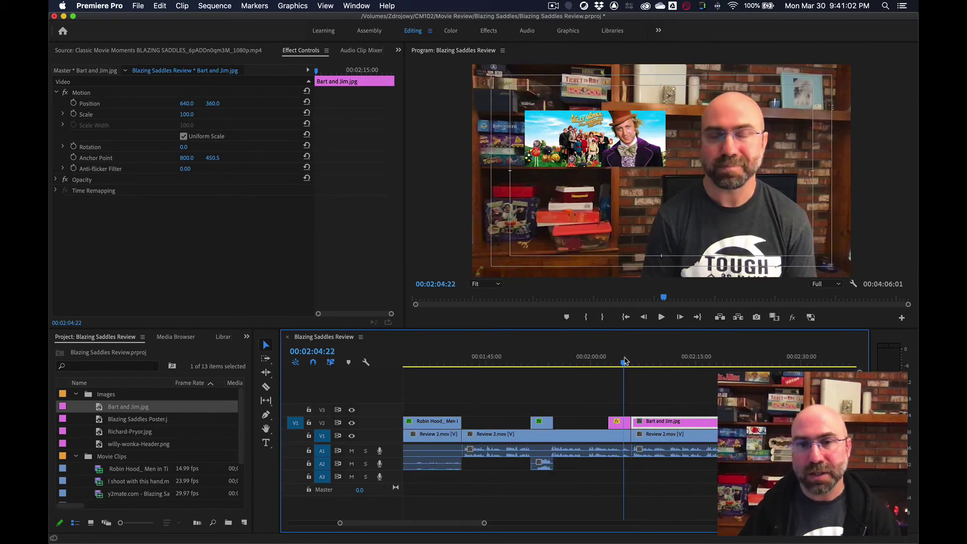
pyautogui.click(661, 361)
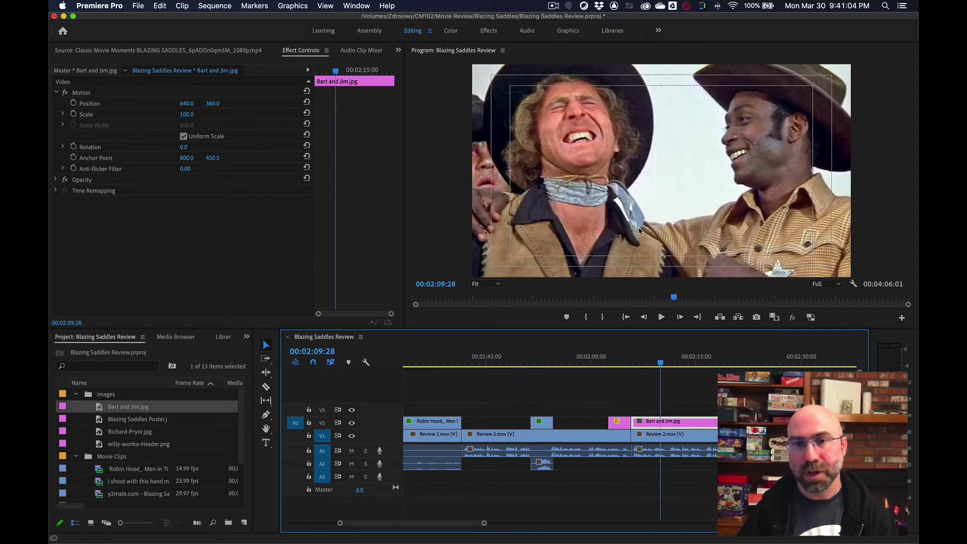
pyautogui.click(635, 213)
pyautogui.moveTo(558, 121); pyautogui.dragTo(578, 151)
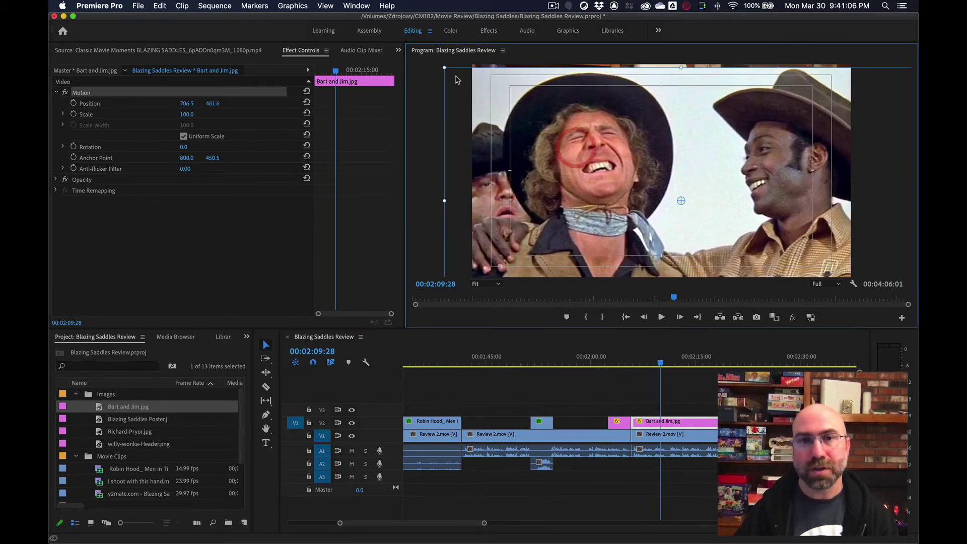
pyautogui.moveTo(444, 67); pyautogui.dragTo(492, 95)
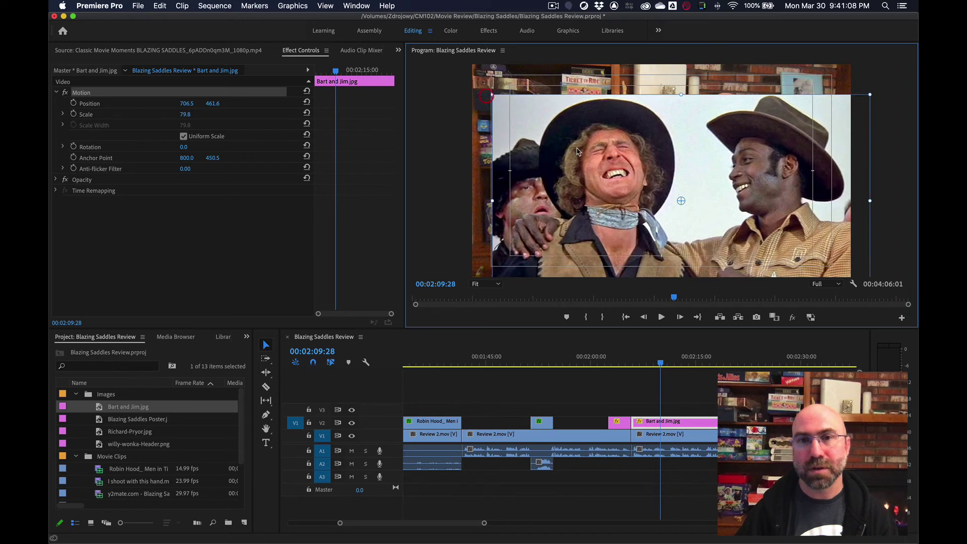
pyautogui.moveTo(577, 151); pyautogui.dragTo(555, 120)
pyautogui.moveTo(848, 277); pyautogui.dragTo(854, 283)
pyautogui.moveTo(771, 238); pyautogui.dragTo(772, 238)
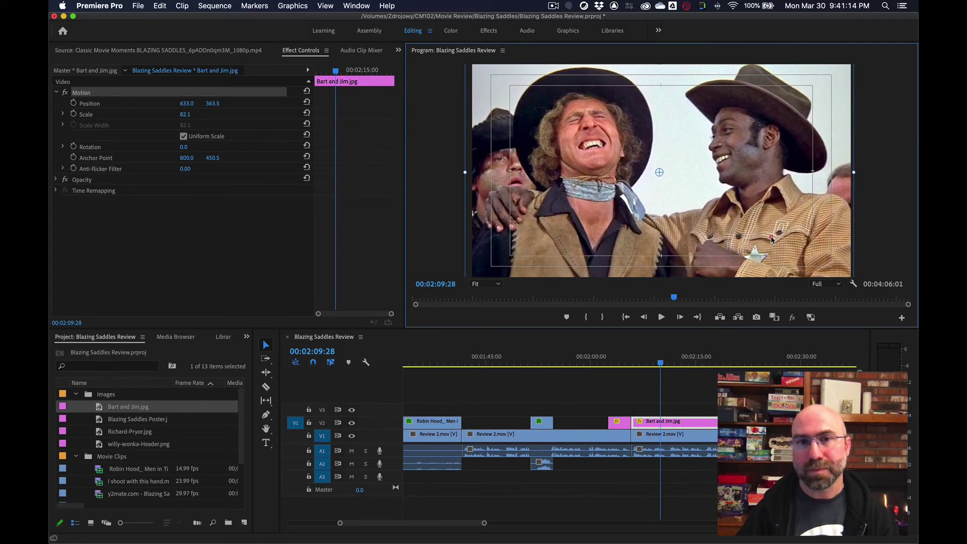
pyautogui.click(620, 361)
pyautogui.press('space')
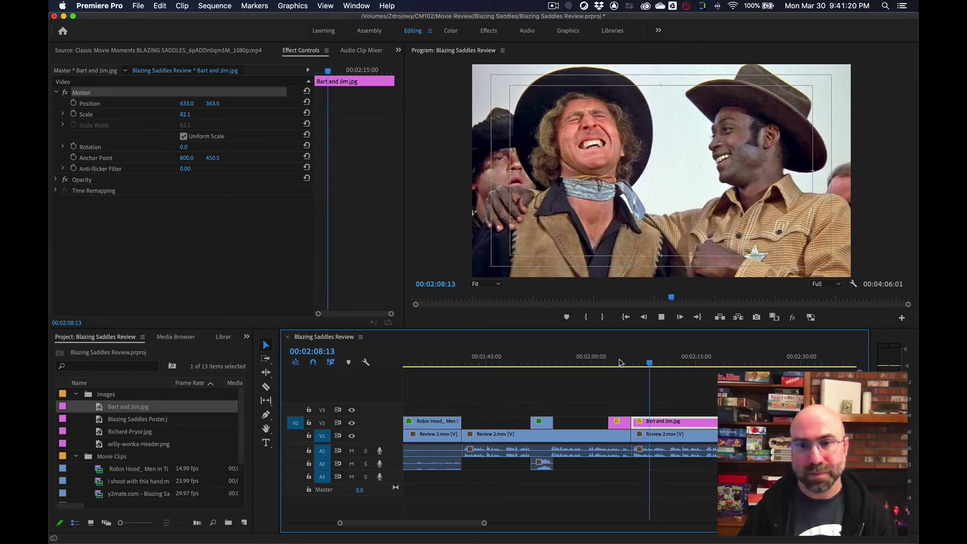
# Trim the Bart and Jim image to end at 00:02:16:04.
pyautogui.hscroll(5, 626, 403)
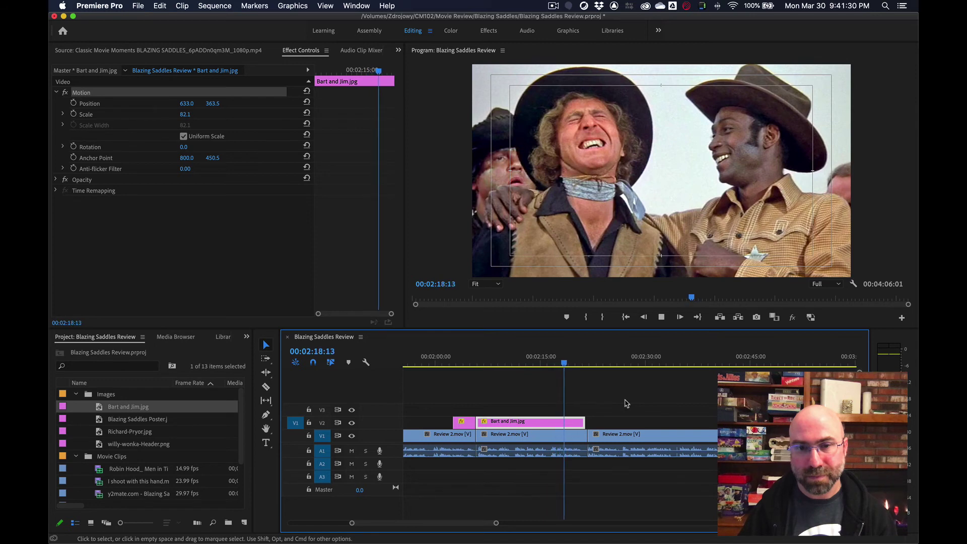
pyautogui.press('space')
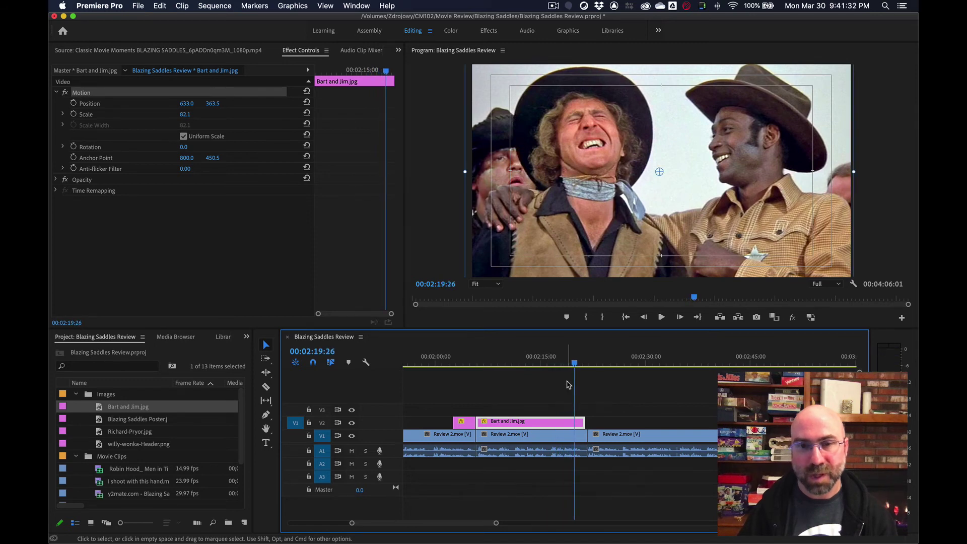
pyautogui.press('space')
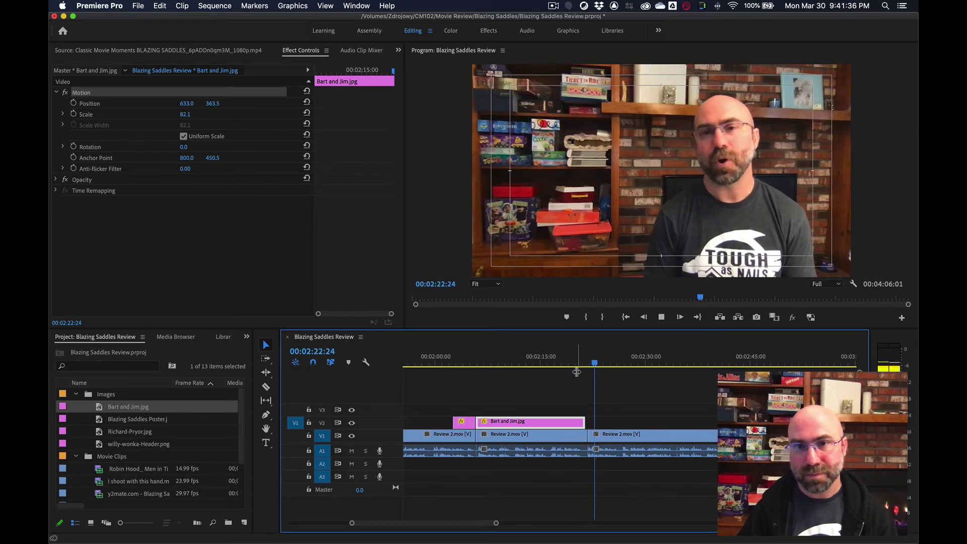
pyautogui.press('space')
pyautogui.moveTo(599, 365); pyautogui.dragTo(549, 365)
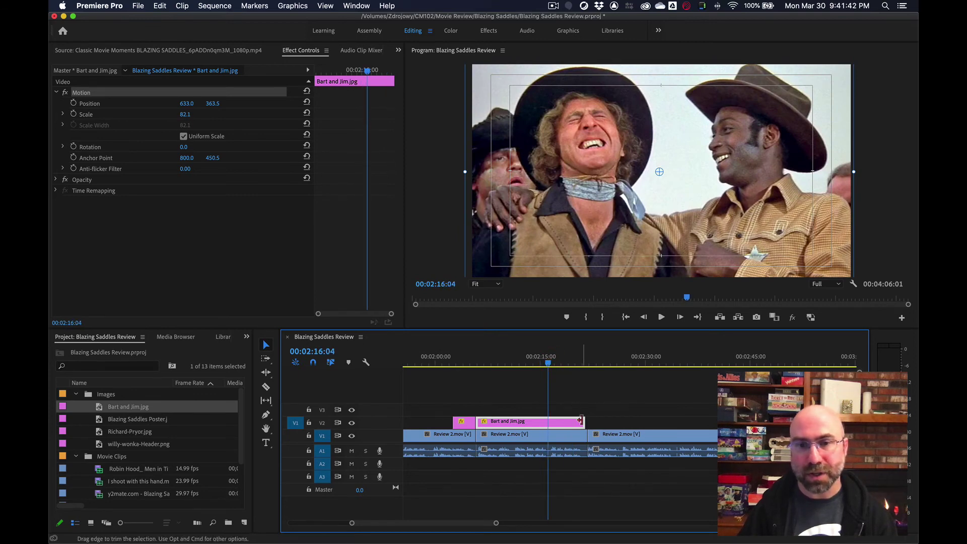
pyautogui.moveTo(583, 422); pyautogui.dragTo(544, 420)
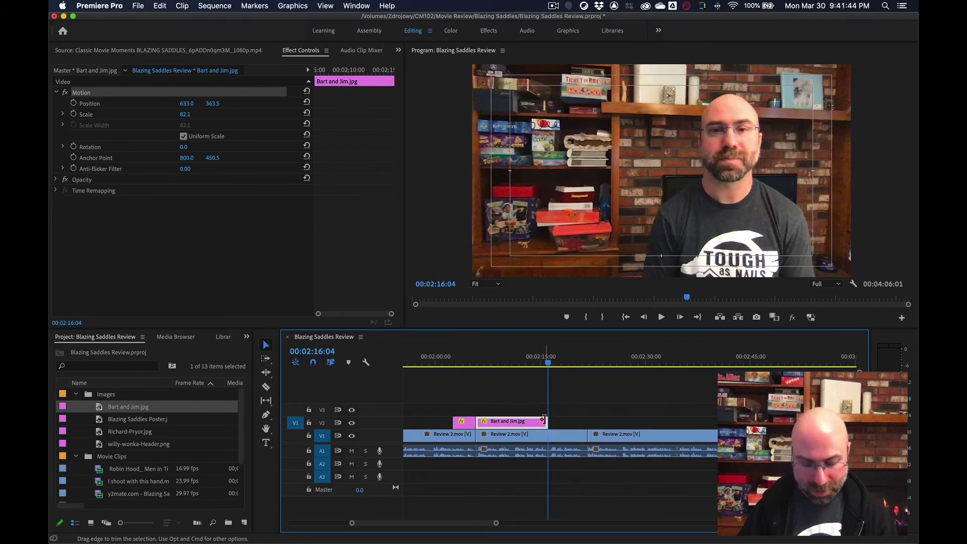
# Split Review 2 at 00:02:16:04 and push all later clips right with Track Select Forward to open a gap.
pyautogui.press('c')
pyautogui.click(550, 437)
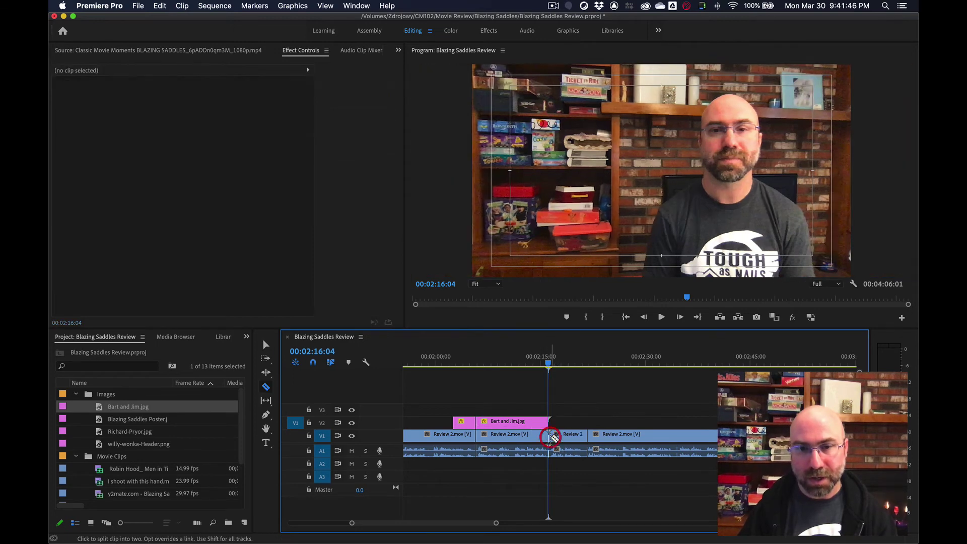
pyautogui.click(267, 359)
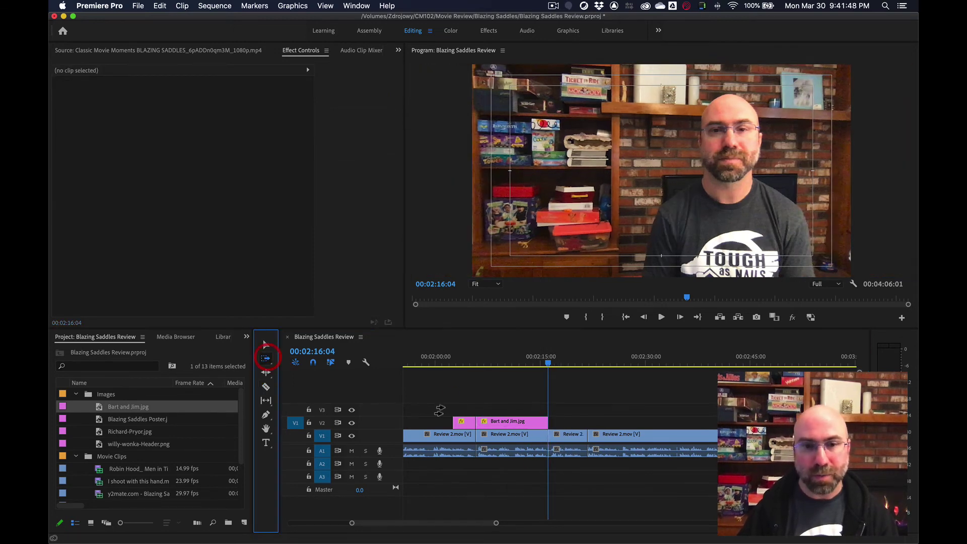
pyautogui.click(574, 437)
pyautogui.moveTo(625, 438); pyautogui.dragTo(685, 436)
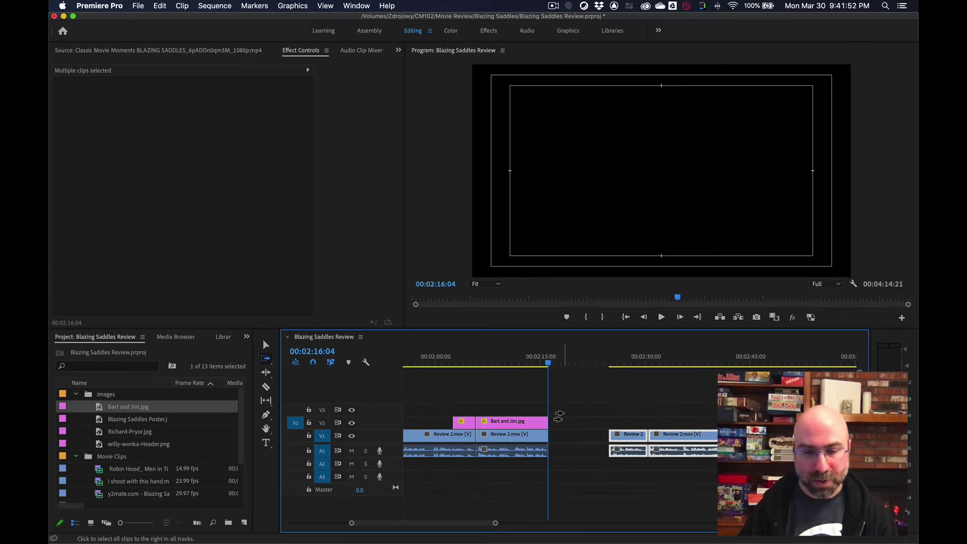
pyautogui.press('v')
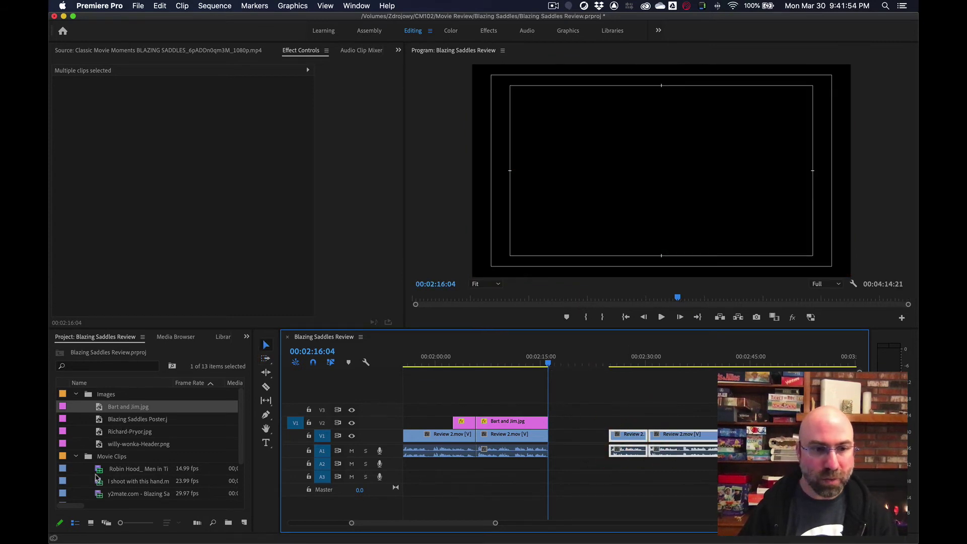
# Mark an Out point at 00;00;19;14 in I shoot with this hand.mp4 and drop it on V2 at 00:02:16:04.
pyautogui.doubleClick(101, 485)
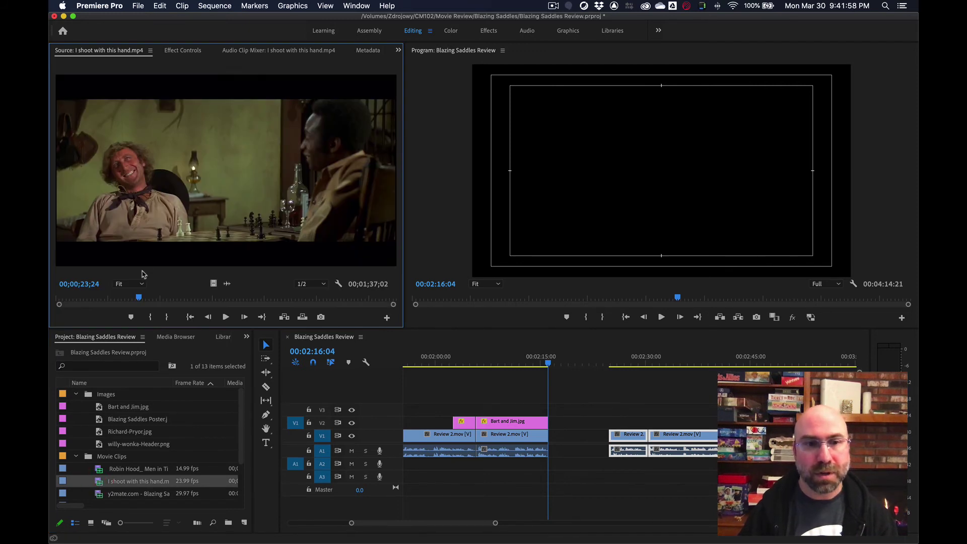
pyautogui.press('space')
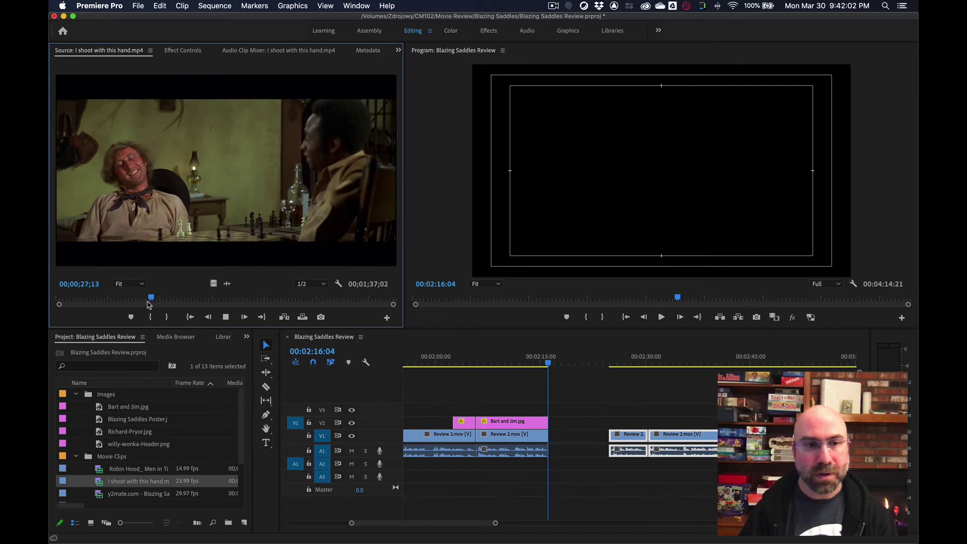
pyautogui.moveTo(156, 300); pyautogui.dragTo(56, 302)
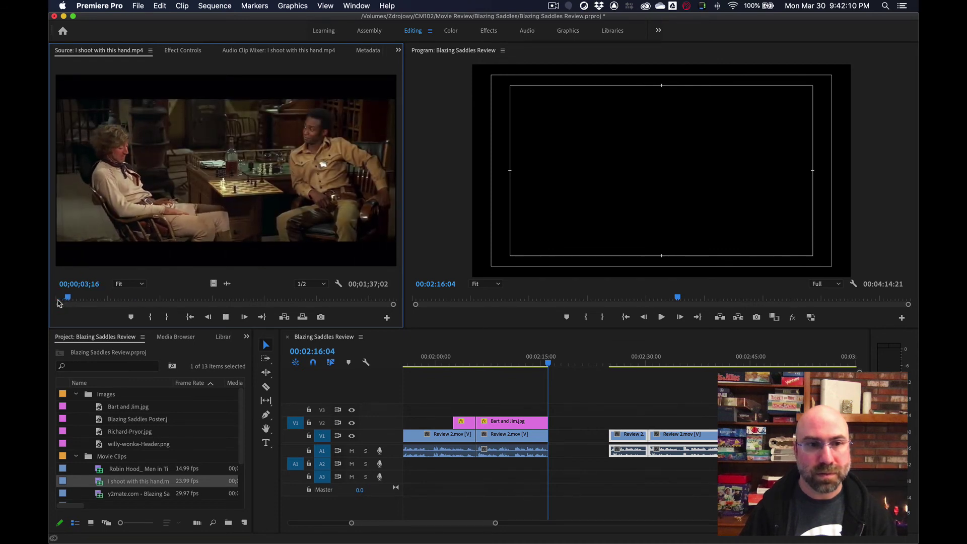
pyautogui.moveTo(72, 300); pyautogui.dragTo(50, 301)
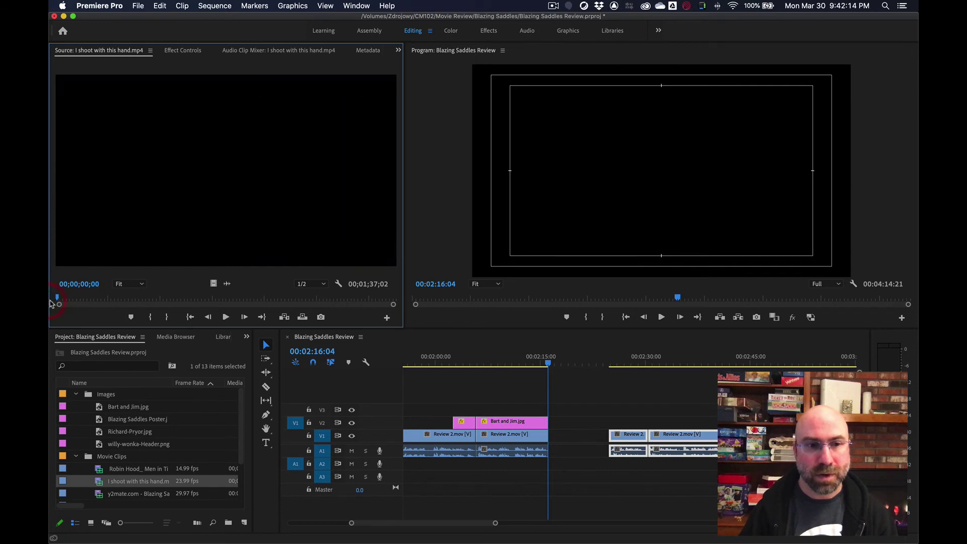
pyautogui.click(141, 298)
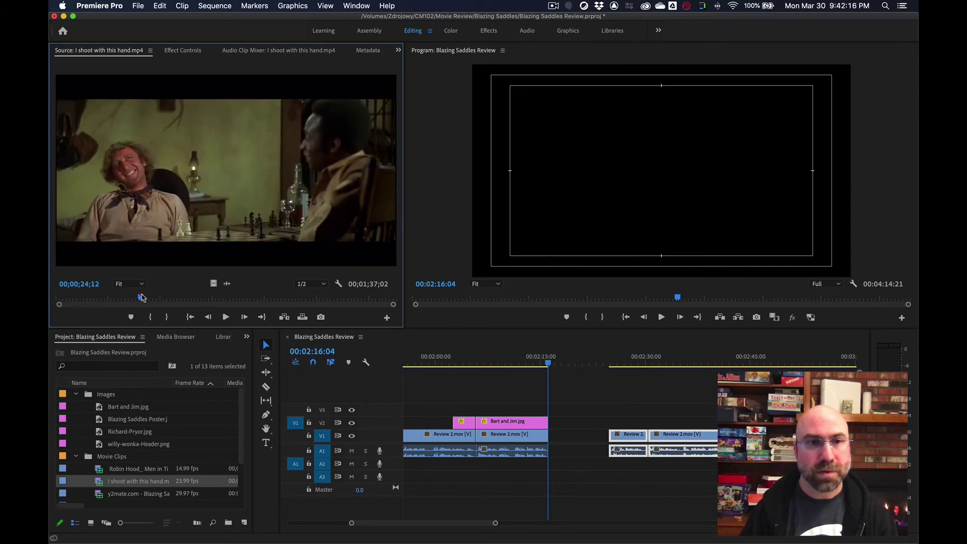
pyautogui.moveTo(141, 298); pyautogui.dragTo(115, 299)
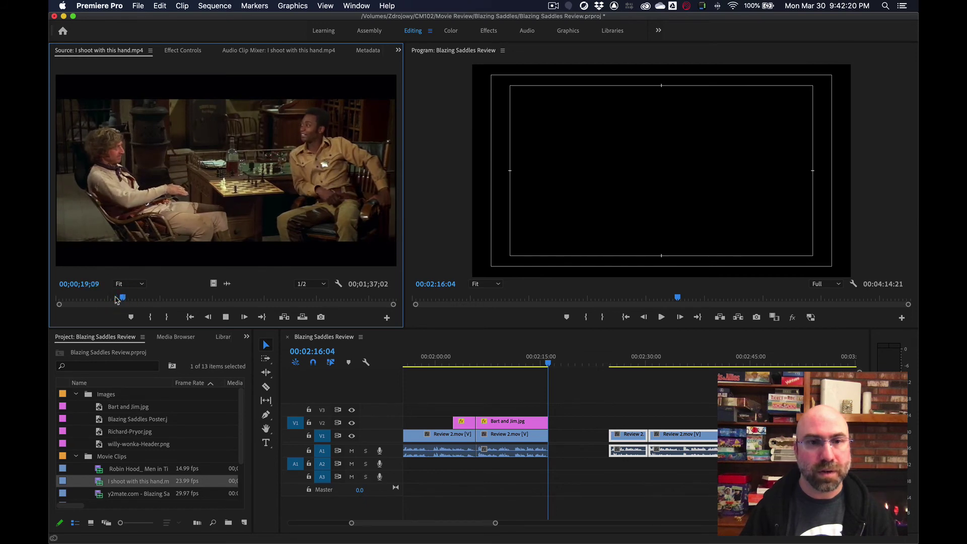
pyautogui.press('space')
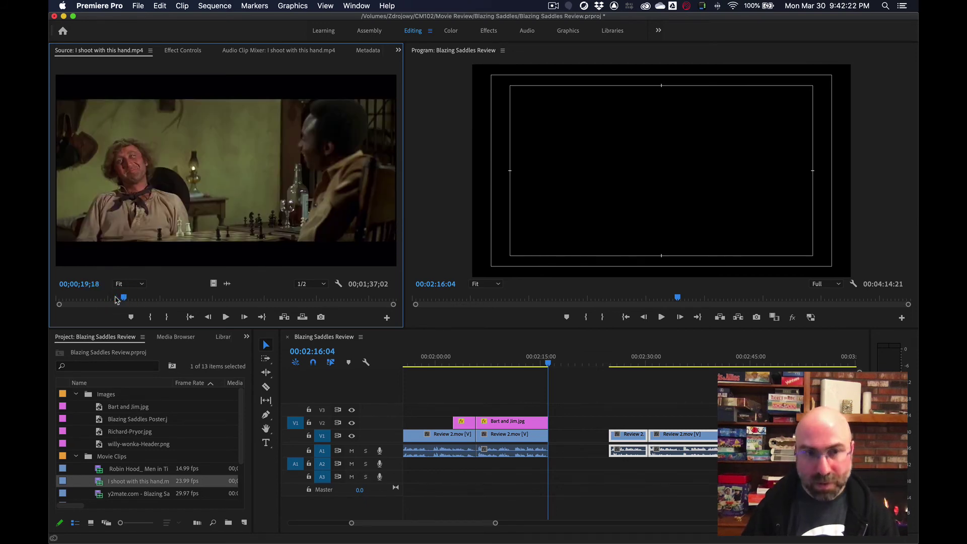
pyautogui.press('Left')
pyautogui.press('Left')
pyautogui.press('Left')
pyautogui.press('Left')
pyautogui.press('o')
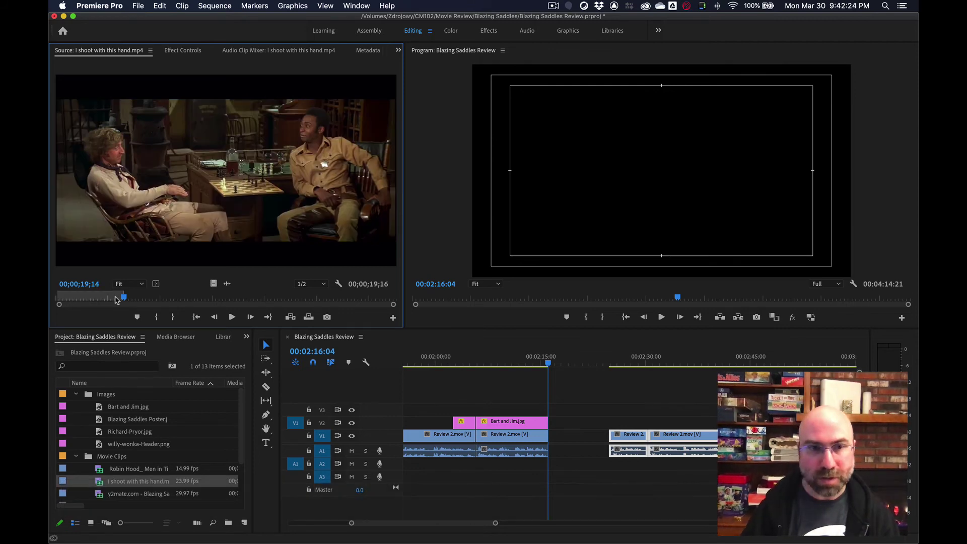
pyautogui.moveTo(160, 220); pyautogui.dragTo(553, 422)
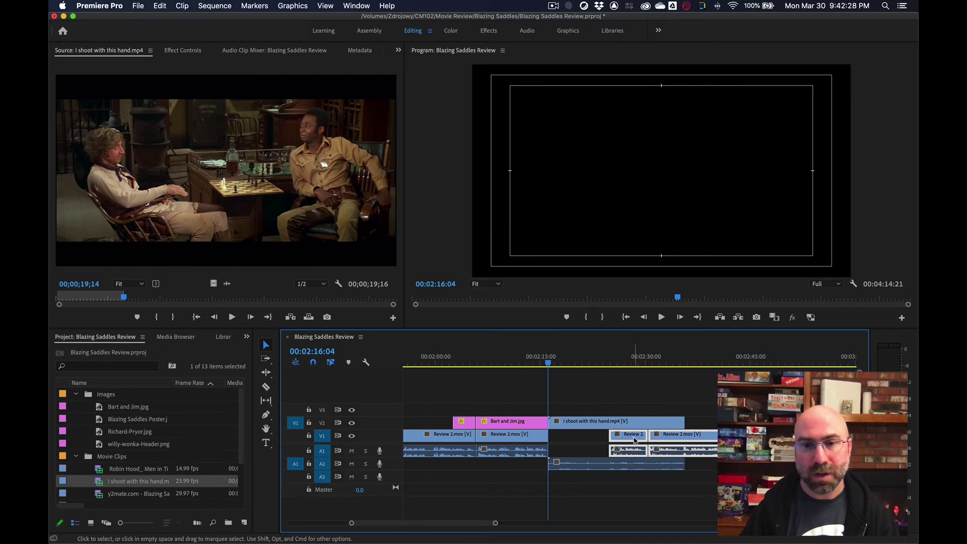
# Slide the Review 2 clip so it resumes at the end of the I shoot with this hand clip.
pyautogui.moveTo(635, 440); pyautogui.dragTo(706, 437)
pyautogui.click(537, 363)
pyautogui.press('space')
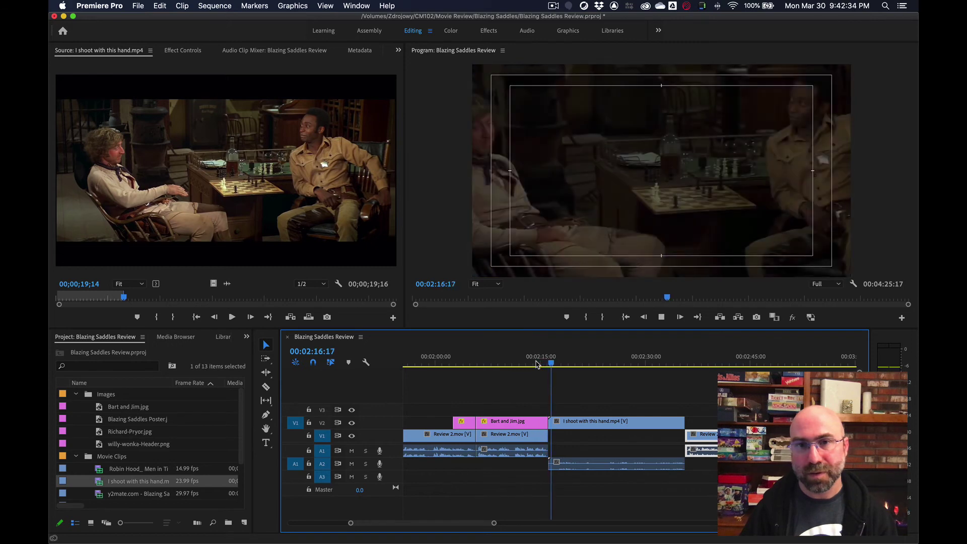
pyautogui.press('space')
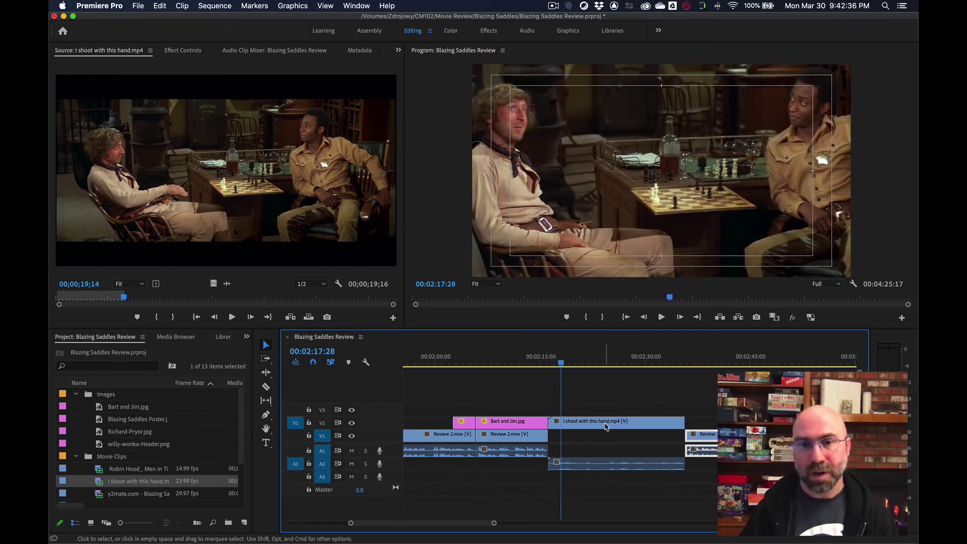
# Scale the I shoot with this hand clip to 69.2 at position 638.2, 354.7, then preview.
pyautogui.click(606, 426)
pyautogui.click(573, 211)
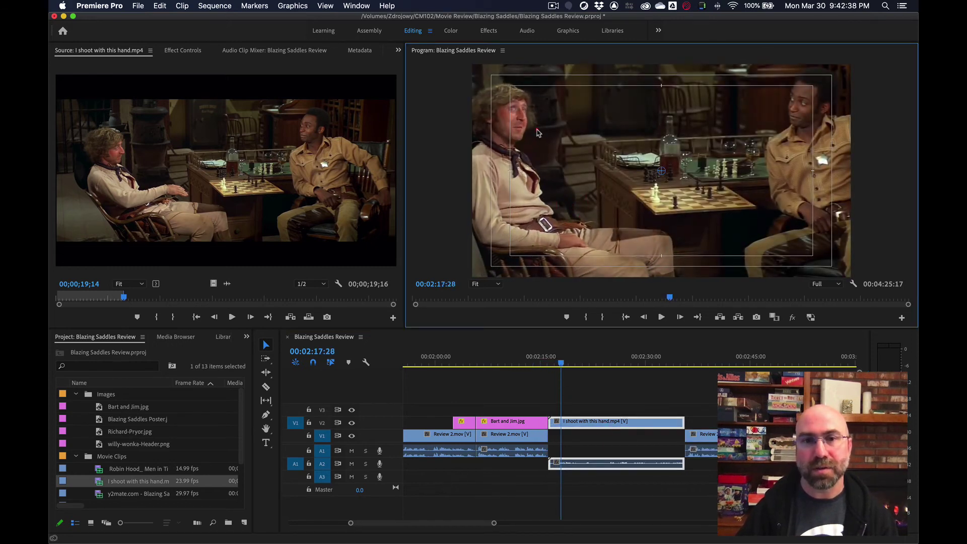
pyautogui.moveTo(538, 133); pyautogui.dragTo(454, 73)
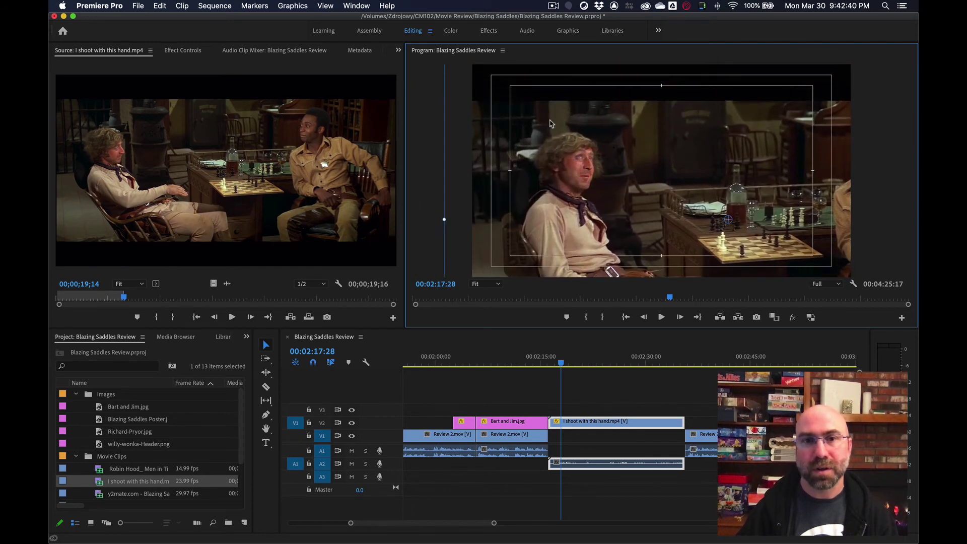
pyautogui.moveTo(552, 124); pyautogui.dragTo(511, 109)
pyautogui.moveTo(464, 80); pyautogui.dragTo(478, 88)
pyautogui.moveTo(528, 129); pyautogui.dragTo(522, 105)
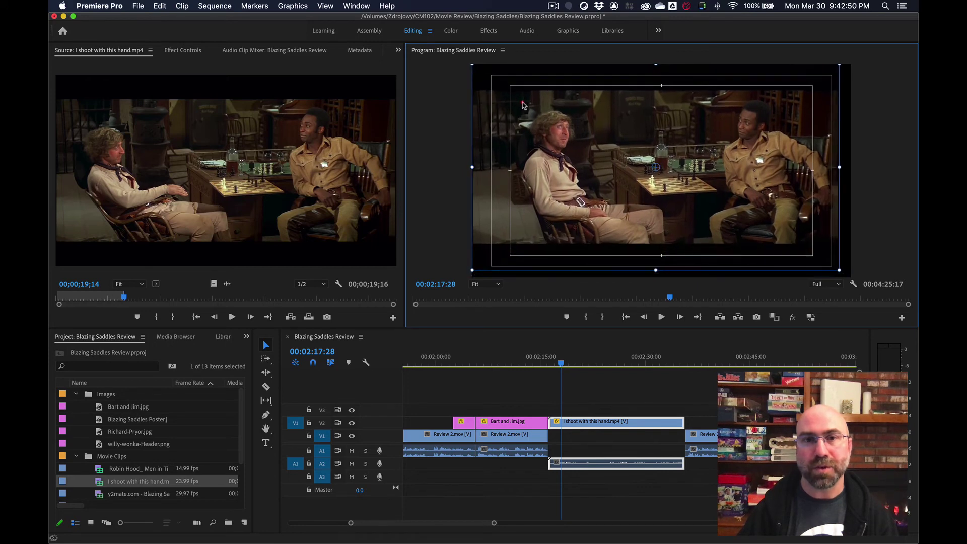
pyautogui.moveTo(839, 269); pyautogui.dragTo(857, 277)
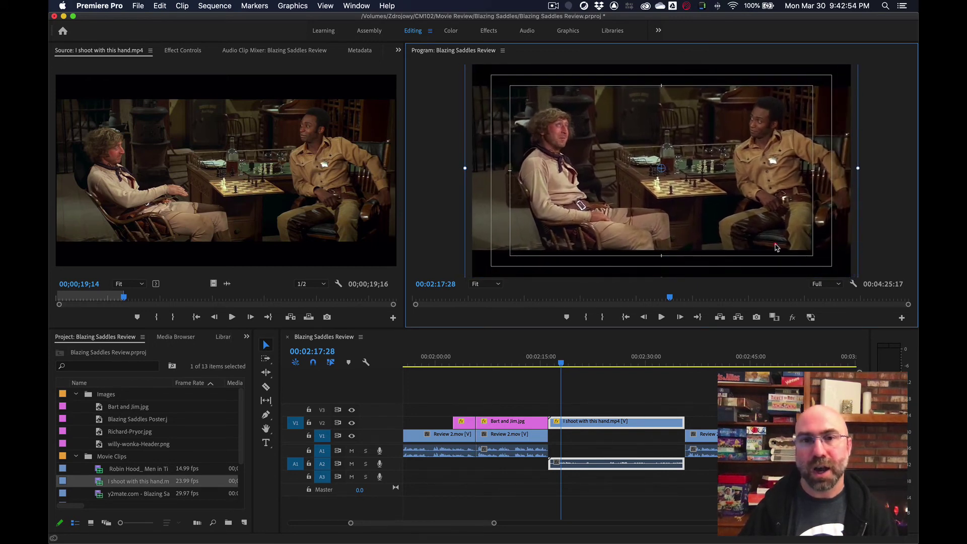
pyautogui.moveTo(771, 244); pyautogui.dragTo(772, 244)
pyautogui.click(188, 51)
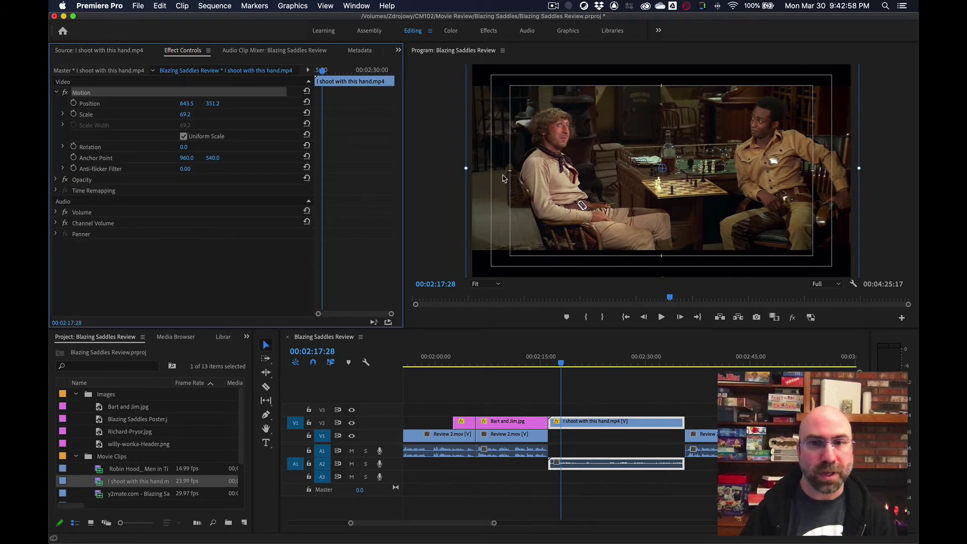
pyautogui.moveTo(571, 167); pyautogui.dragTo(570, 167)
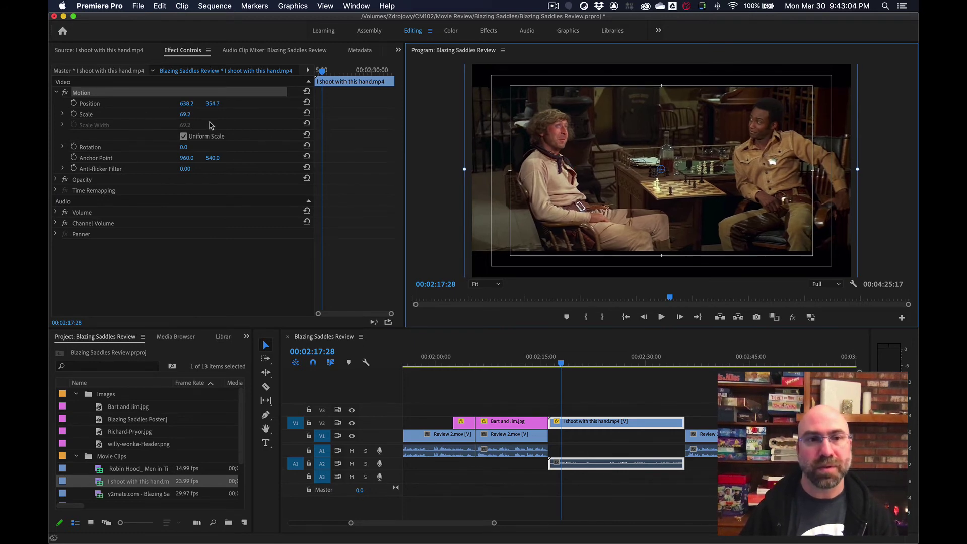
pyautogui.click(545, 360)
pyautogui.press('space')
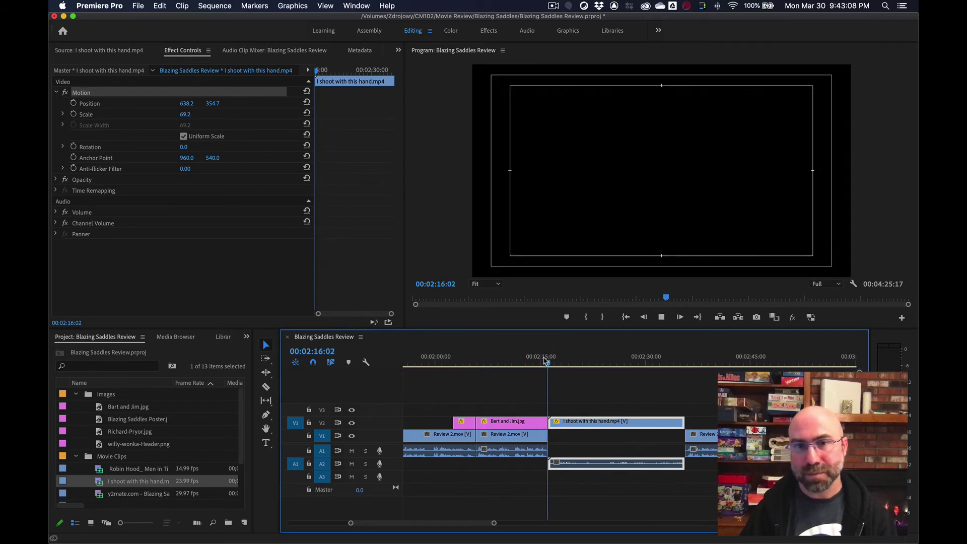
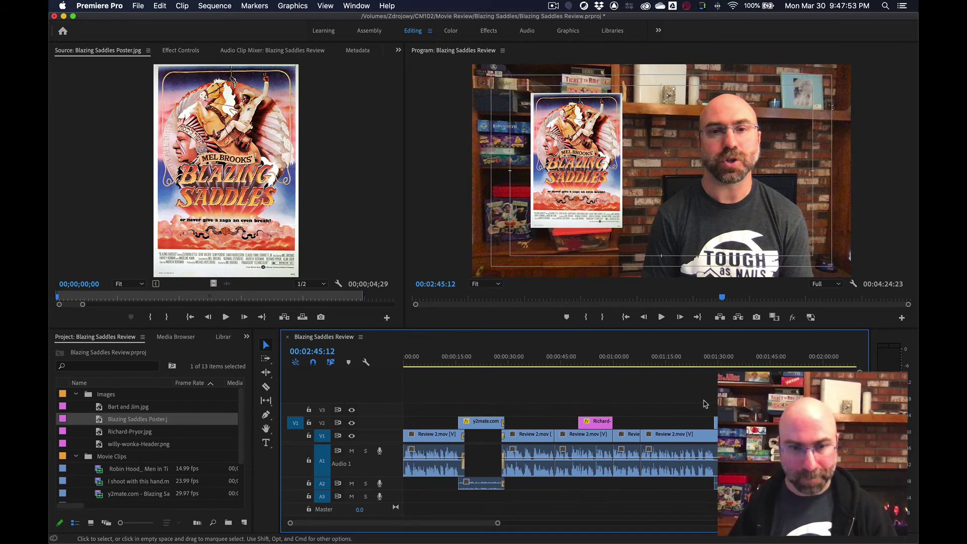
# Shift every clip in the sequence five seconds later with the Track Select Forward tool.
pyautogui.click(265, 360)
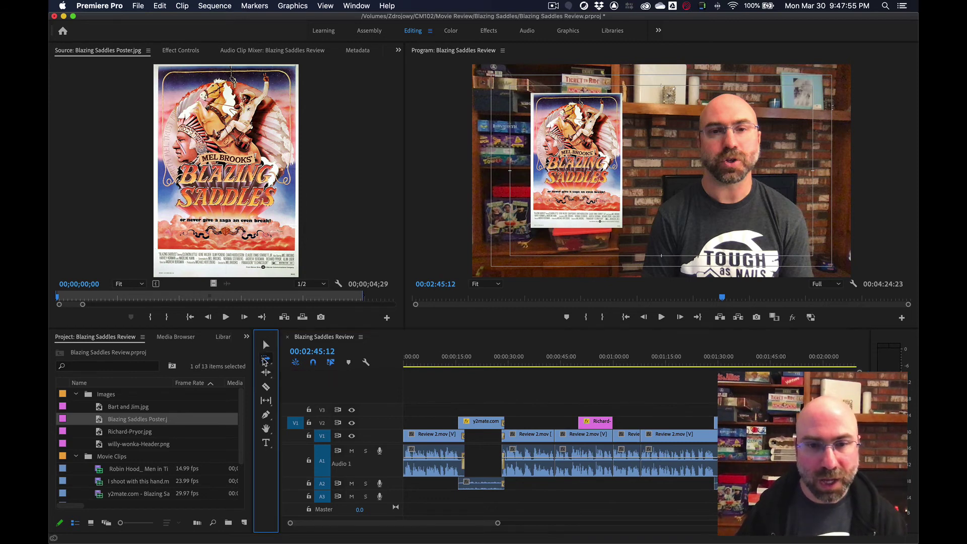
pyautogui.click(411, 360)
pyautogui.press('=')
pyautogui.press('=')
pyautogui.press('=')
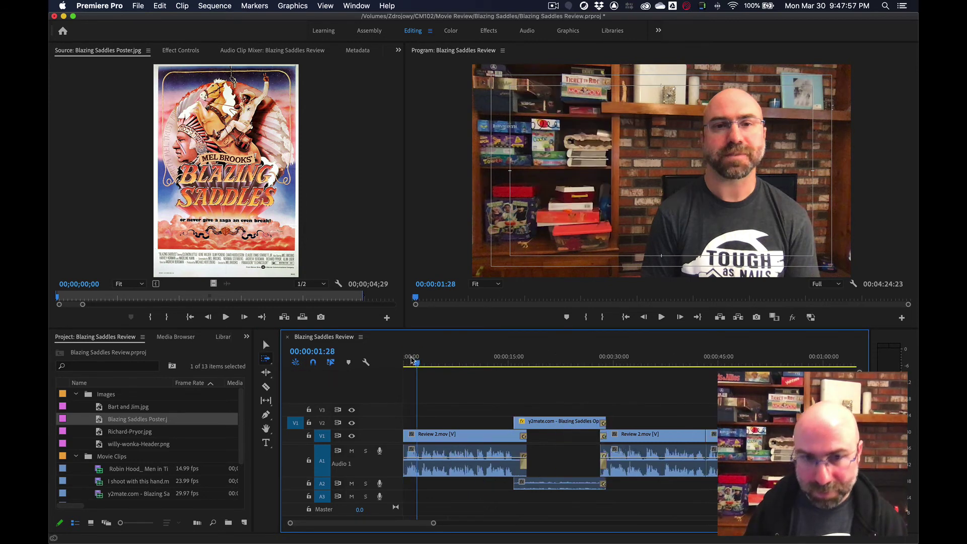
pyautogui.moveTo(431, 366); pyautogui.dragTo(473, 366)
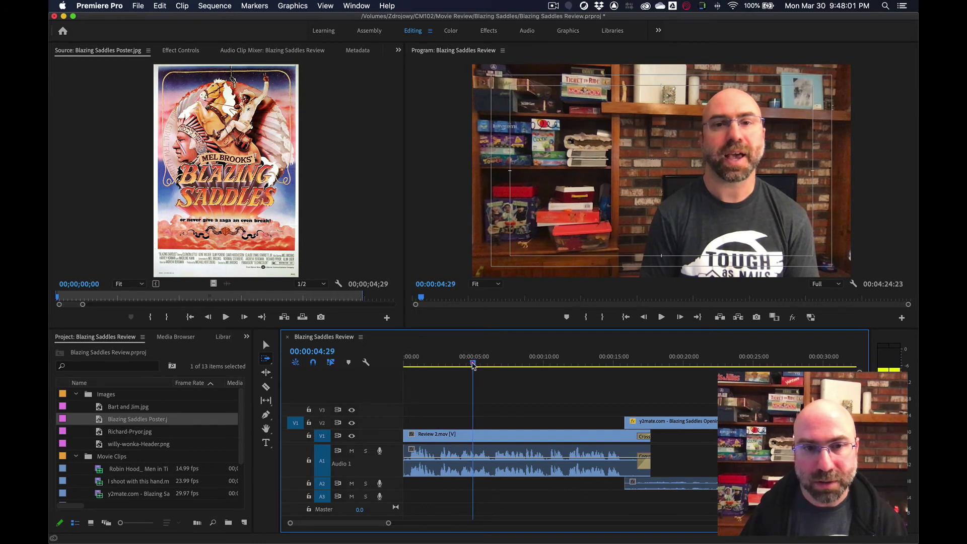
pyautogui.press('Right')
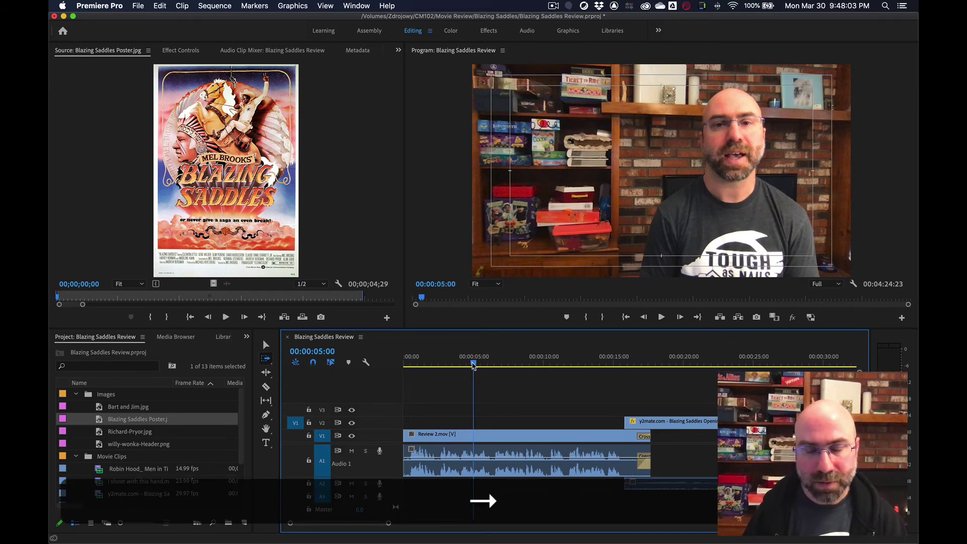
pyautogui.moveTo(428, 436); pyautogui.dragTo(499, 436)
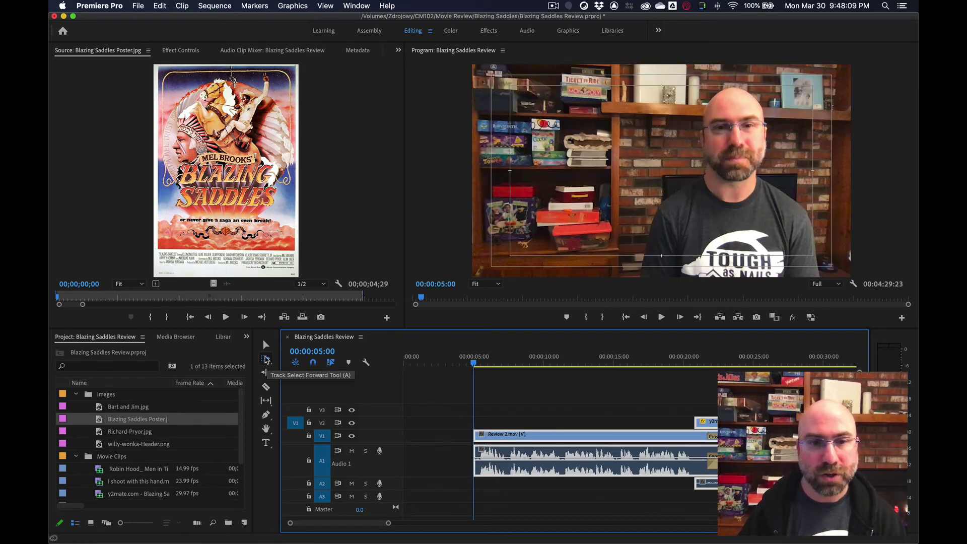
# Return to ordinary selection and bring the playhead back to 00:00:00:00.
pyautogui.click(266, 345)
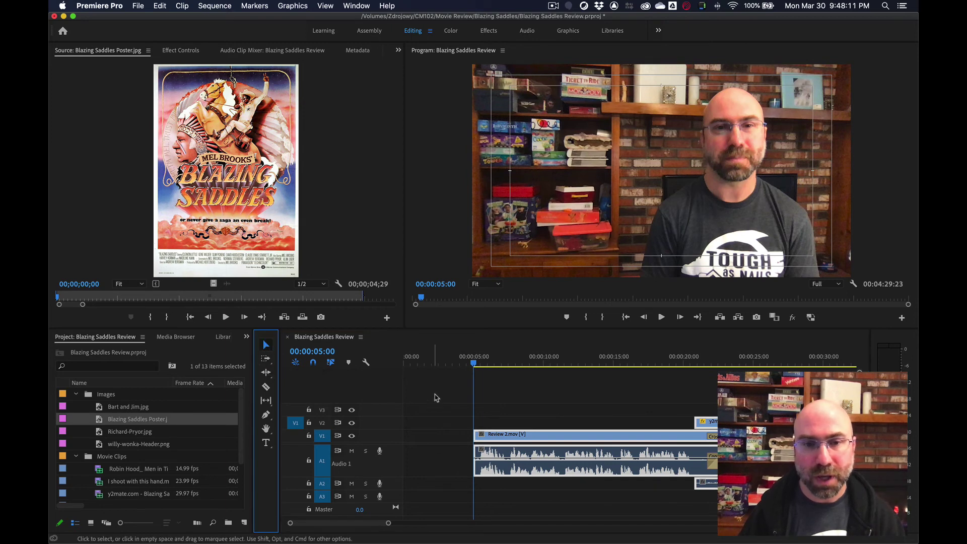
pyautogui.click(456, 385)
pyautogui.press('Left')
pyautogui.click(450, 420)
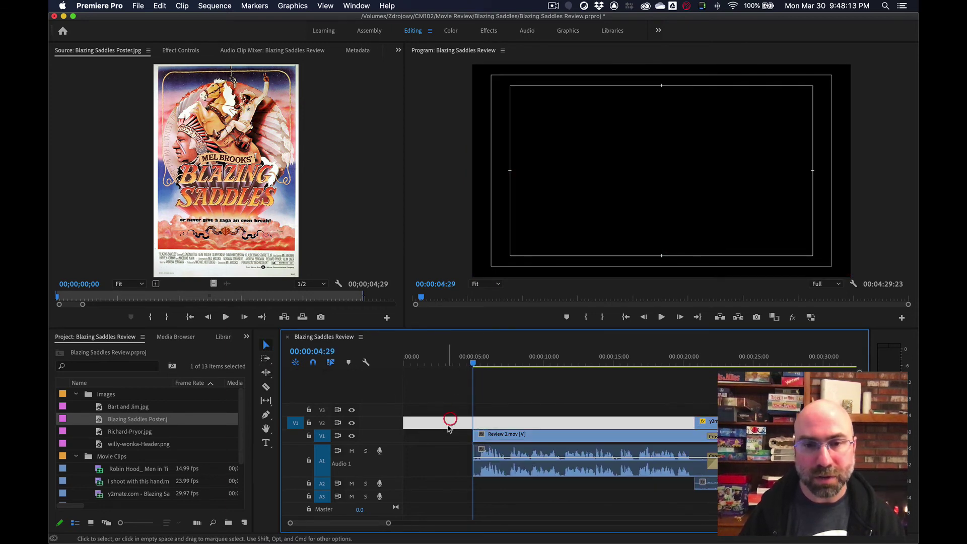
pyautogui.moveTo(472, 364); pyautogui.dragTo(398, 372)
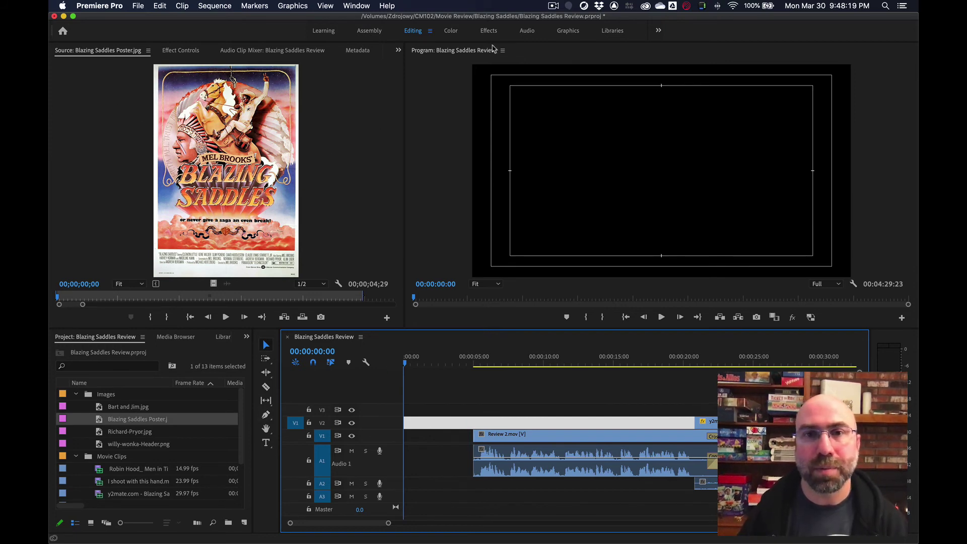
# In the Graphics workspace, search the templates for 'title' and pick Film Title.
pyautogui.click(568, 31)
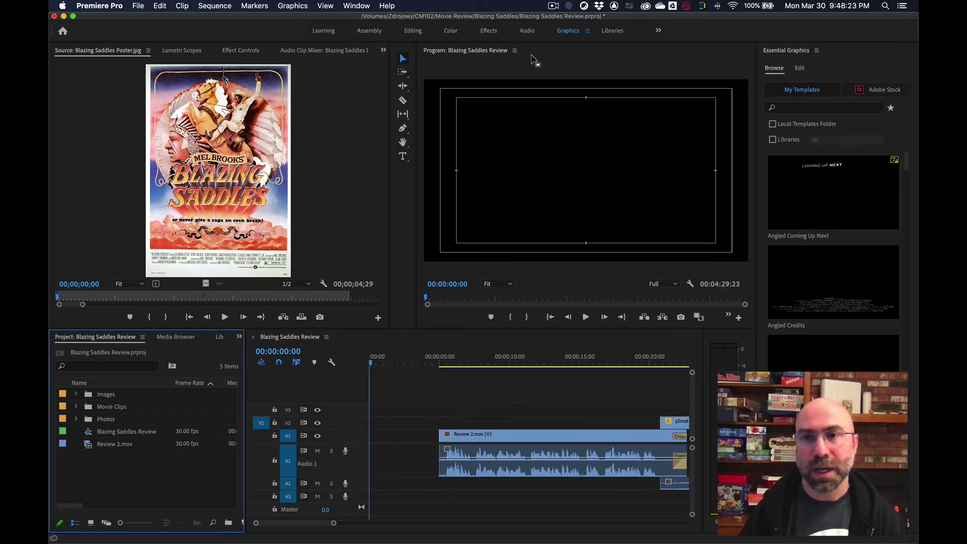
pyautogui.scroll(-5, 840, 334)
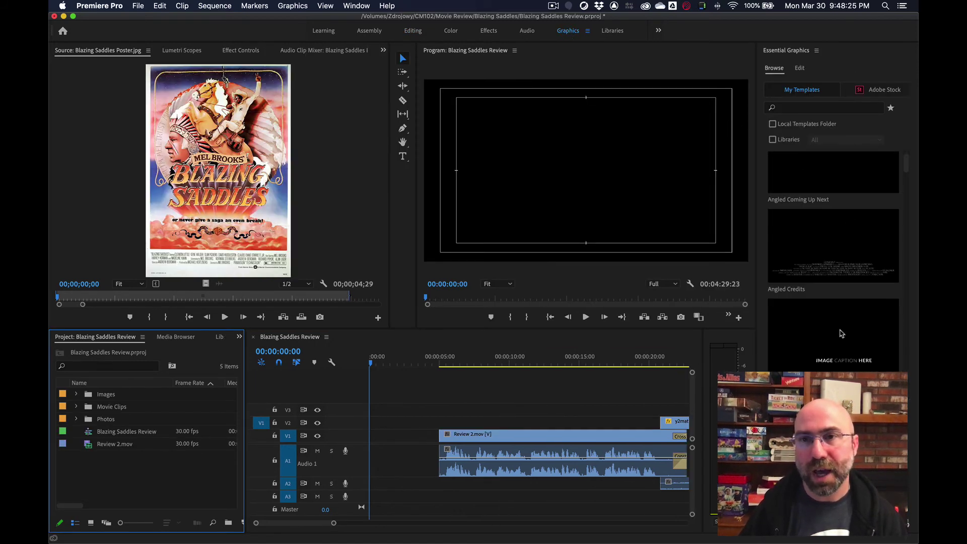
pyautogui.scroll(-8, 841, 333)
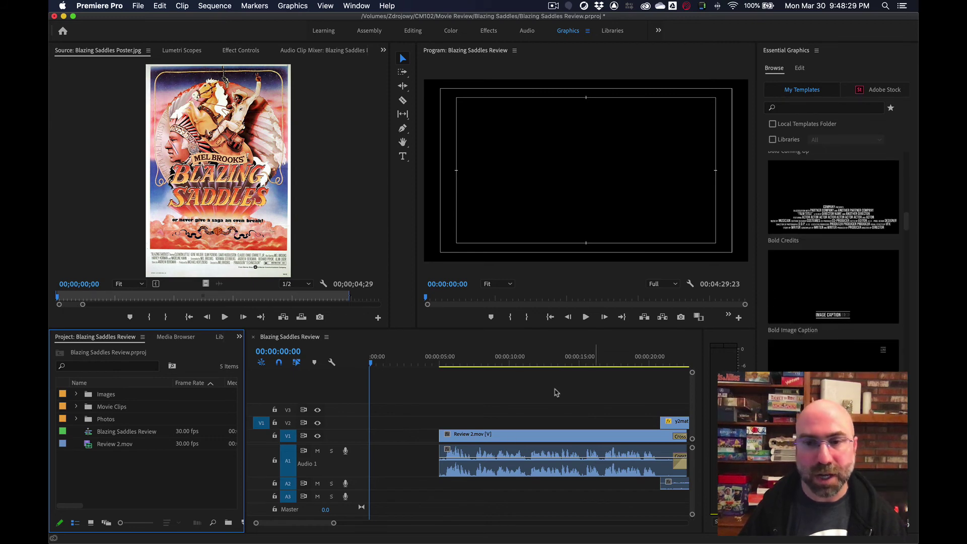
pyautogui.scroll(-5, 803, 302)
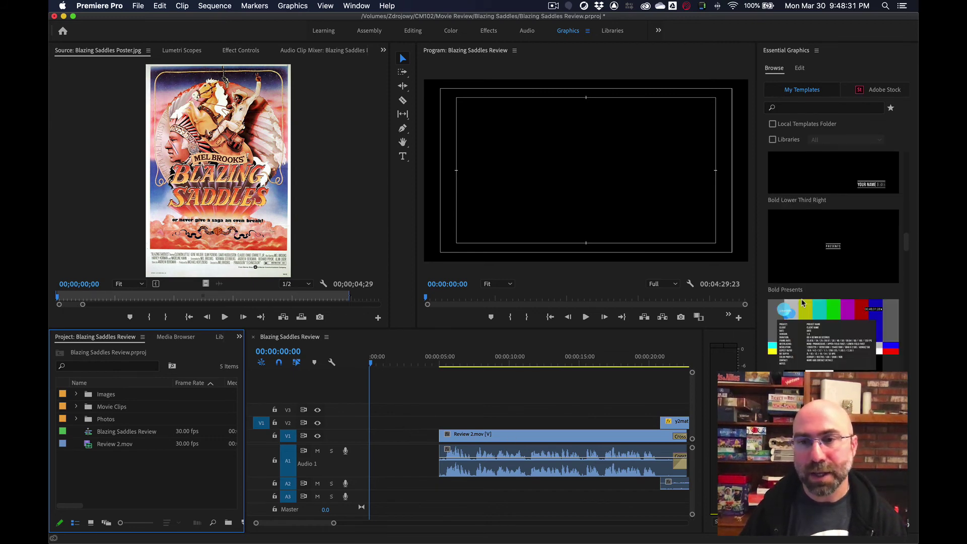
pyautogui.scroll(15, 803, 302)
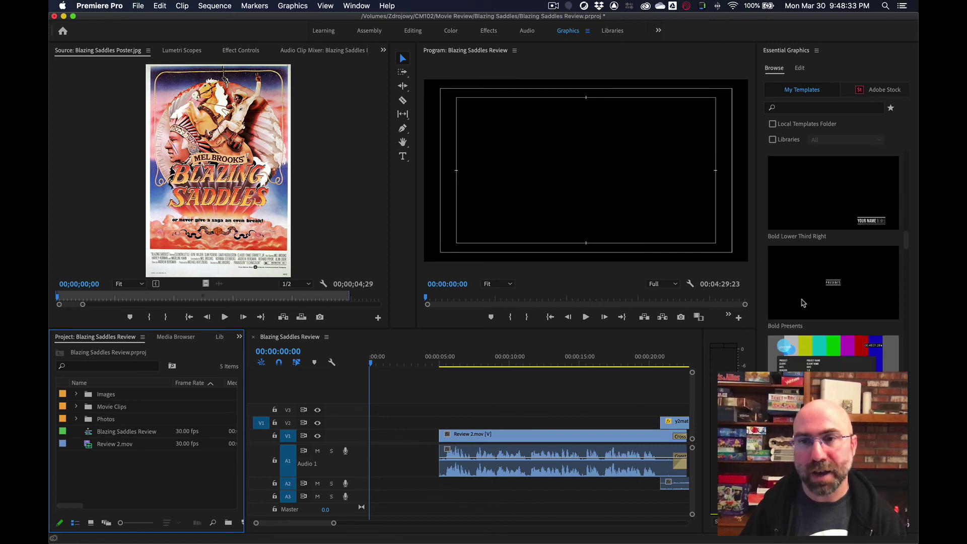
pyautogui.click(806, 107)
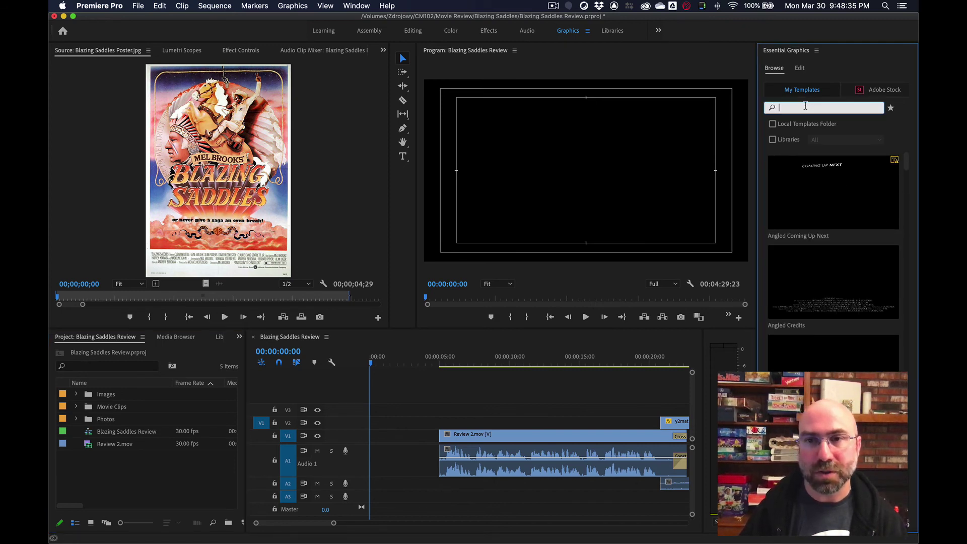
pyautogui.write('title')
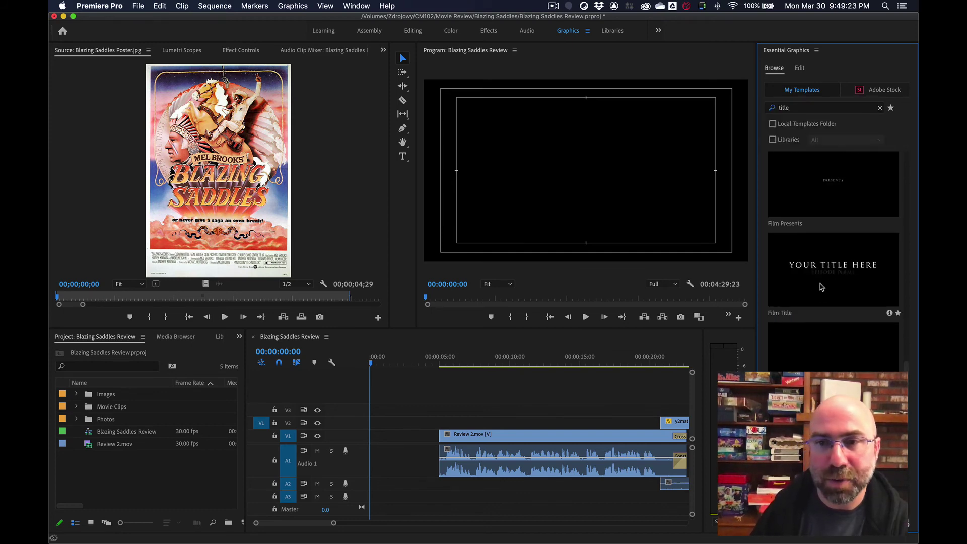
pyautogui.click(796, 287)
# Place the Film Title template in the opening gap on V2 and preview its animation.
pyautogui.moveTo(694, 313); pyautogui.dragTo(371, 419)
pyautogui.moveTo(365, 419); pyautogui.dragTo(369, 421)
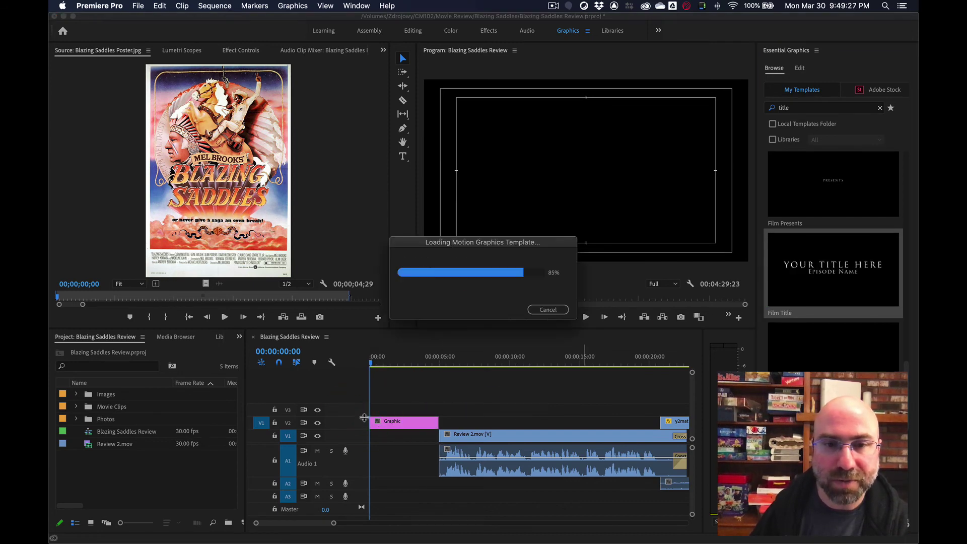
pyautogui.click(395, 363)
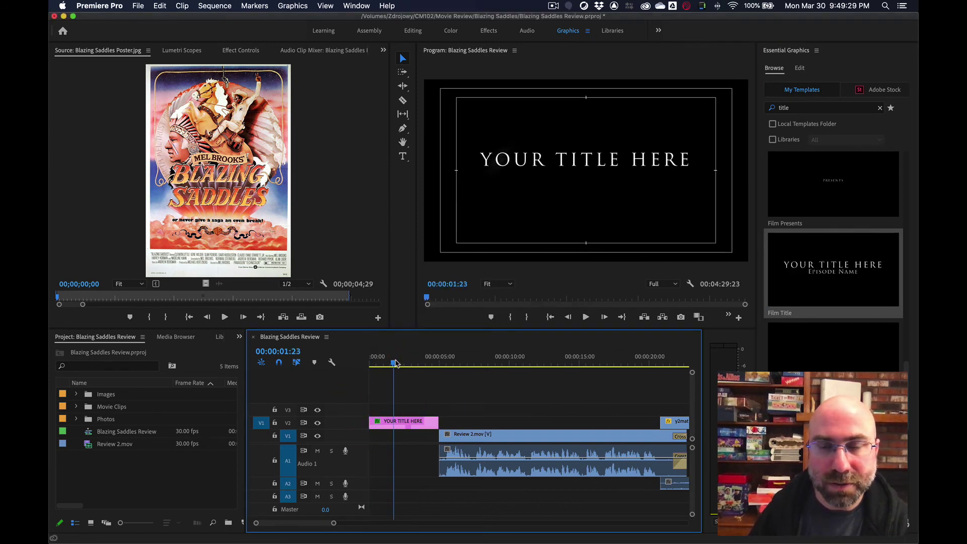
pyautogui.moveTo(396, 362); pyautogui.dragTo(408, 364)
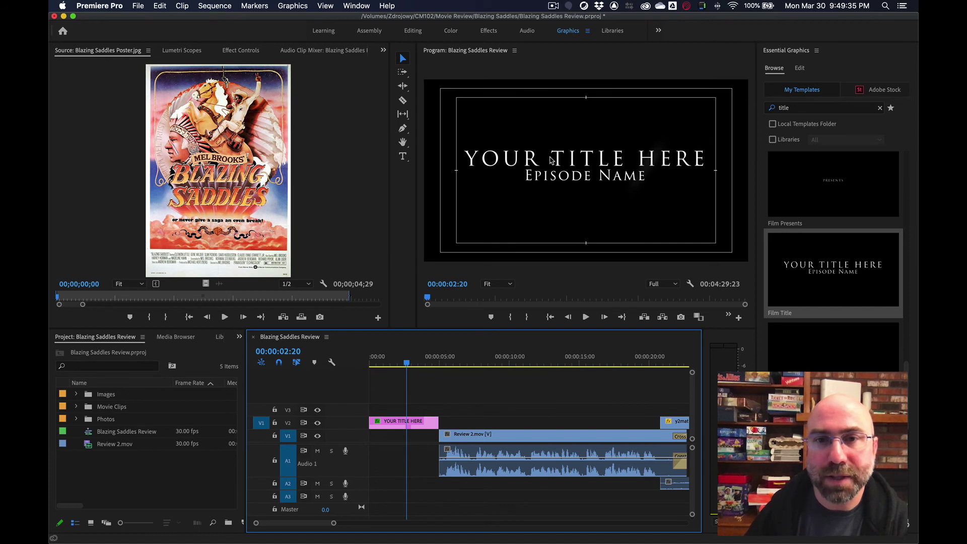
# Replace the placeholder title text with 'Blazing Saddles', then rewind to the sequence start.
pyautogui.click(568, 162)
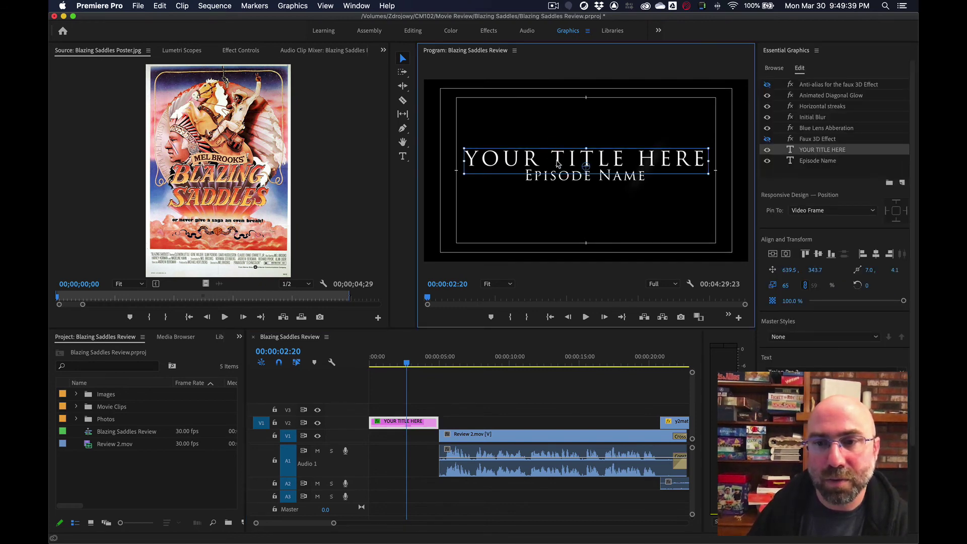
pyautogui.doubleClick(558, 163)
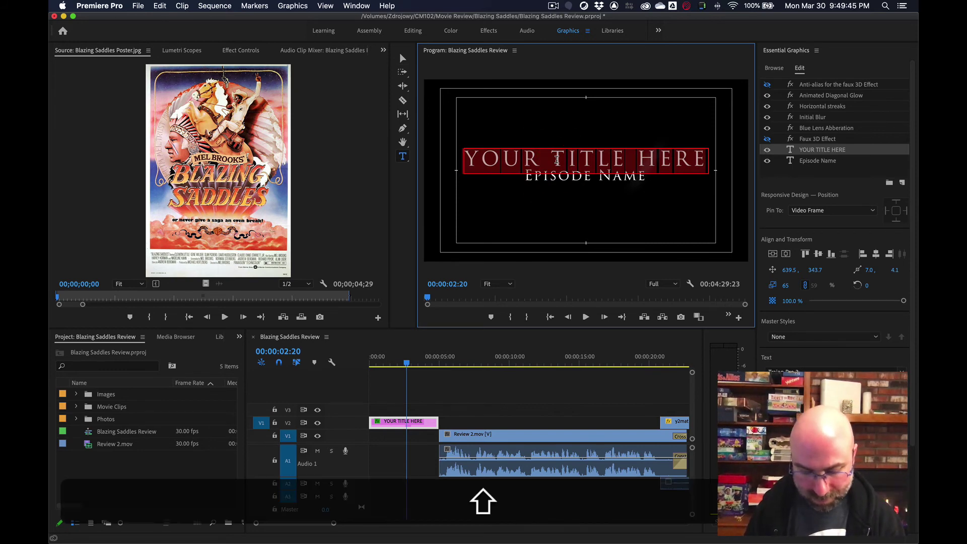
pyautogui.write('Blazing Saddles')
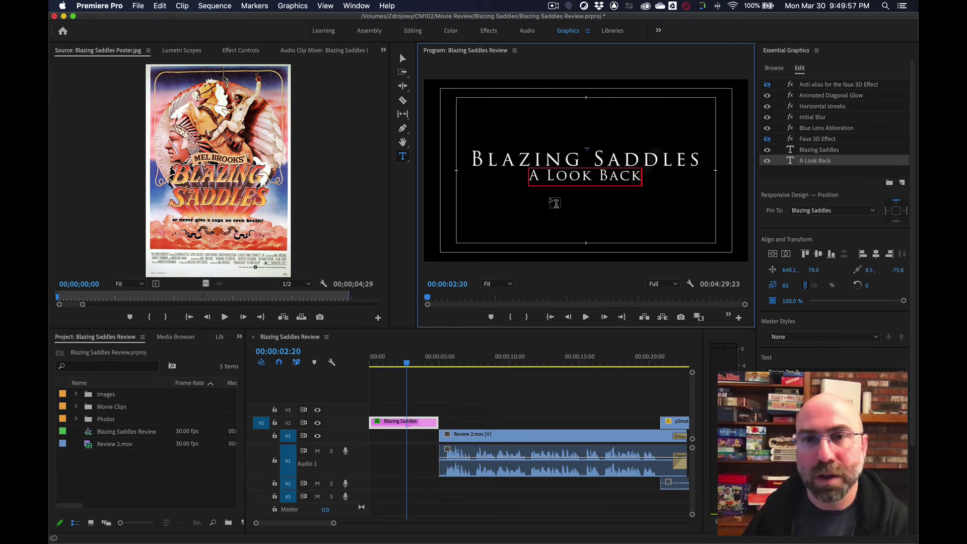
pyautogui.click(554, 203)
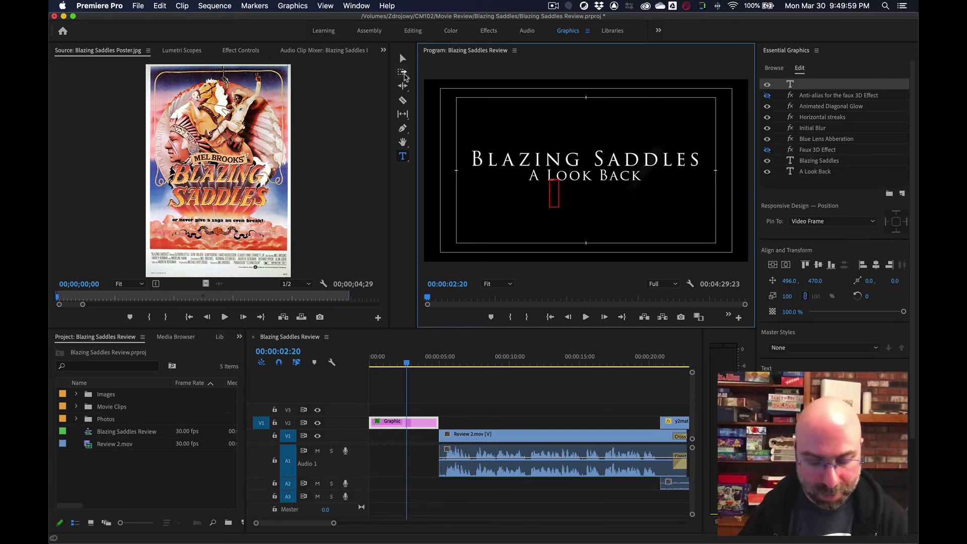
pyautogui.press('super+z')
pyautogui.click(401, 57)
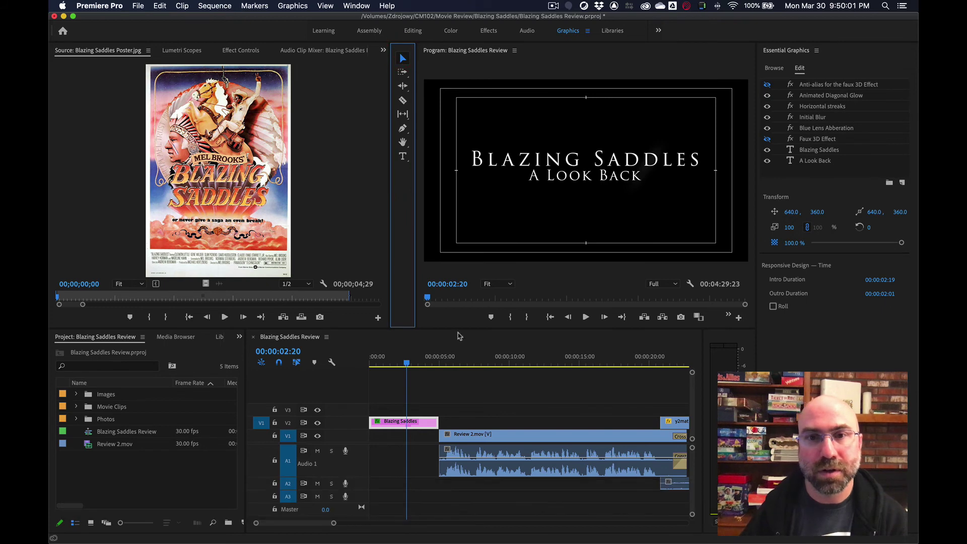
pyautogui.moveTo(418, 364); pyautogui.dragTo(367, 366)
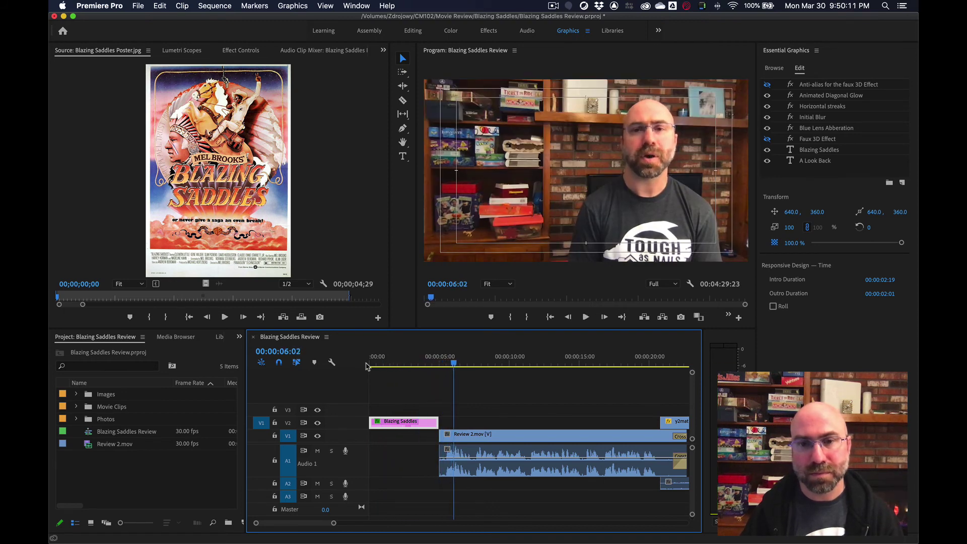
# Move the playhead to about 35 seconds into the sequence.
pyautogui.hscroll(10, 529, 416)
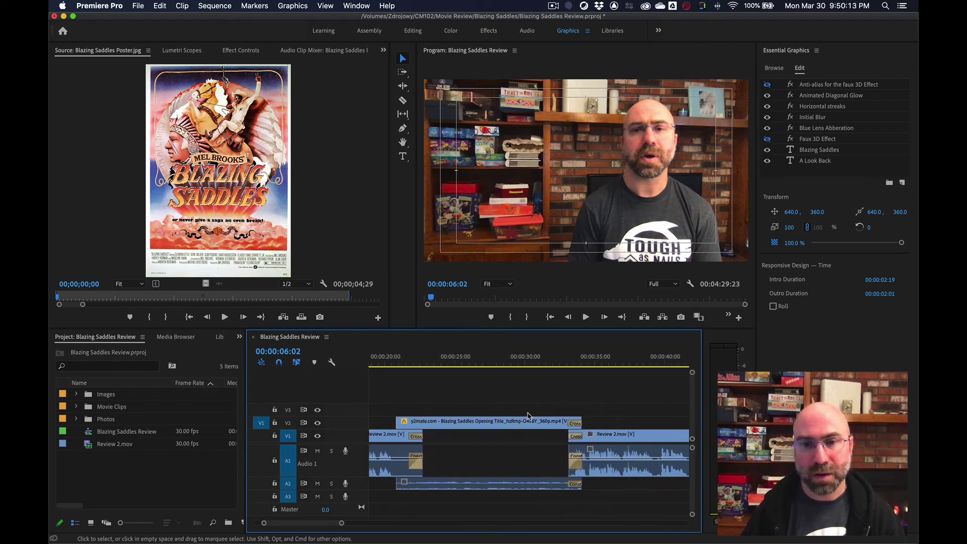
pyautogui.hscroll(7, 528, 416)
pyautogui.click(418, 360)
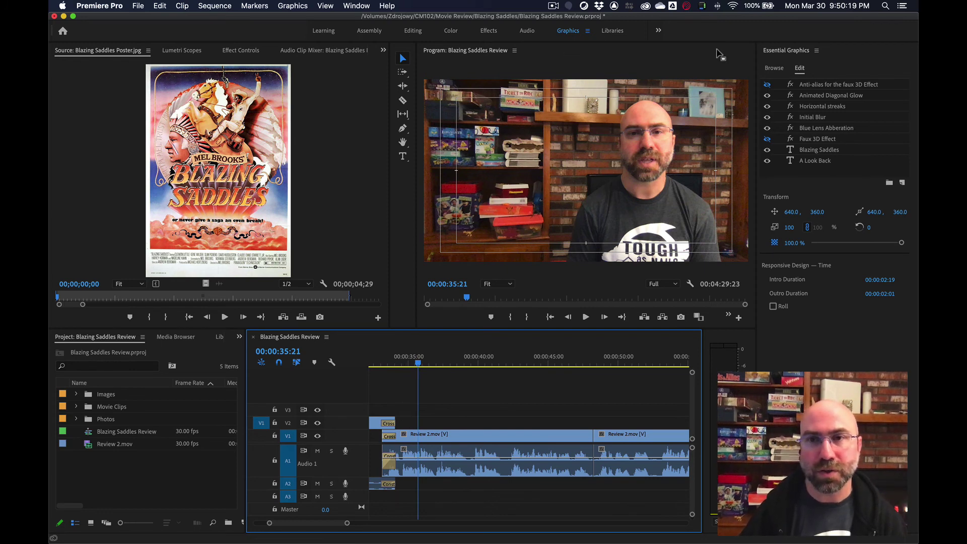
# Search templates for 'lower third' and add Film Lower Third Left Two Line above the footage.
pyautogui.click(774, 68)
pyautogui.tripleClick(801, 107)
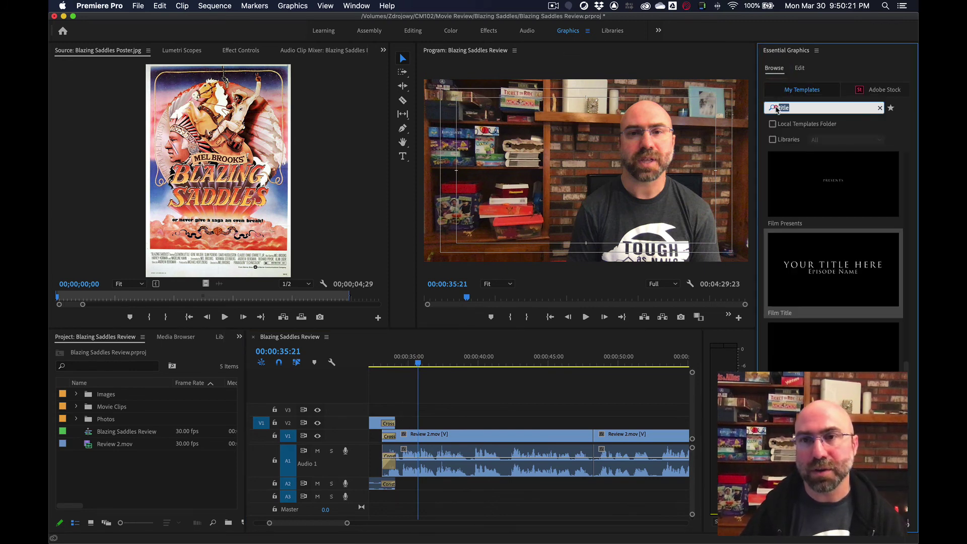
pyautogui.write('lower third')
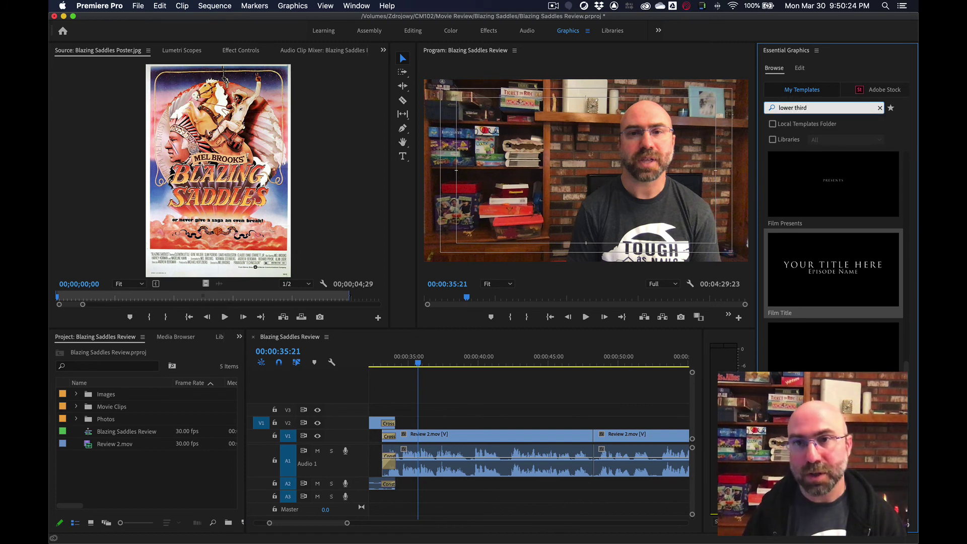
pyautogui.press('Return')
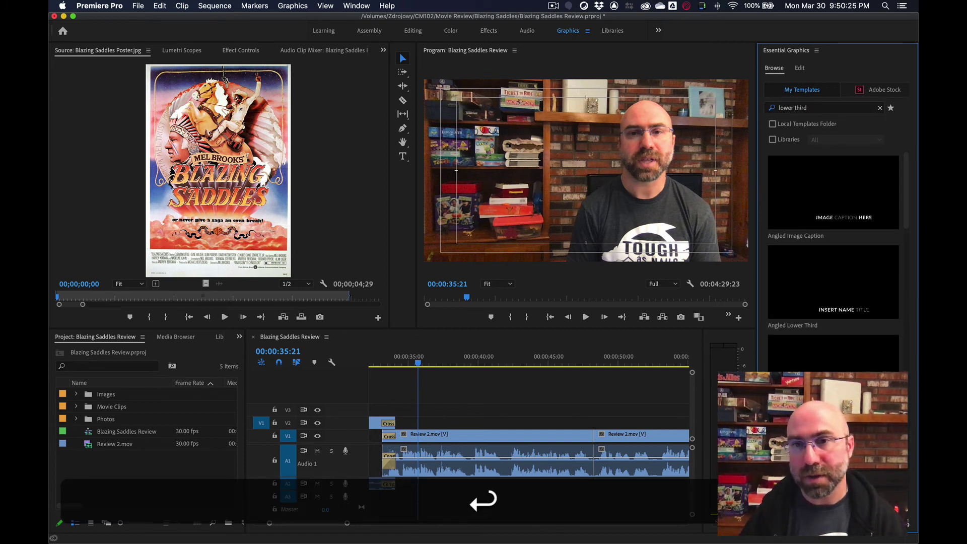
pyautogui.scroll(-3, 813, 311)
pyautogui.scroll(-4, 813, 310)
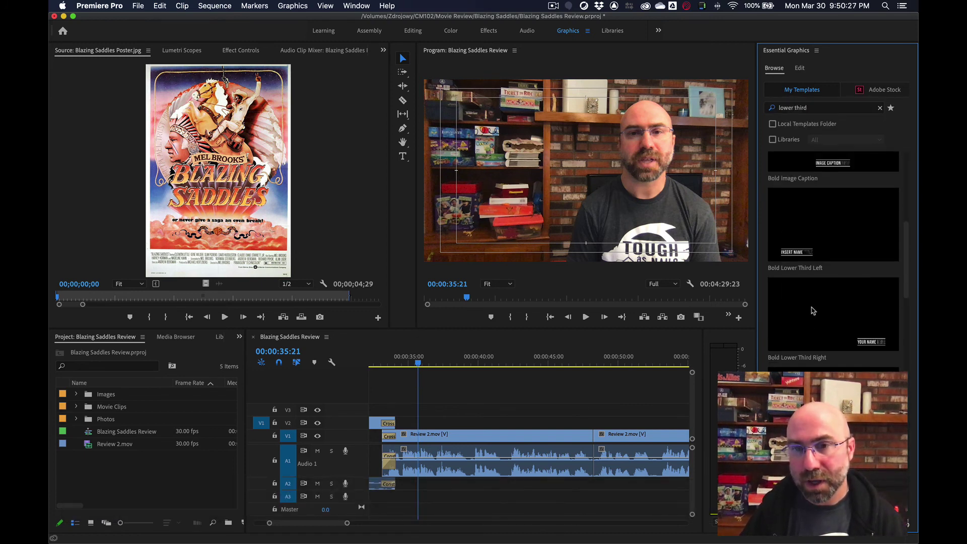
pyautogui.scroll(-4, 813, 310)
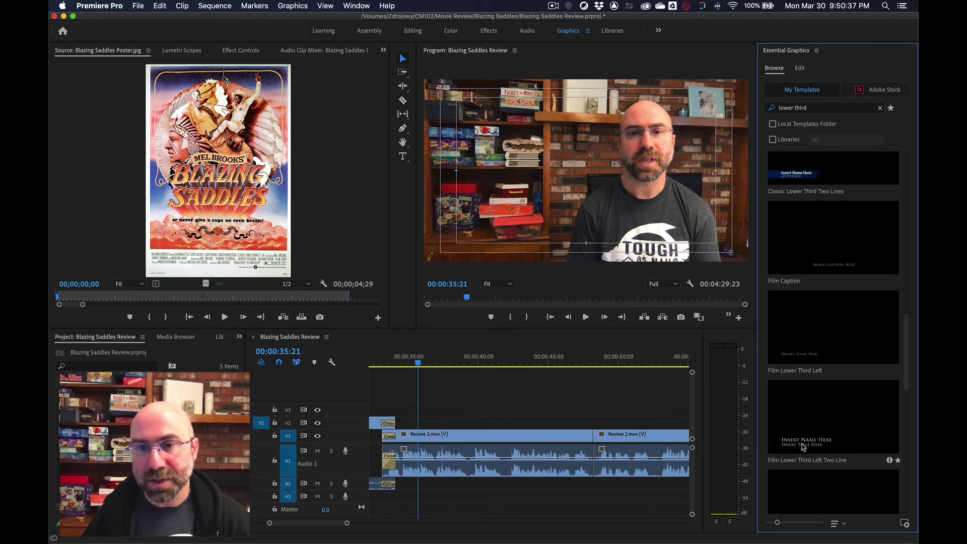
pyautogui.moveTo(820, 433); pyautogui.dragTo(427, 425)
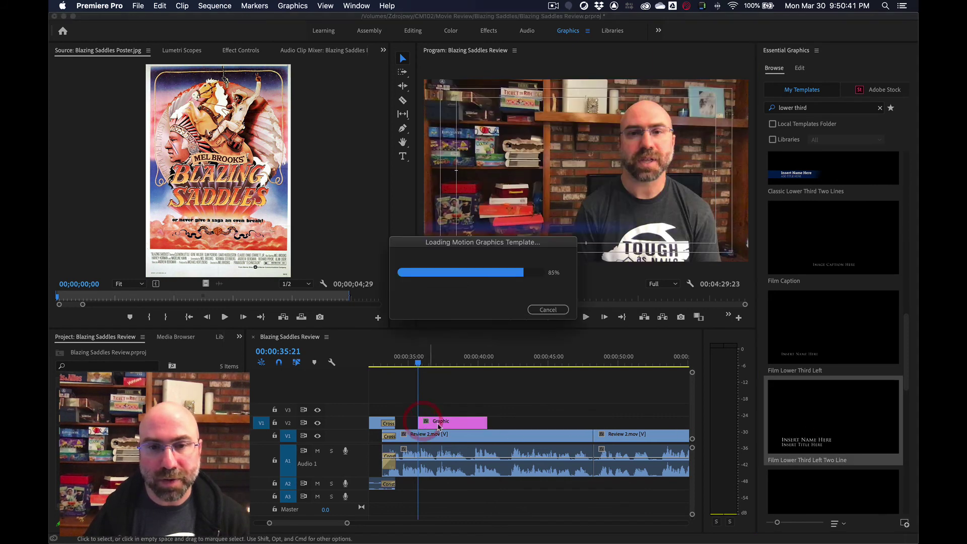
# Fill the lower third with the presenter's full name and 'Professor of Media'.
pyautogui.click(448, 363)
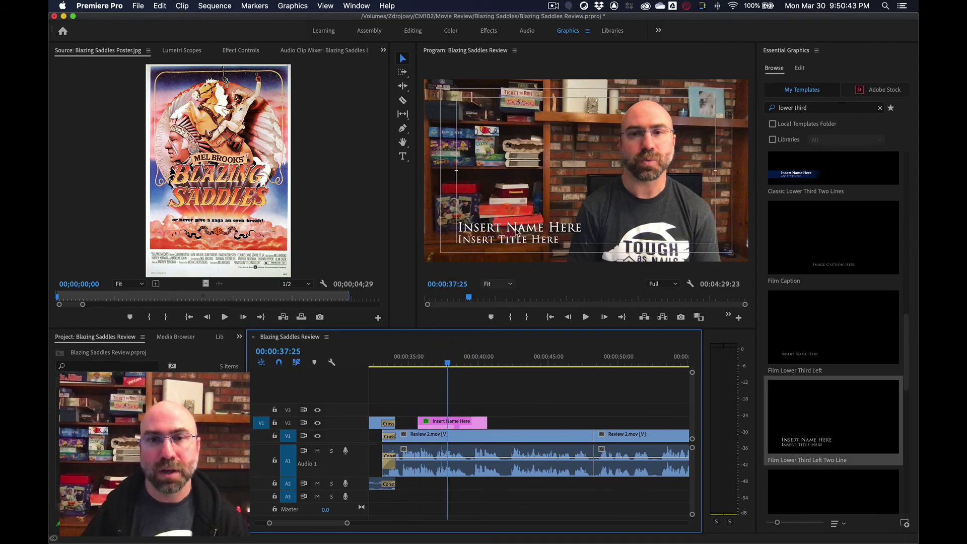
pyautogui.doubleClick(547, 227)
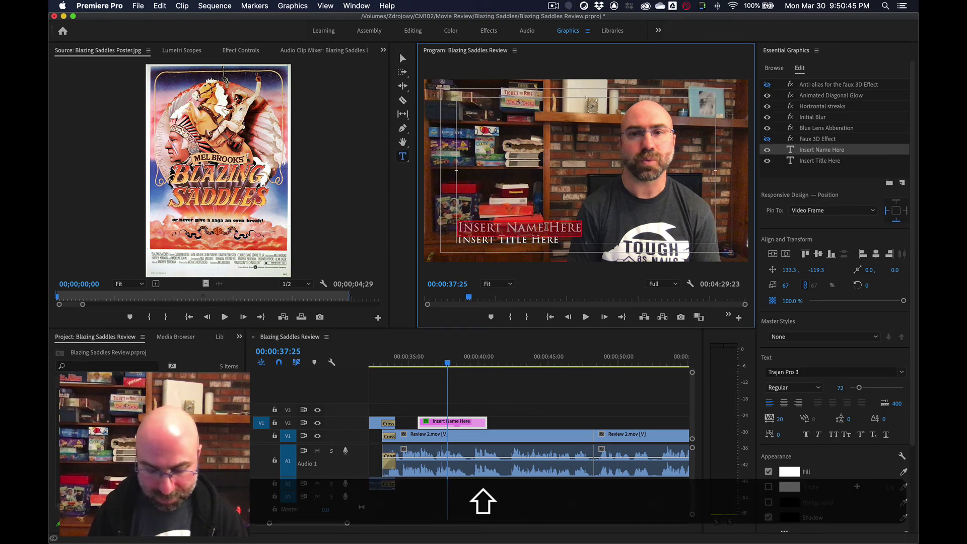
pyautogui.write('Keith Zdr')
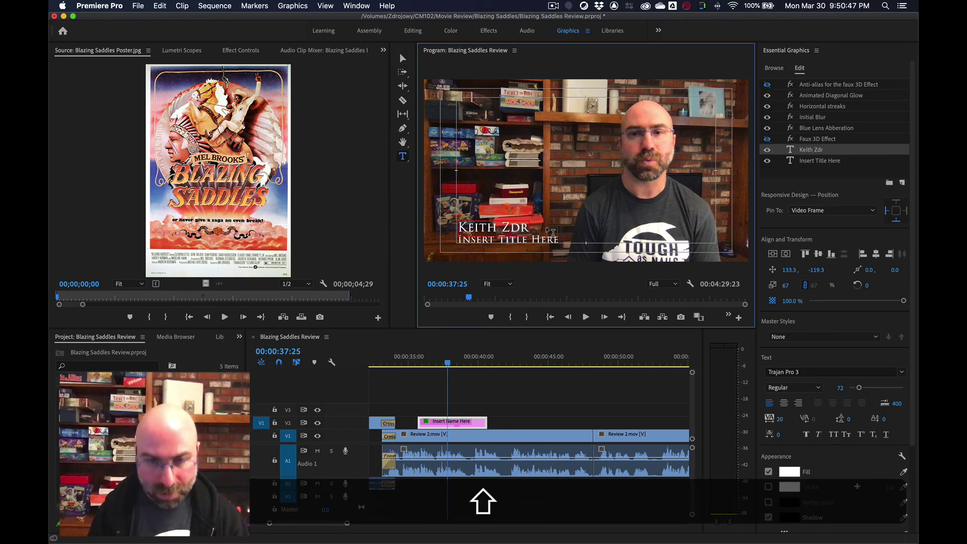
pyautogui.write('ojowy')
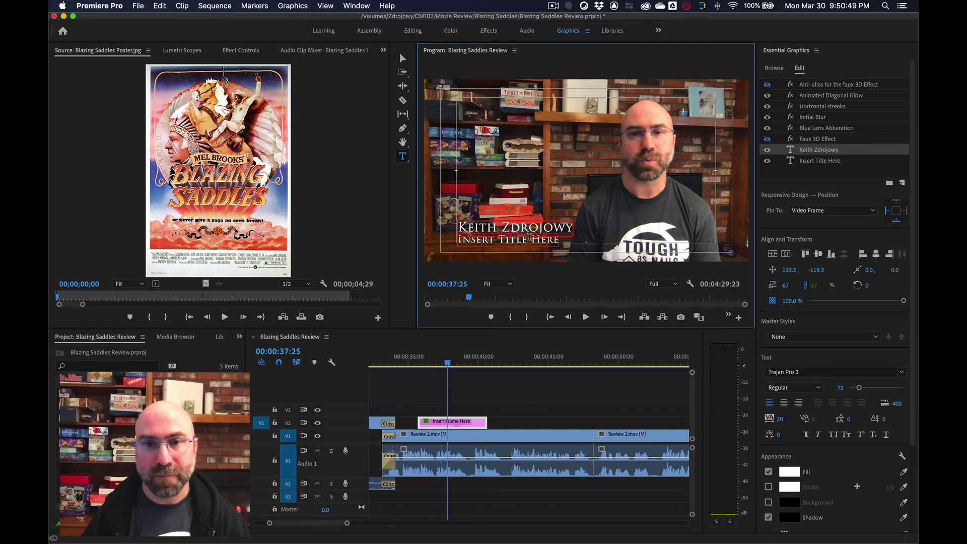
pyautogui.doubleClick(530, 238)
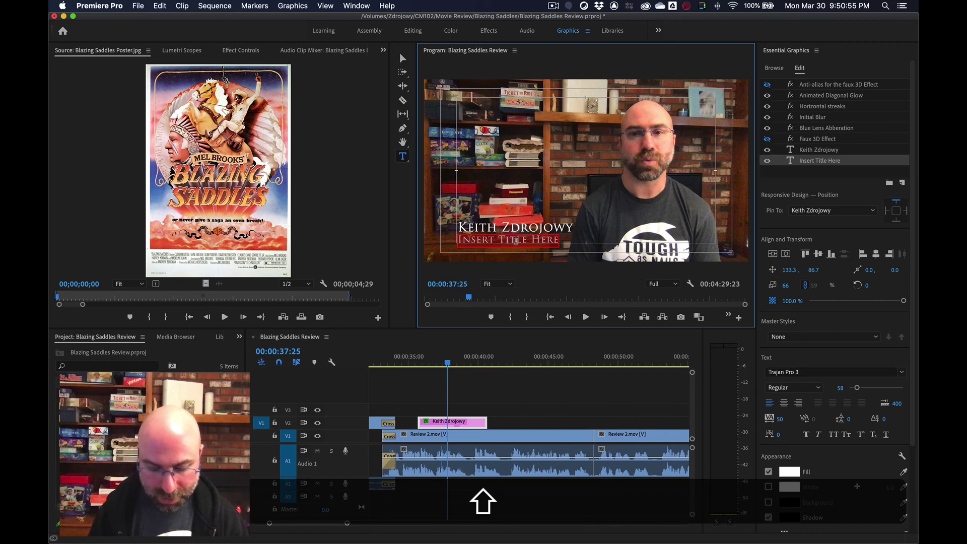
pyautogui.write('Professor of Media')
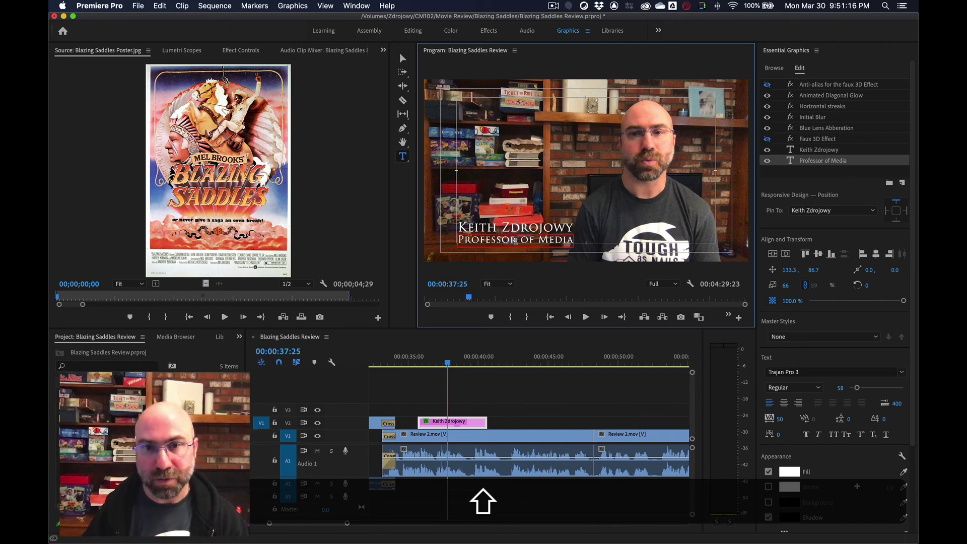
pyautogui.moveTo(480, 359); pyautogui.dragTo(418, 363)
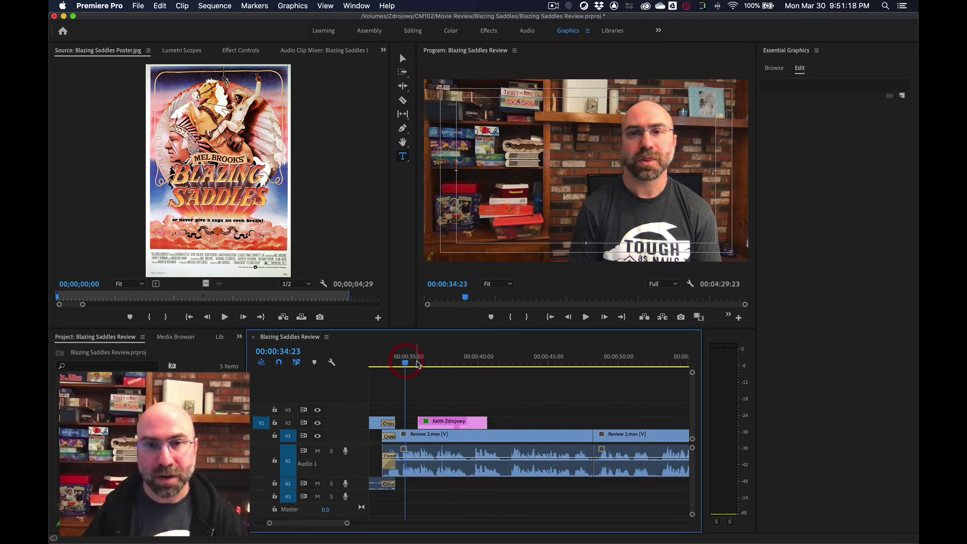
# Preview the lower third, fit the whole sequence in the timeline, and return to Editing.
pyautogui.press('space')
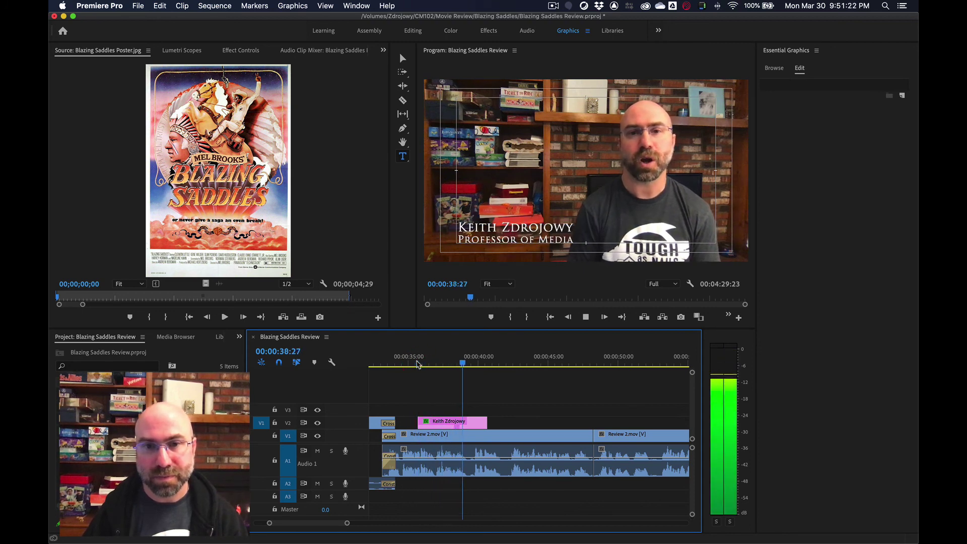
pyautogui.press('space')
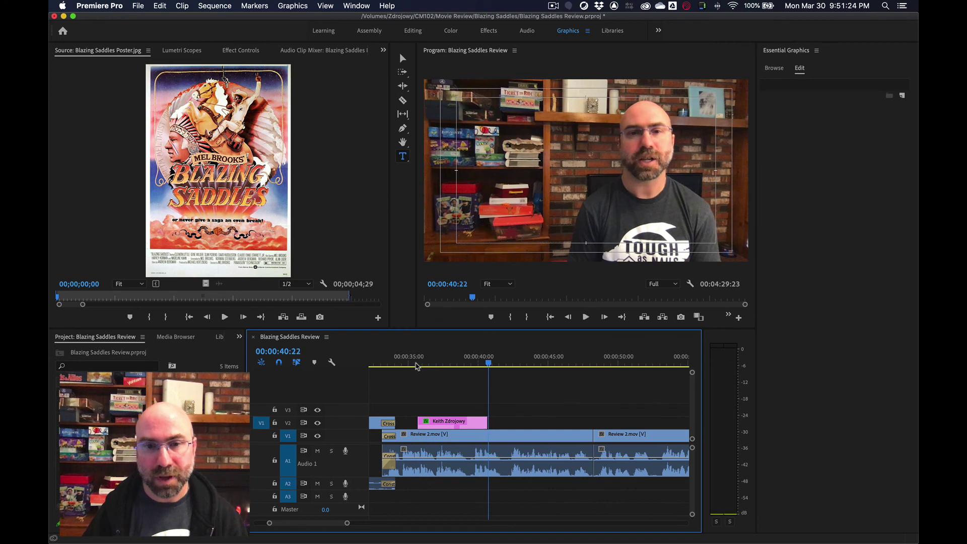
pyautogui.press('\\')
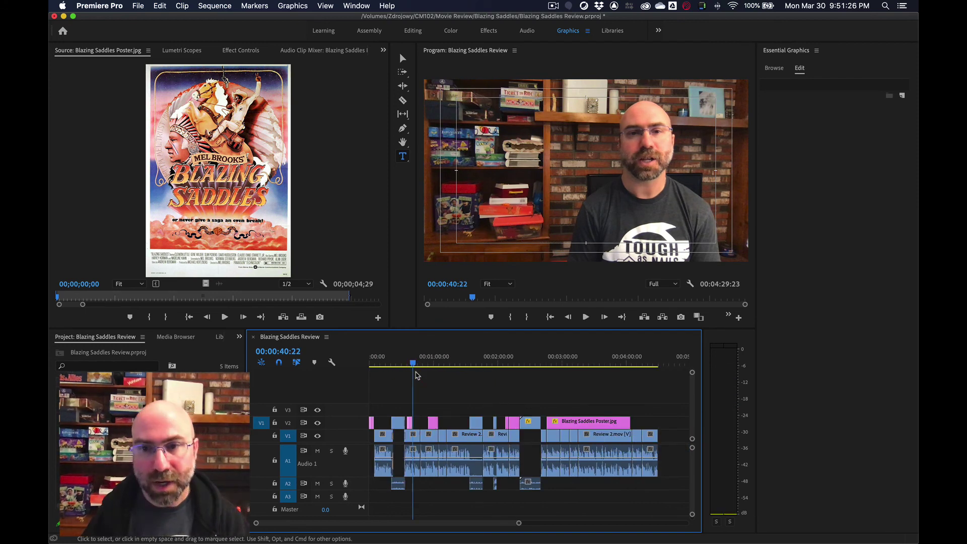
pyautogui.click(413, 30)
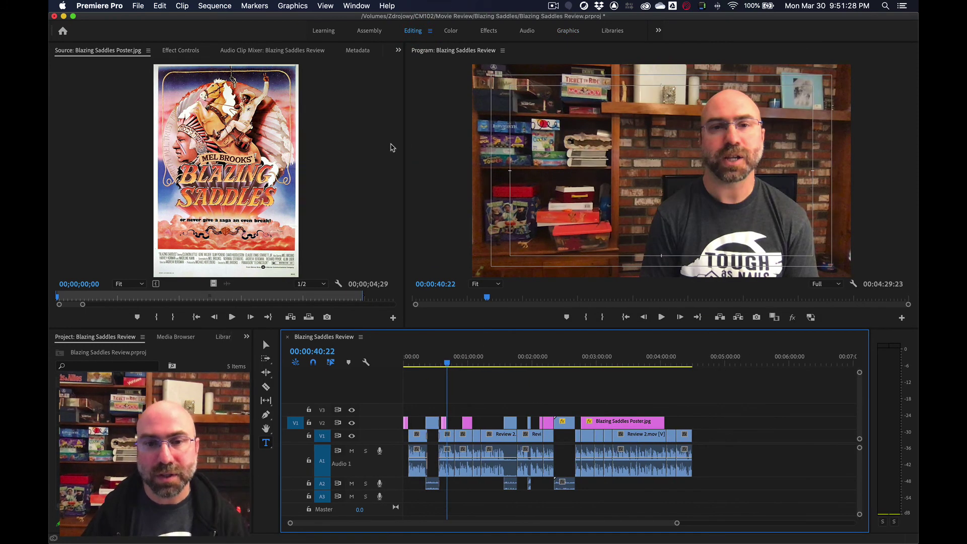
# Zoom back in and play from about 11 seconds into the Blazing Saddles opening title.
pyautogui.press('\\')
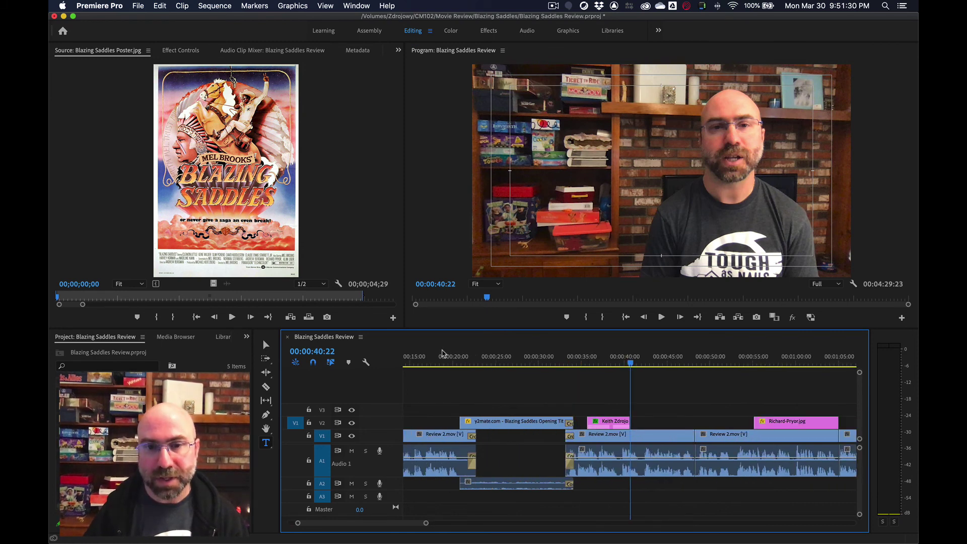
pyautogui.hscroll(-5, 458, 356)
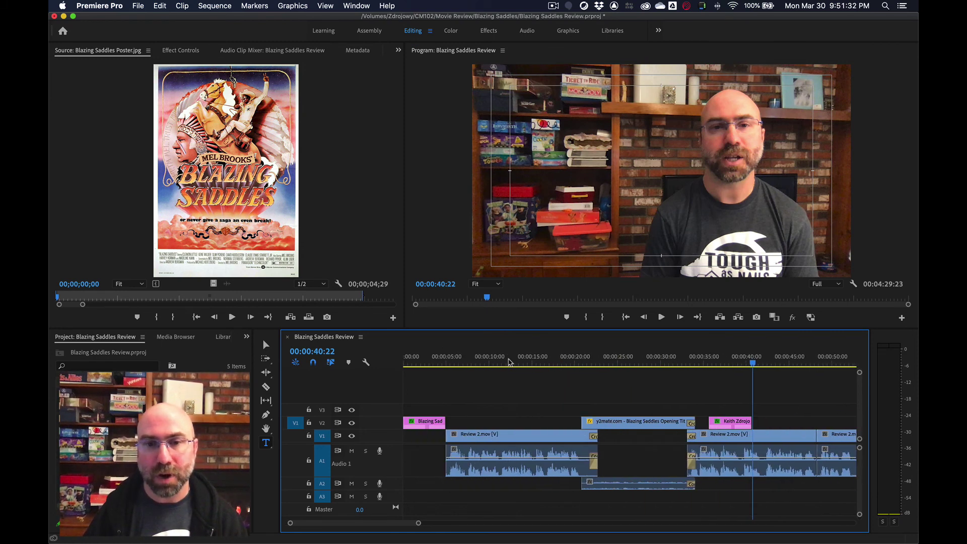
pyautogui.click(507, 362)
pyautogui.press('space')
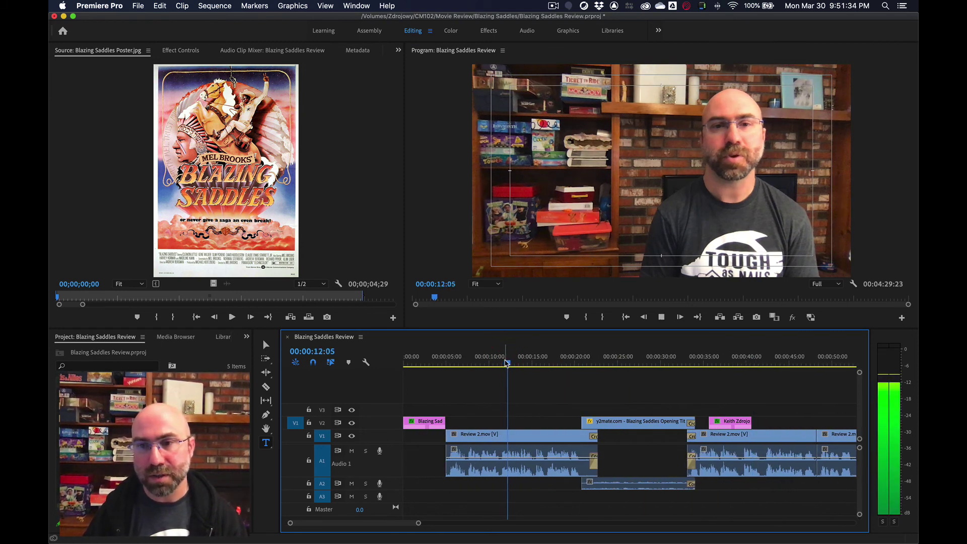
pyautogui.click(631, 361)
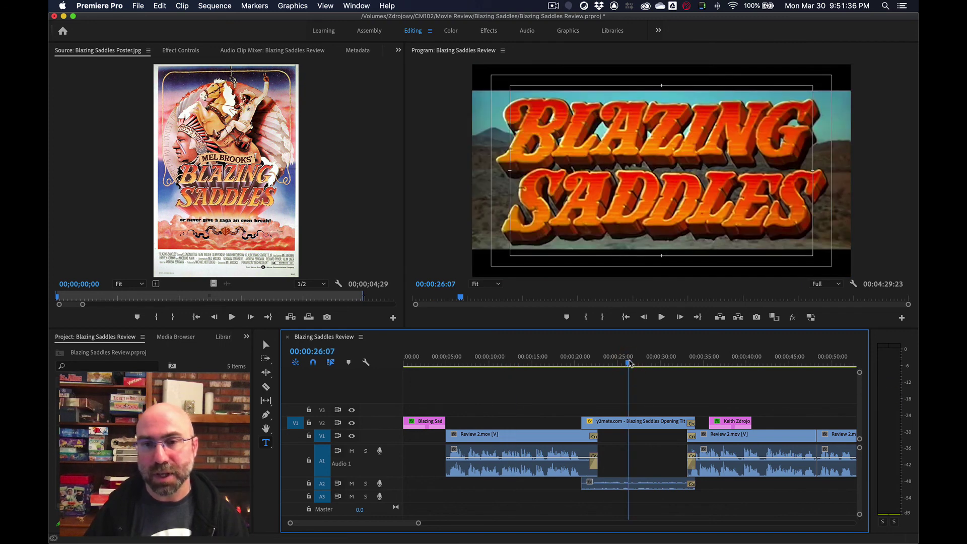
pyautogui.press('space')
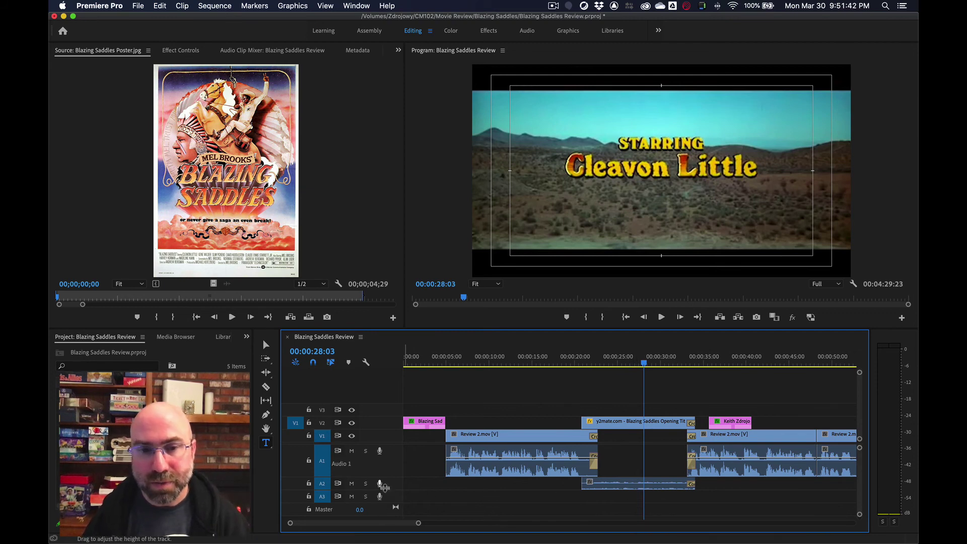
# Make audio track A2 taller and play the opening title audio from about 23 seconds.
pyautogui.moveTo(388, 496); pyautogui.dragTo(388, 507)
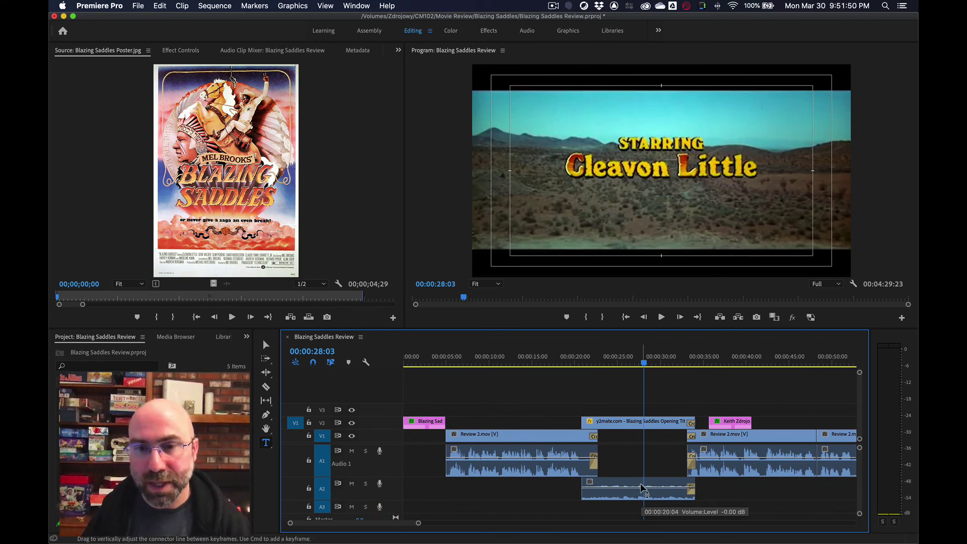
pyautogui.click(601, 359)
pyautogui.press('space')
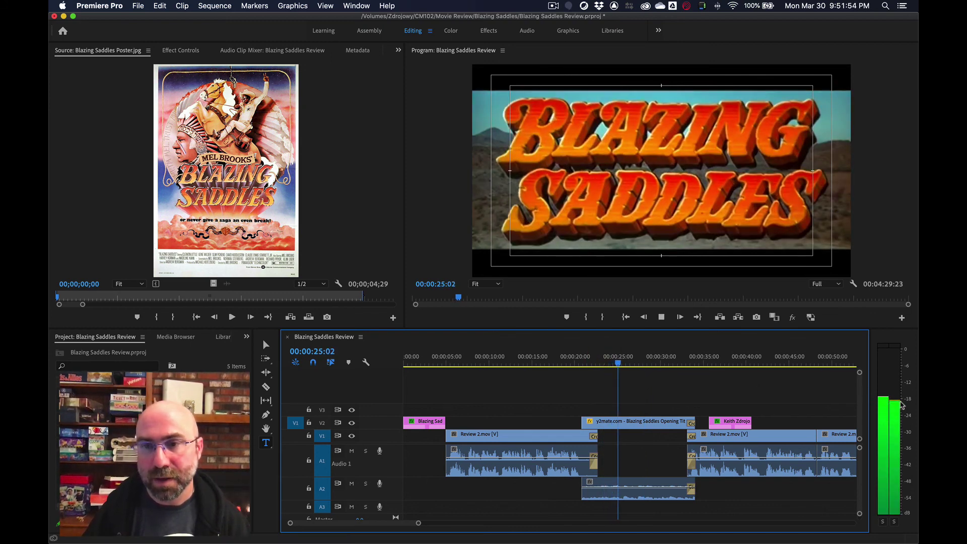
pyautogui.press('space')
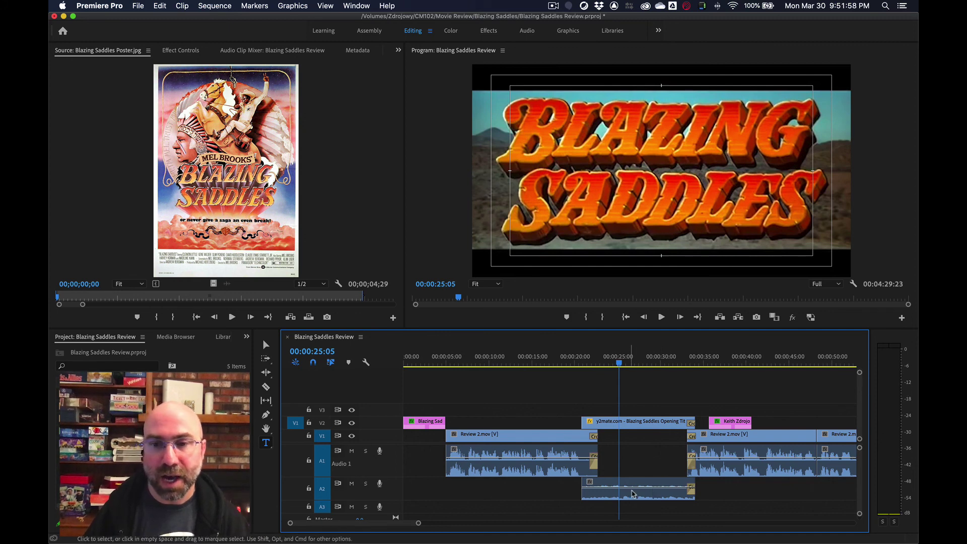
# Boost the opening-title clip's A2 audio with Audio Gain and play from 23 seconds to check.
pyautogui.rightClick(633, 497)
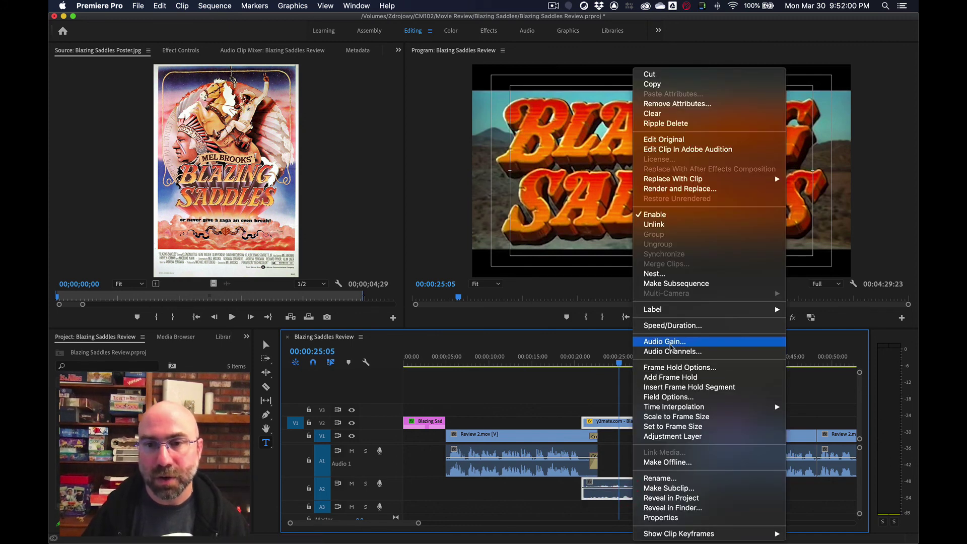
pyautogui.click(670, 342)
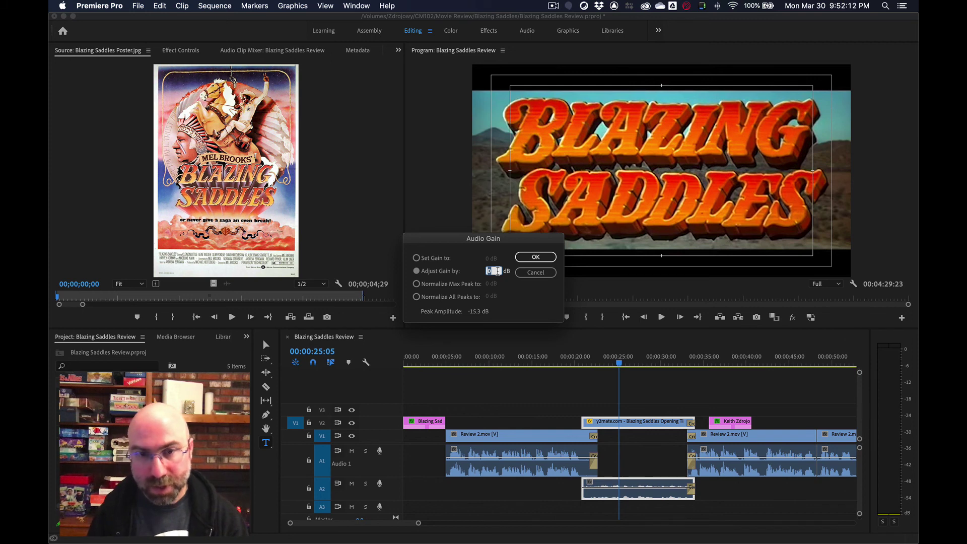
pyautogui.press('Return')
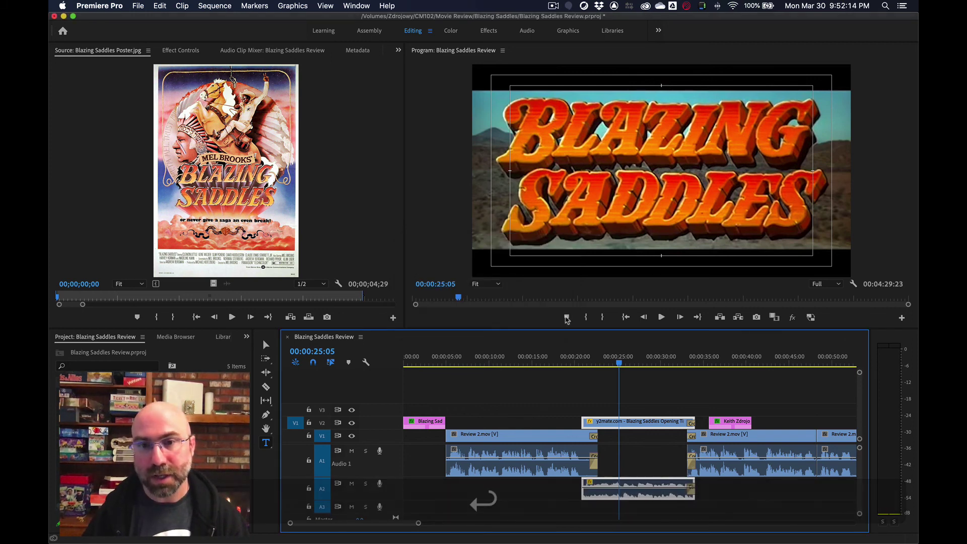
pyautogui.click(603, 360)
pyautogui.press('space')
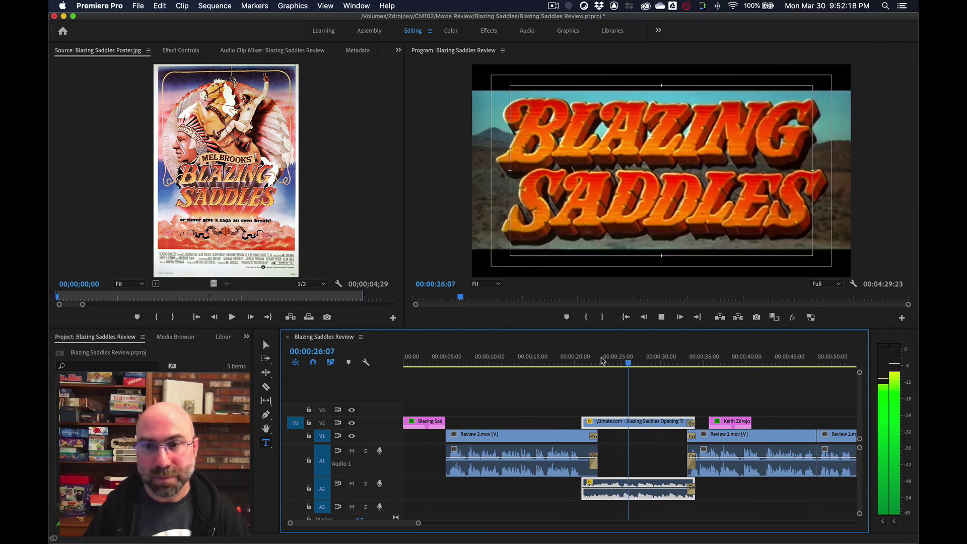
pyautogui.press('space')
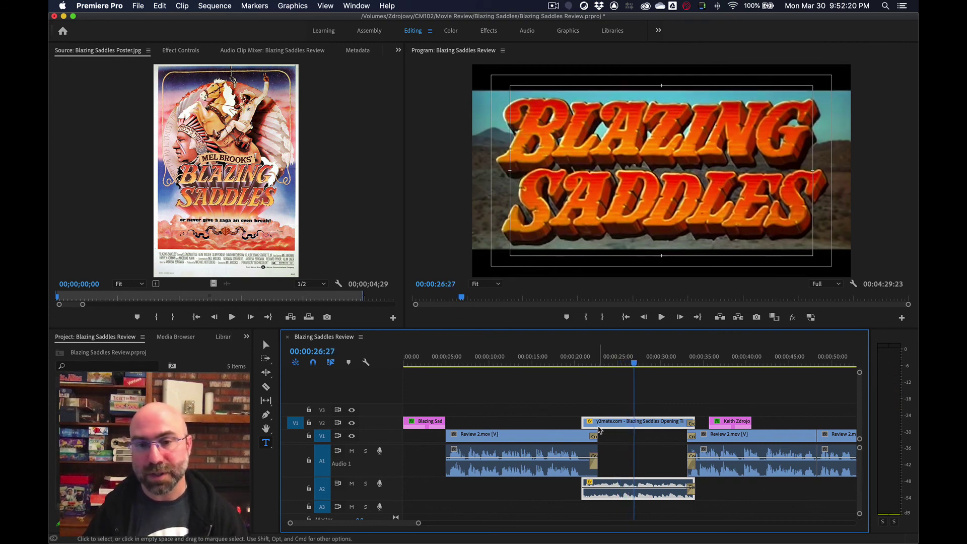
pyautogui.scroll(-10, 621, 428)
# Raise the Robin Hood clip's A2 audio gain by 10 dB and play it back from about 1:37.
pyautogui.scroll(-10, 621, 428)
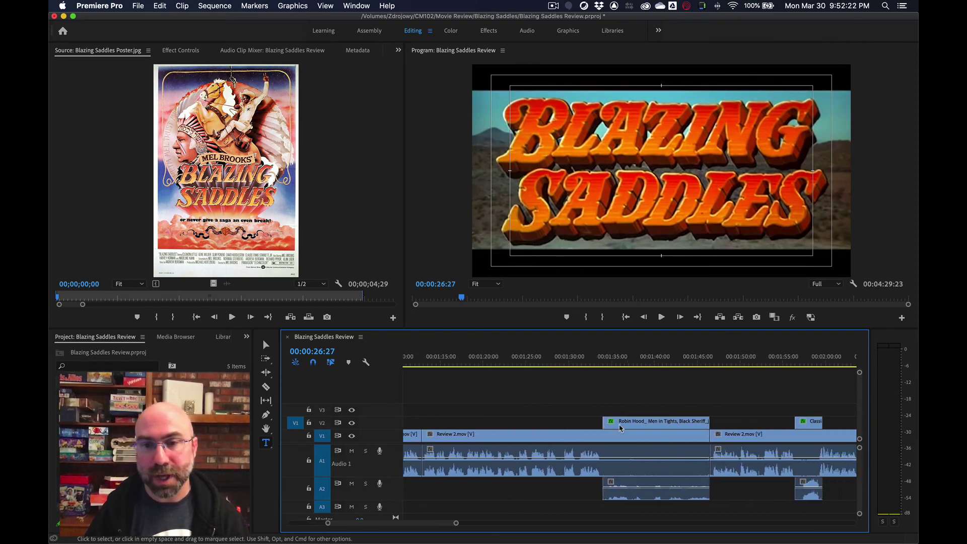
pyautogui.click(575, 361)
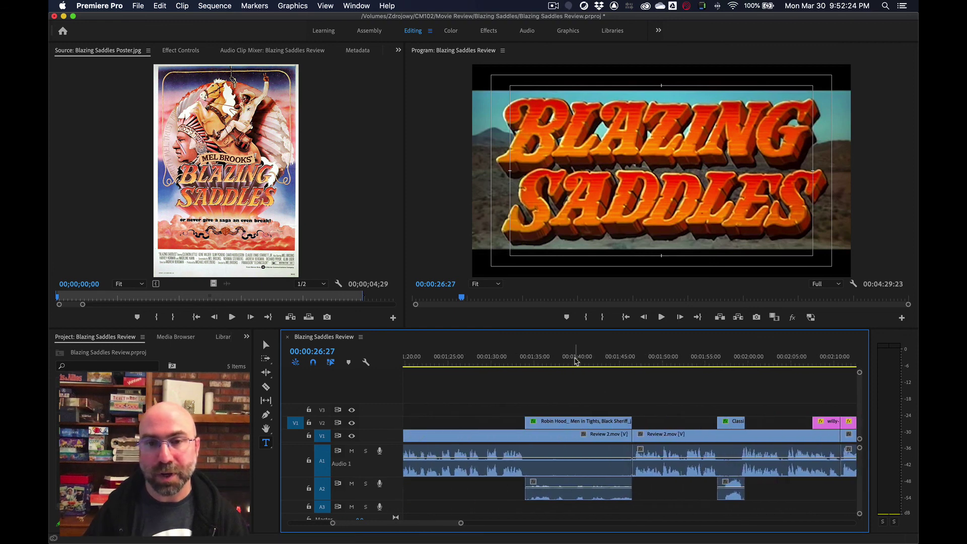
pyautogui.press('space')
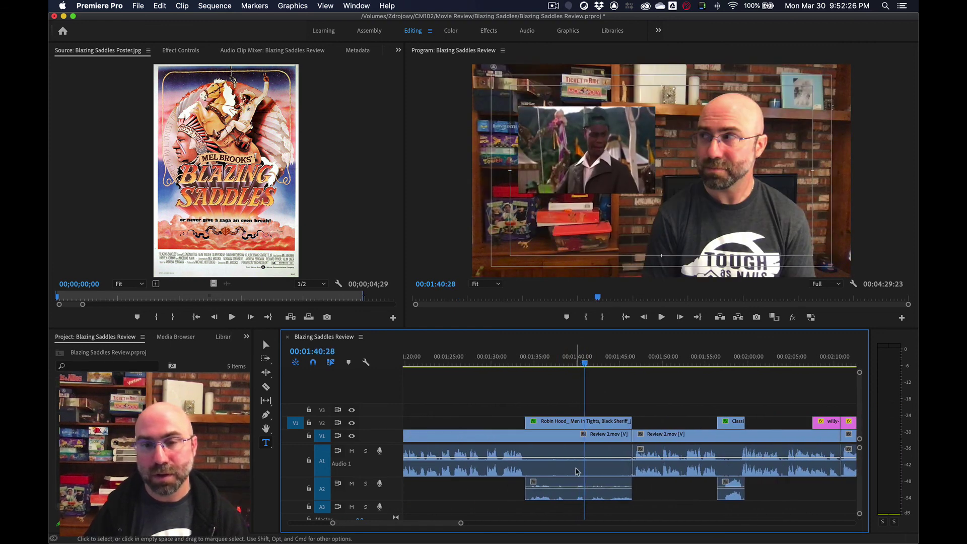
pyautogui.rightClick(572, 491)
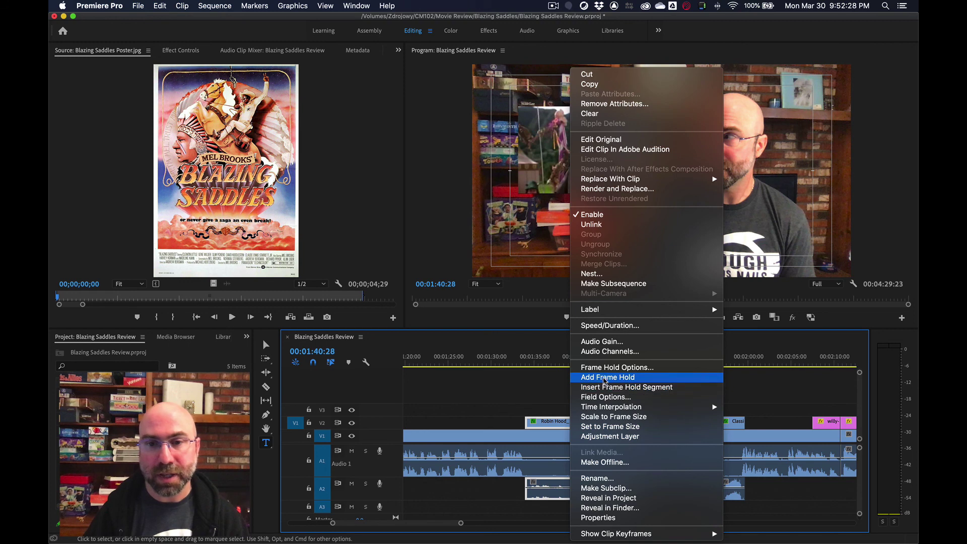
pyautogui.click(604, 341)
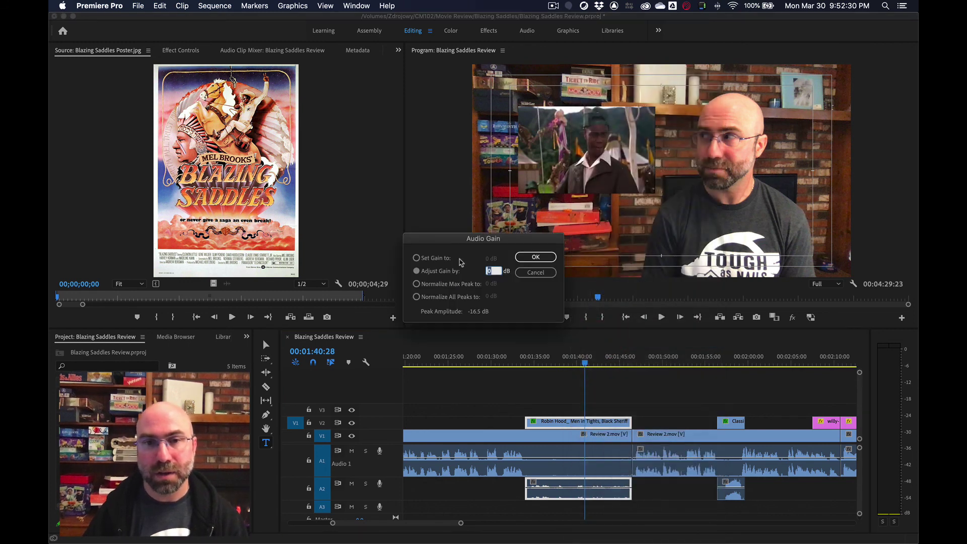
pyautogui.write('1')
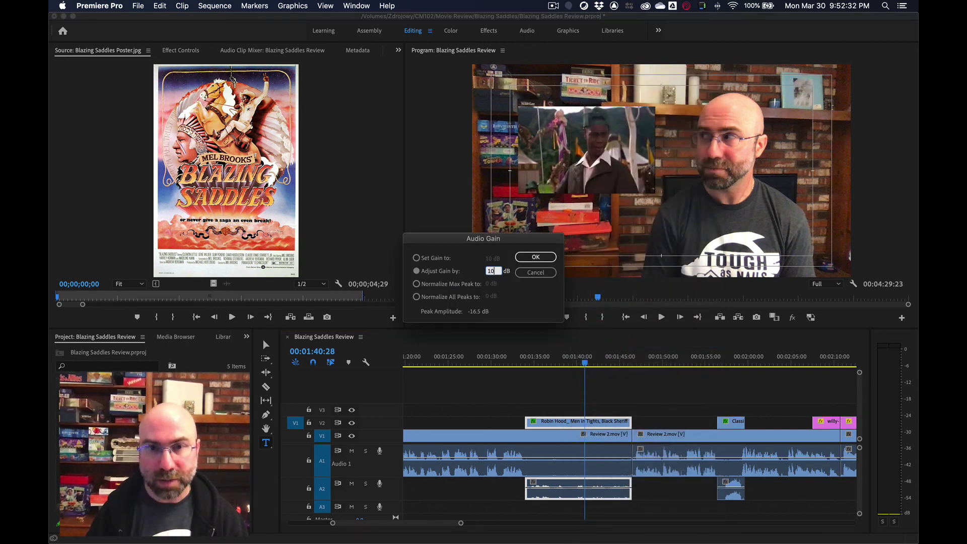
pyautogui.press('Return')
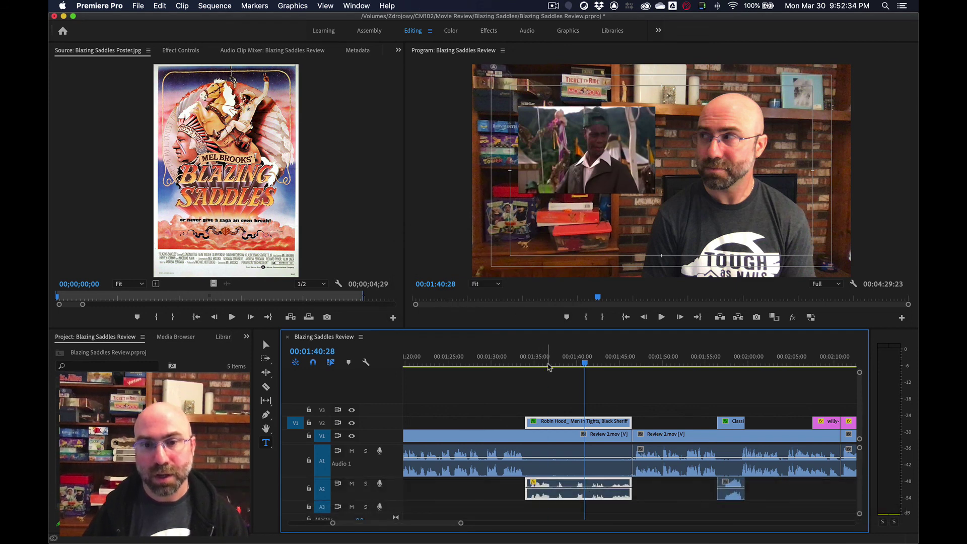
pyautogui.click(549, 363)
pyautogui.press('space')
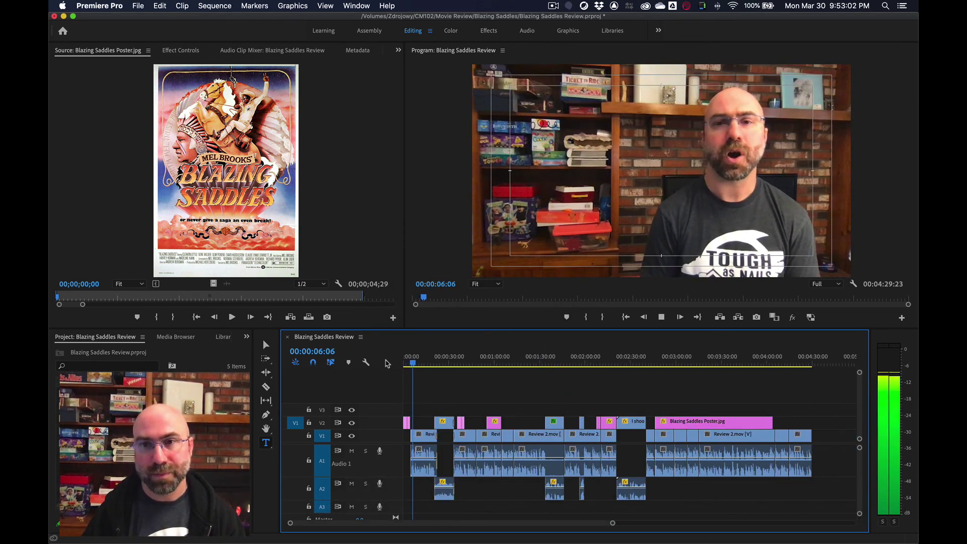
# Scrub through the opening titles, Richard Pryor section, Robin Hood clip and Bart and Jim scene.
pyautogui.press('space')
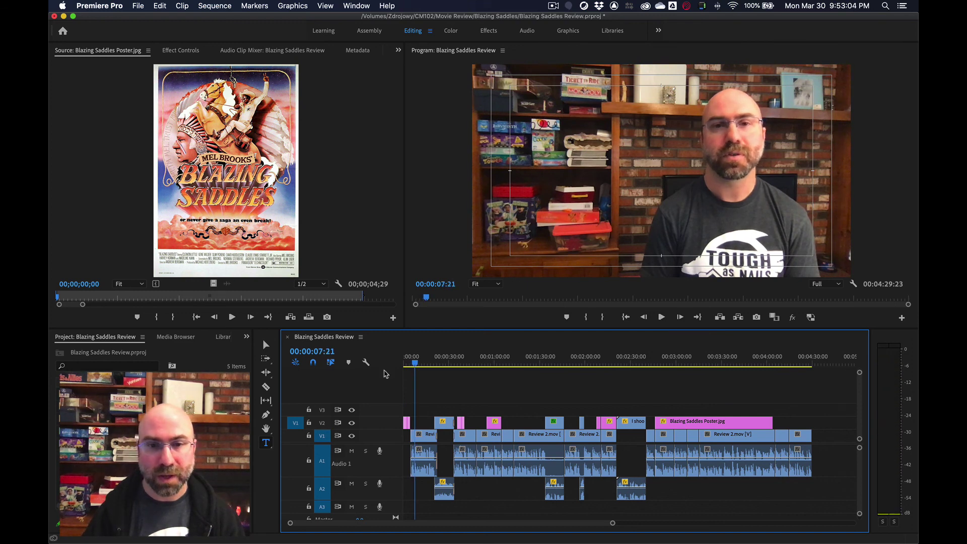
pyautogui.press('=')
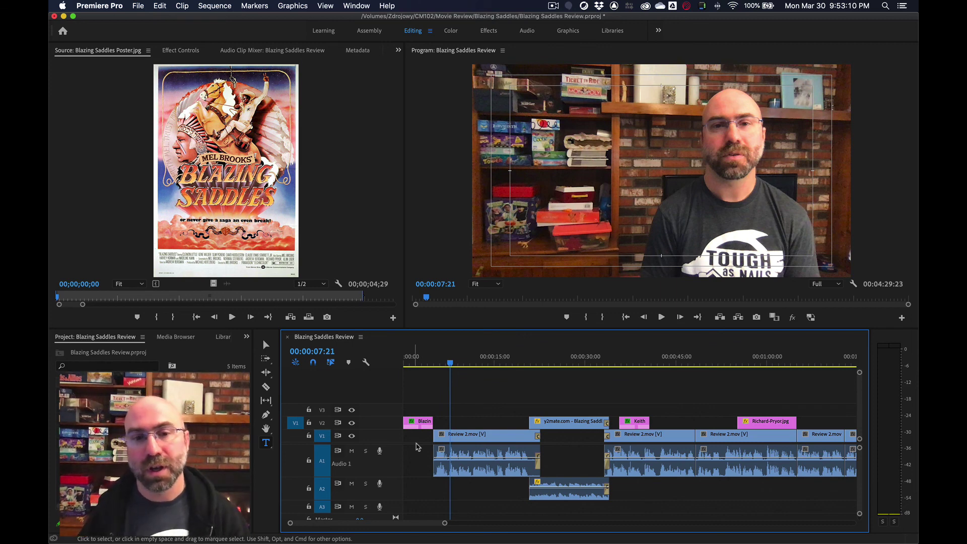
pyautogui.moveTo(451, 363); pyautogui.dragTo(639, 357)
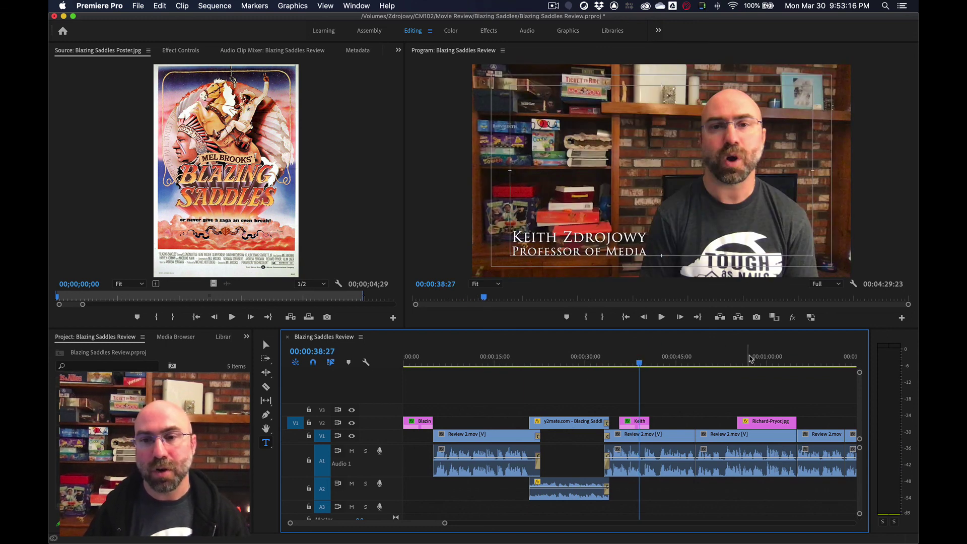
pyautogui.click(750, 358)
pyautogui.scroll(-5, 682, 385)
pyautogui.click(752, 363)
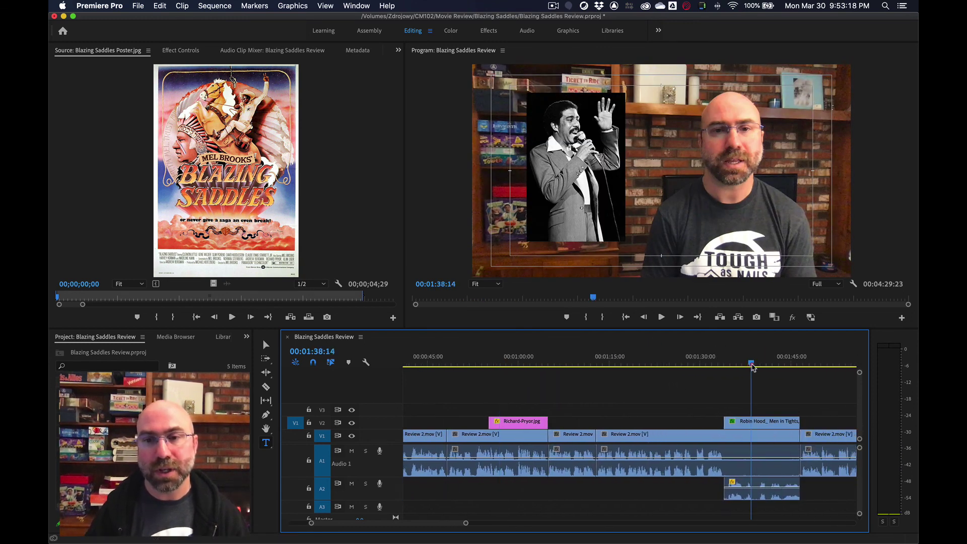
pyautogui.scroll(-5, 736, 372)
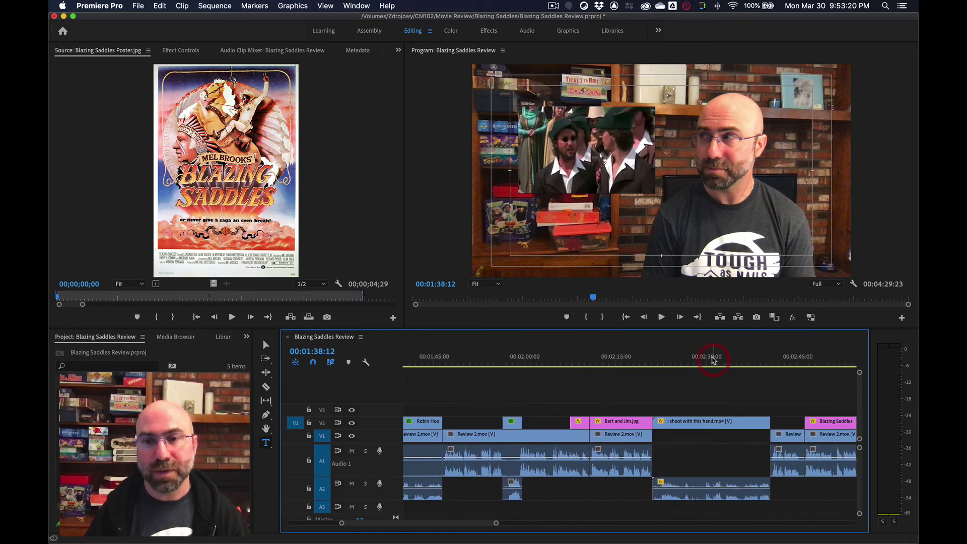
pyautogui.click(712, 360)
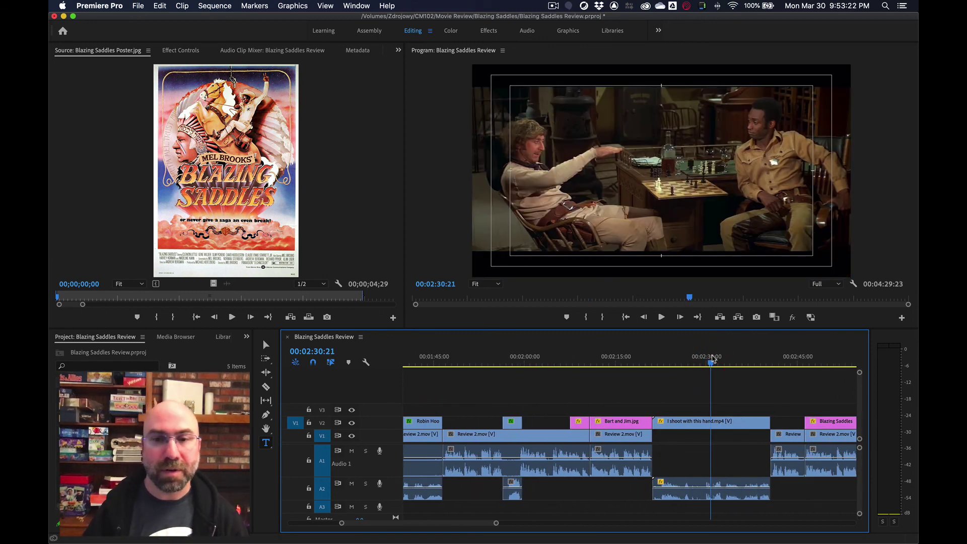
# Zoom out to the whole sequence, go to its end at 04:29:23, and save the project.
pyautogui.press('\\')
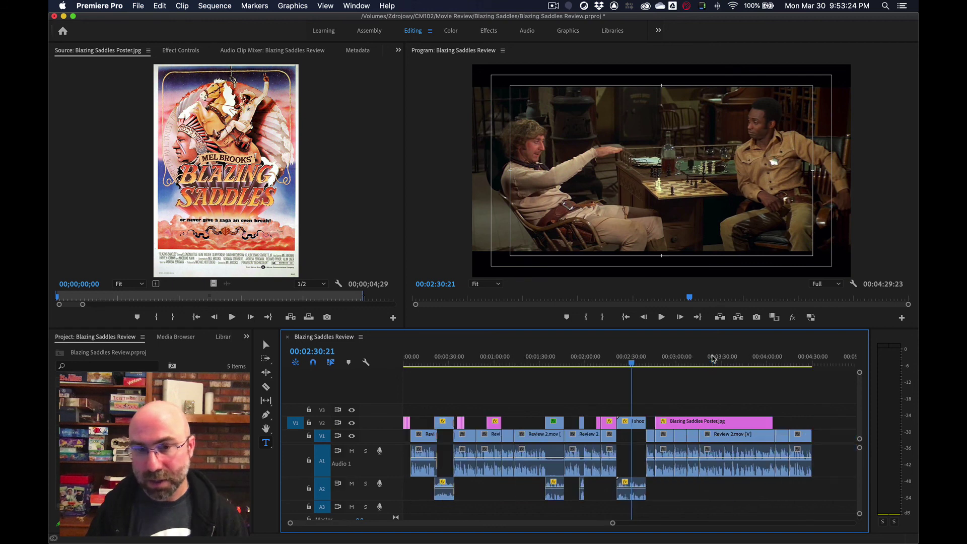
pyautogui.click(811, 362)
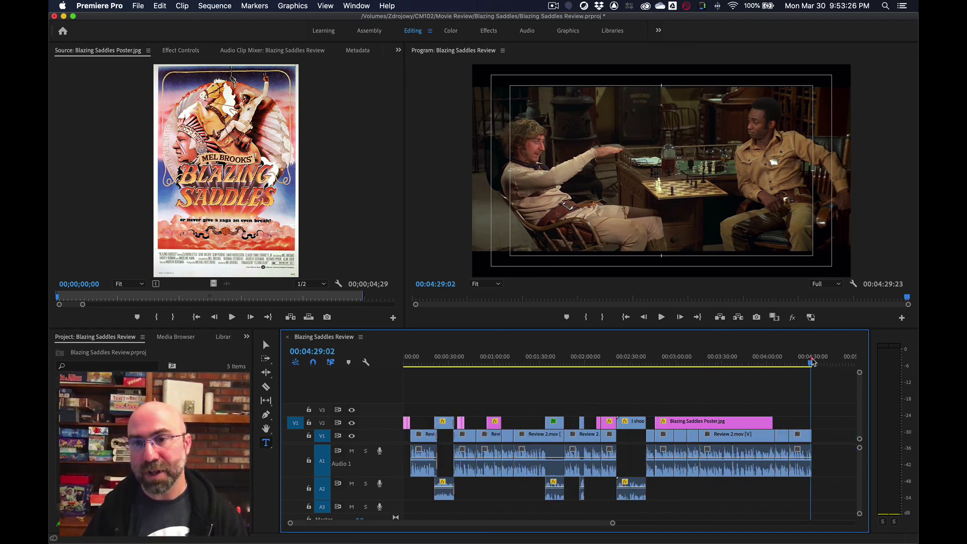
pyautogui.click(812, 362)
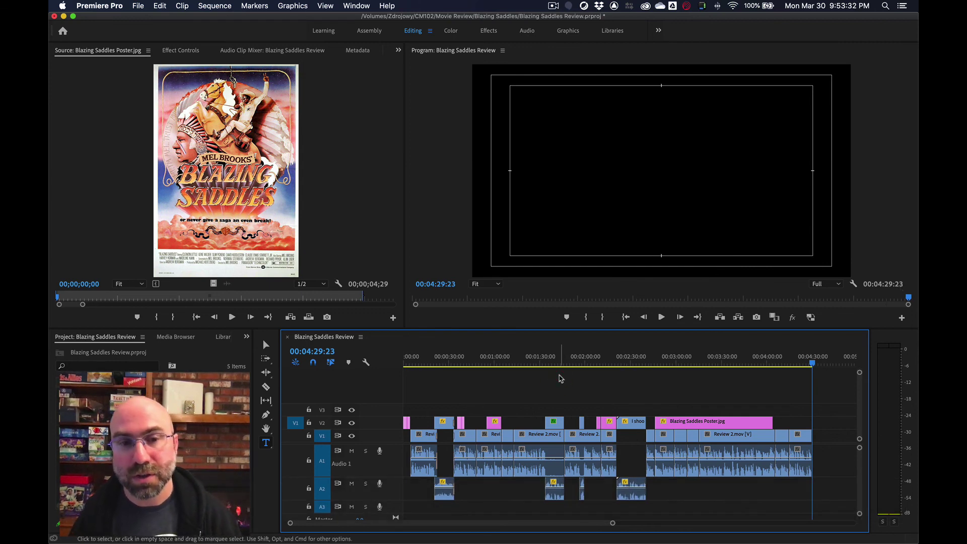
pyautogui.press('super+s')
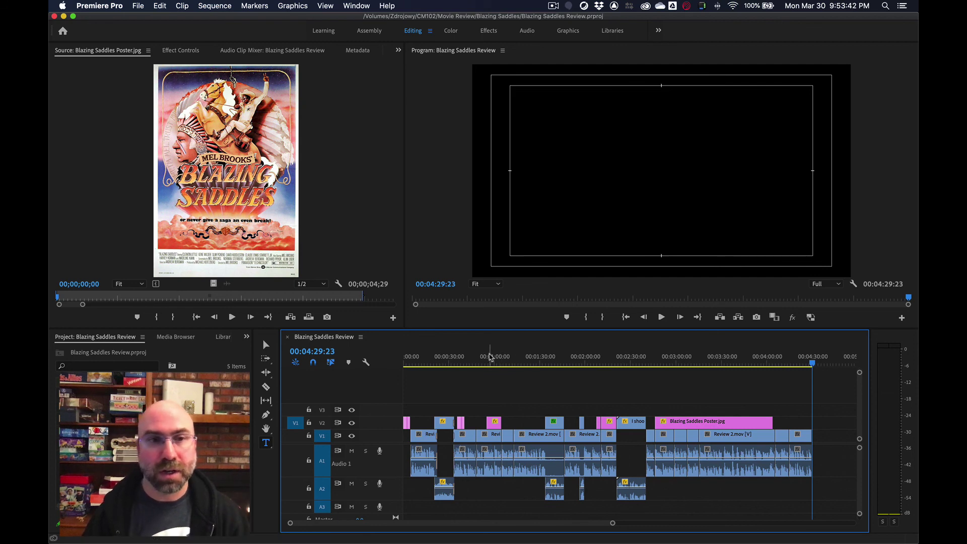
pyautogui.click(138, 6)
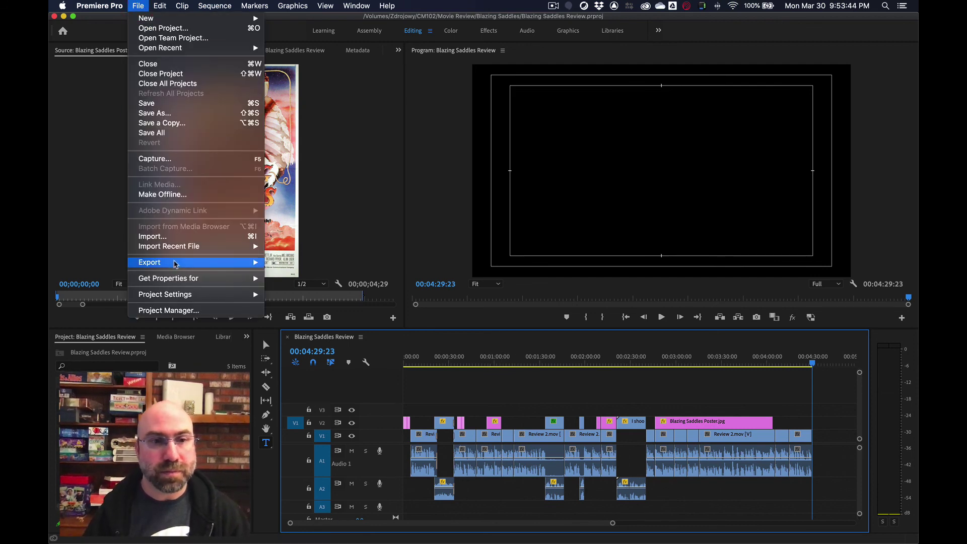
# In Export Media settings, set the format to H.264 (Match Source – High bitrate) and open the output file dialog.
pyautogui.moveTo(172, 263)
pyautogui.click(288, 263)
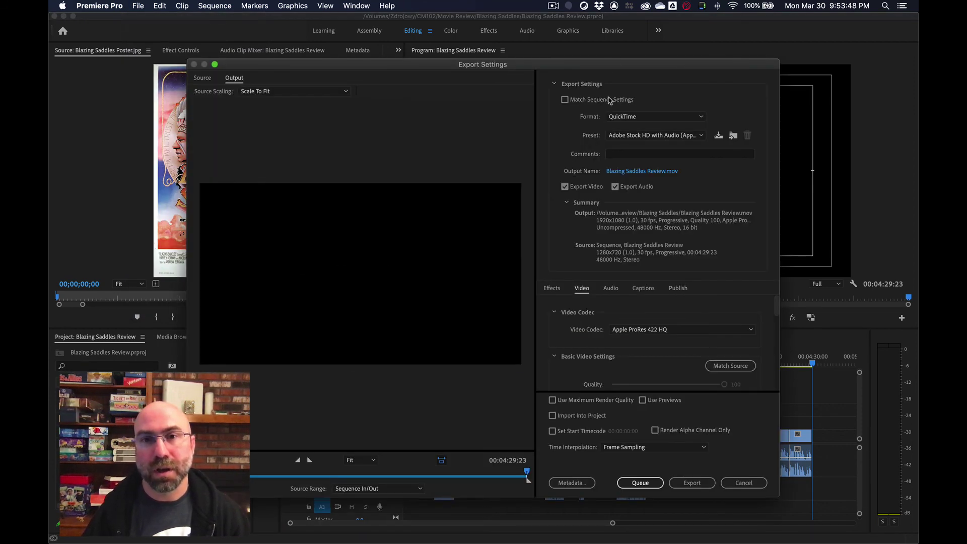
pyautogui.click(634, 118)
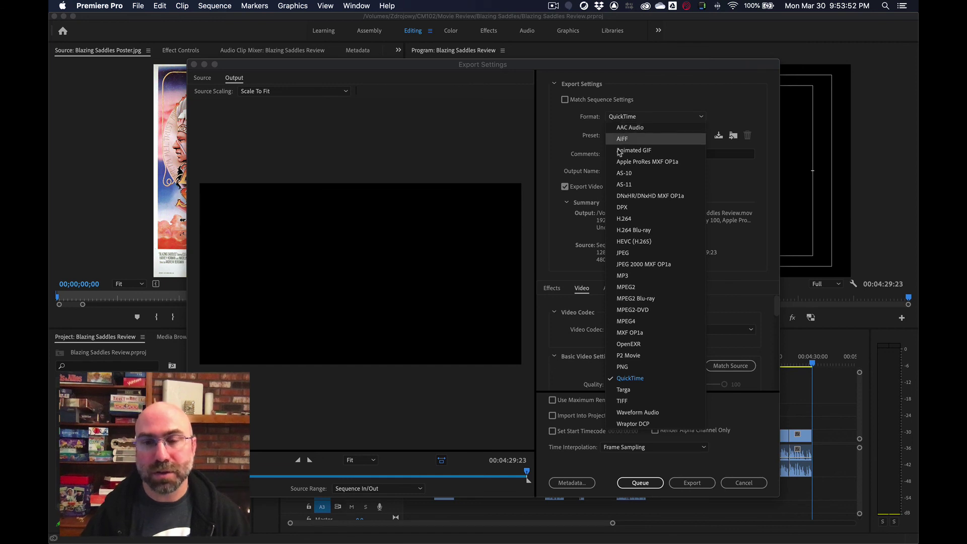
pyautogui.click(625, 218)
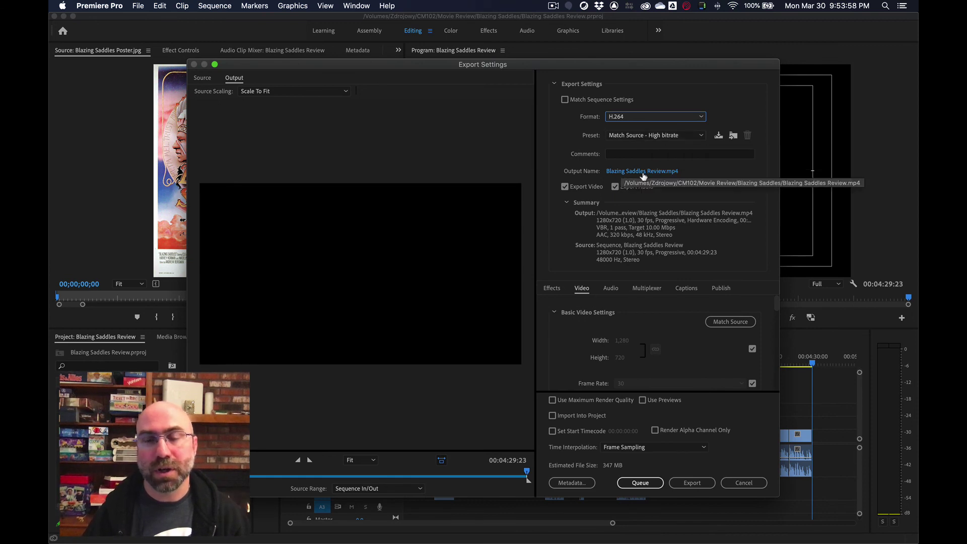
pyautogui.click(629, 172)
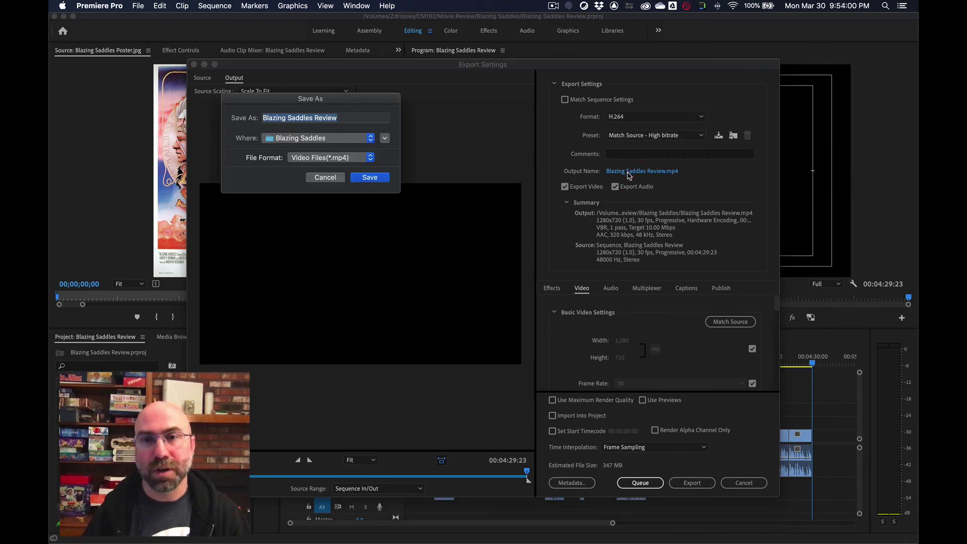
# Keep the Blazing Saddles folder as the destination and save the output as Blazing Saddles Review.mp4.
pyautogui.click(385, 138)
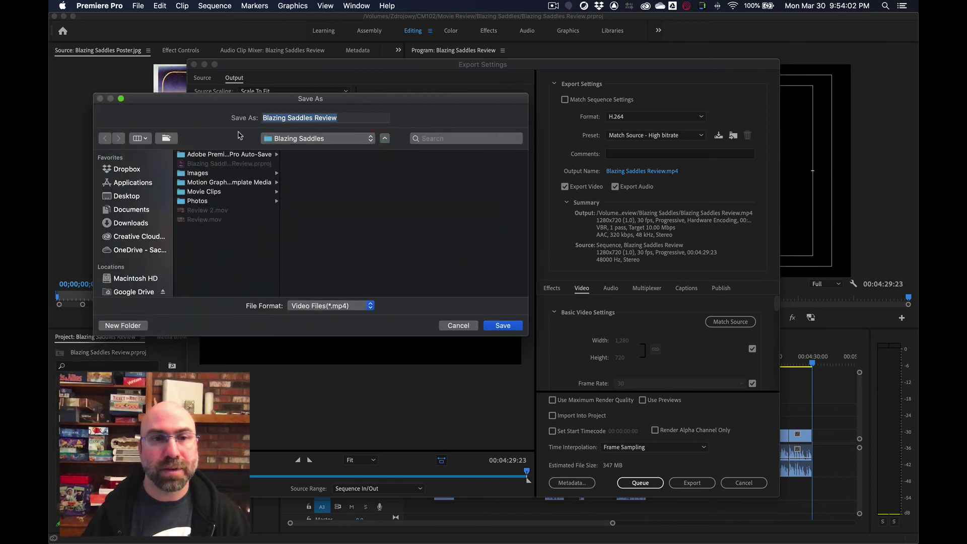
pyautogui.click(297, 140)
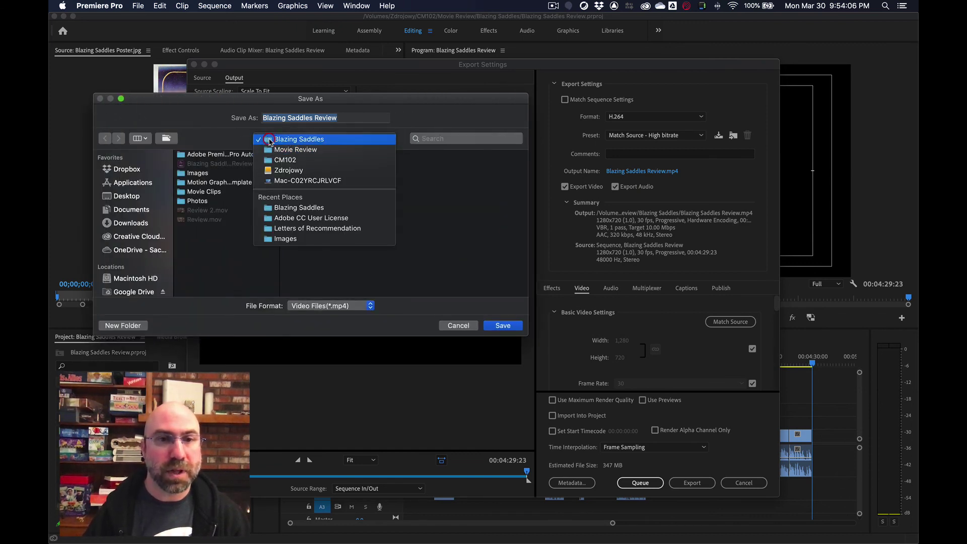
pyautogui.click(270, 141)
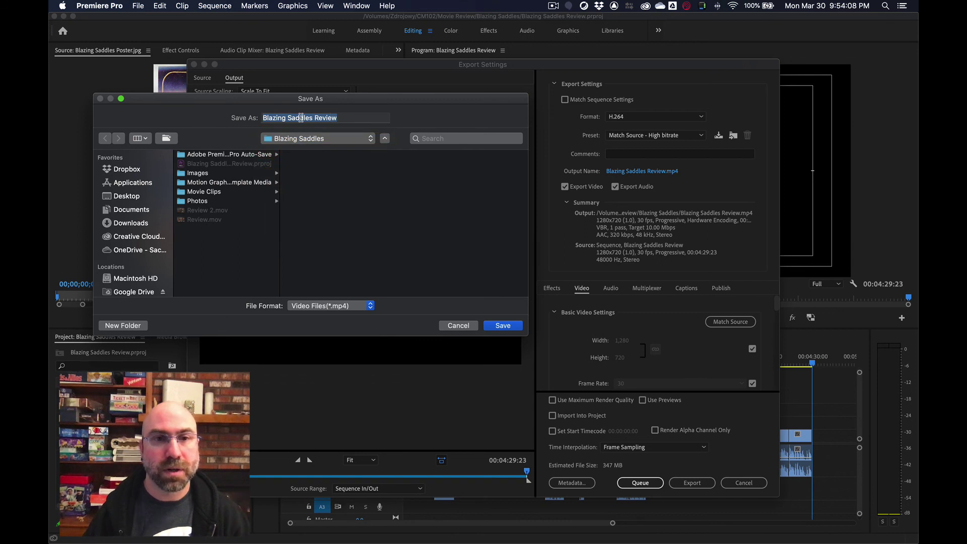
pyautogui.click(496, 325)
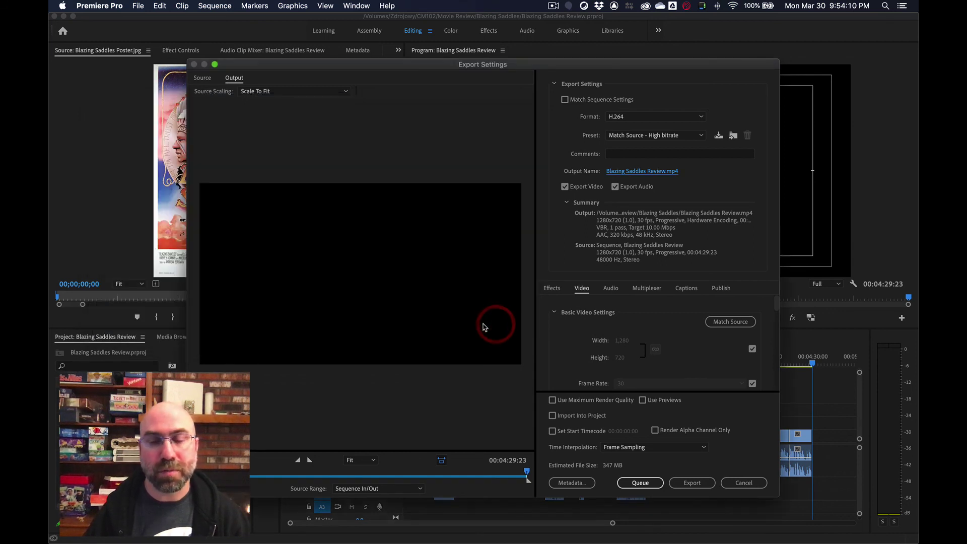
# Start encoding the Blazing Saddles Review sequence to an H.264 MP4.
pyautogui.click(692, 482)
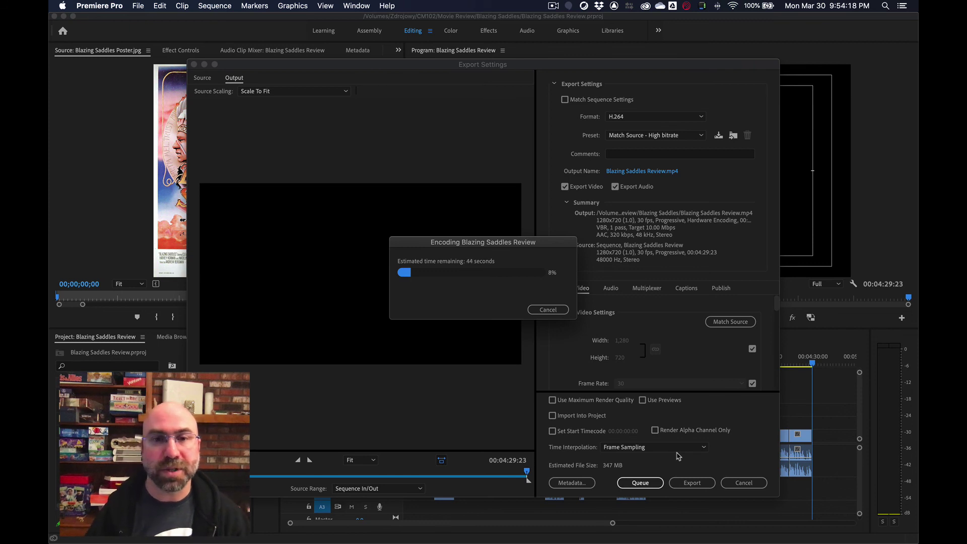
pyautogui.click(553, 6)
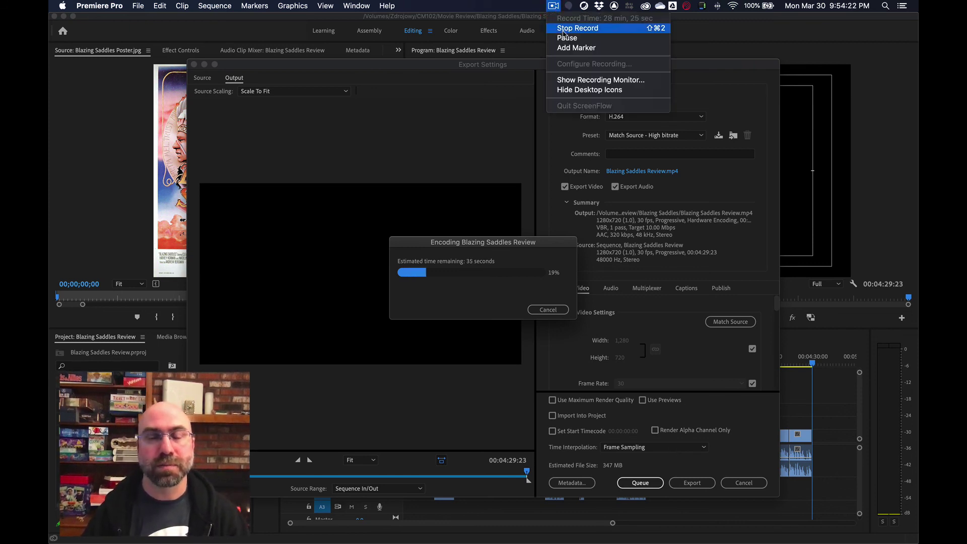